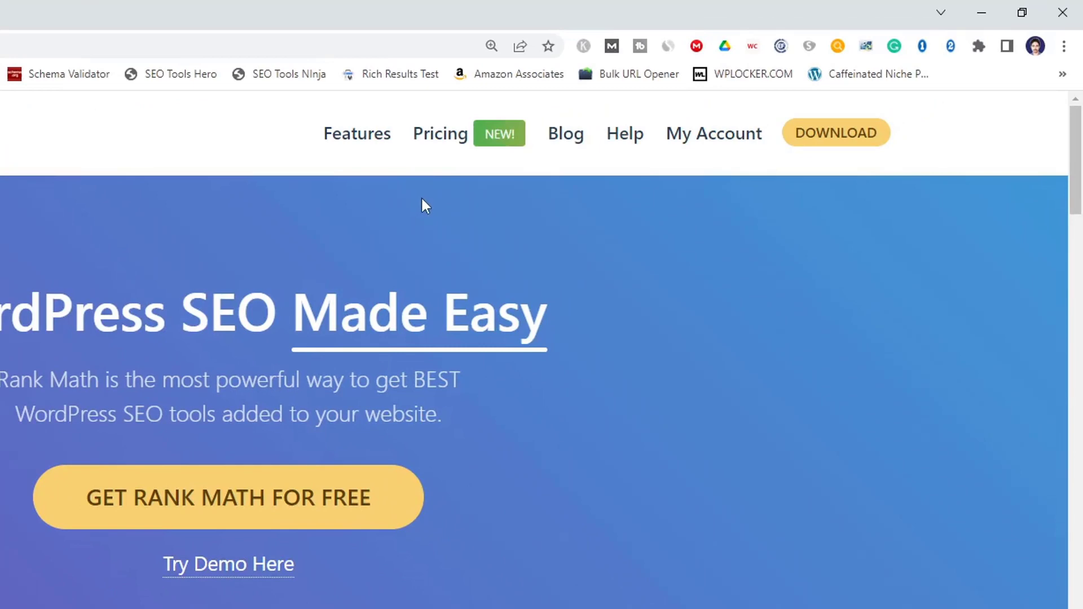
Open the Rank Math pricing page and examine the PRO plan's websites, Content AI credits, keyword tracking and Schema Generator features
{"action": "left_click", "coordinate": [440, 144]}
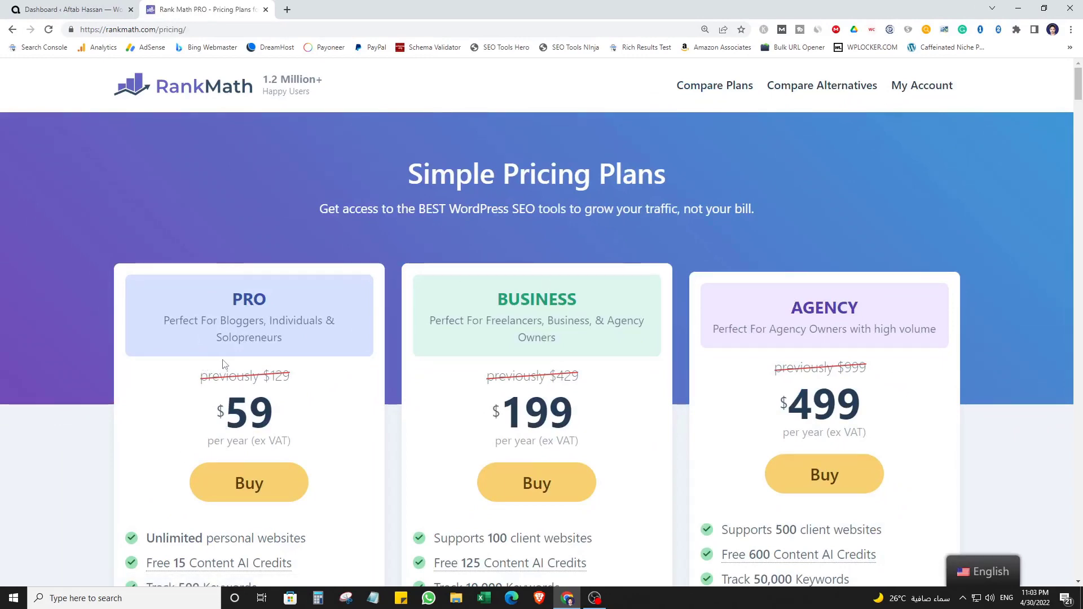
{"action": "scroll", "coordinate": [278, 371], "scroll_direction": "down", "scroll_amount": 3}
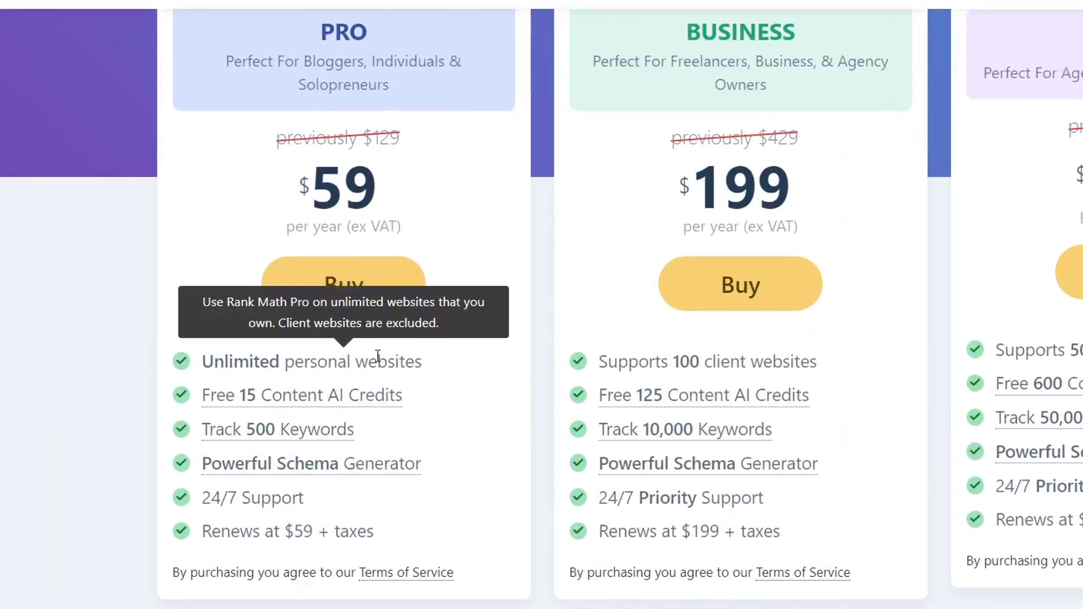
{"action": "mouse_move", "coordinate": [338, 394]}
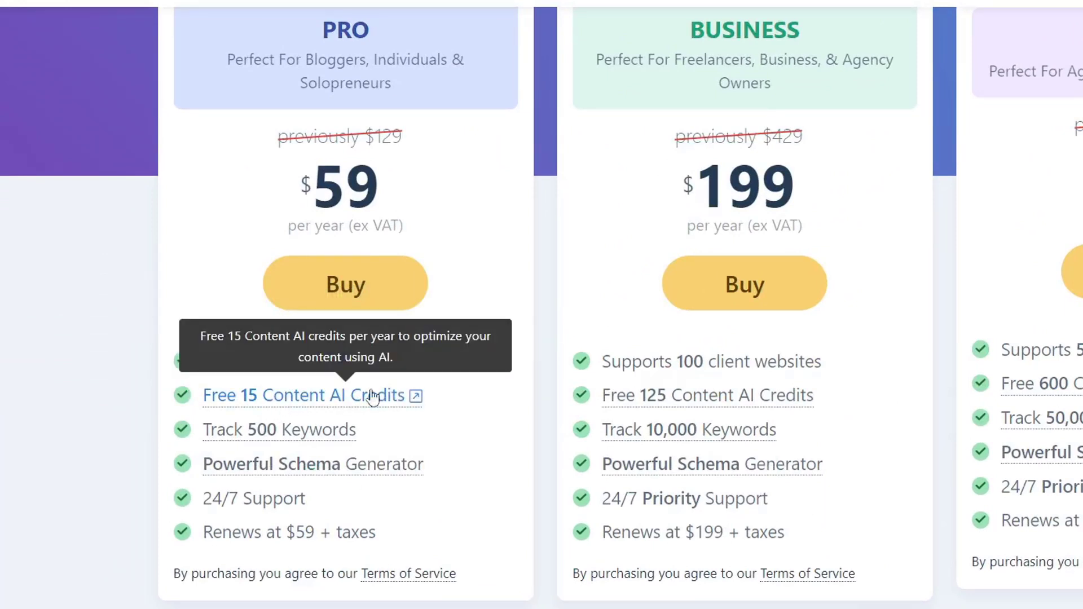
{"action": "mouse_move", "coordinate": [306, 430]}
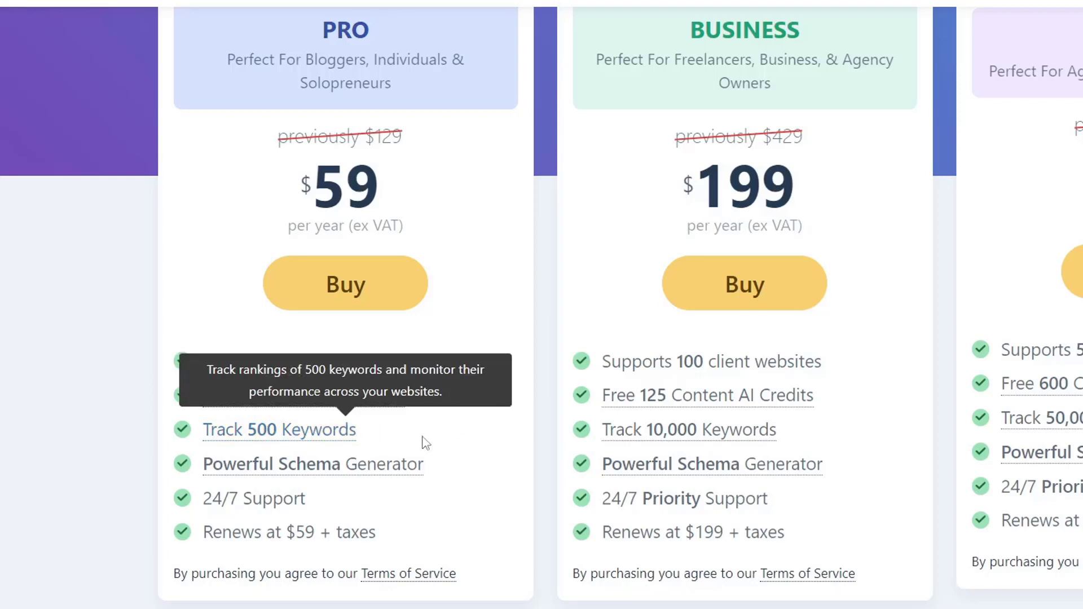
{"action": "mouse_move", "coordinate": [269, 477]}
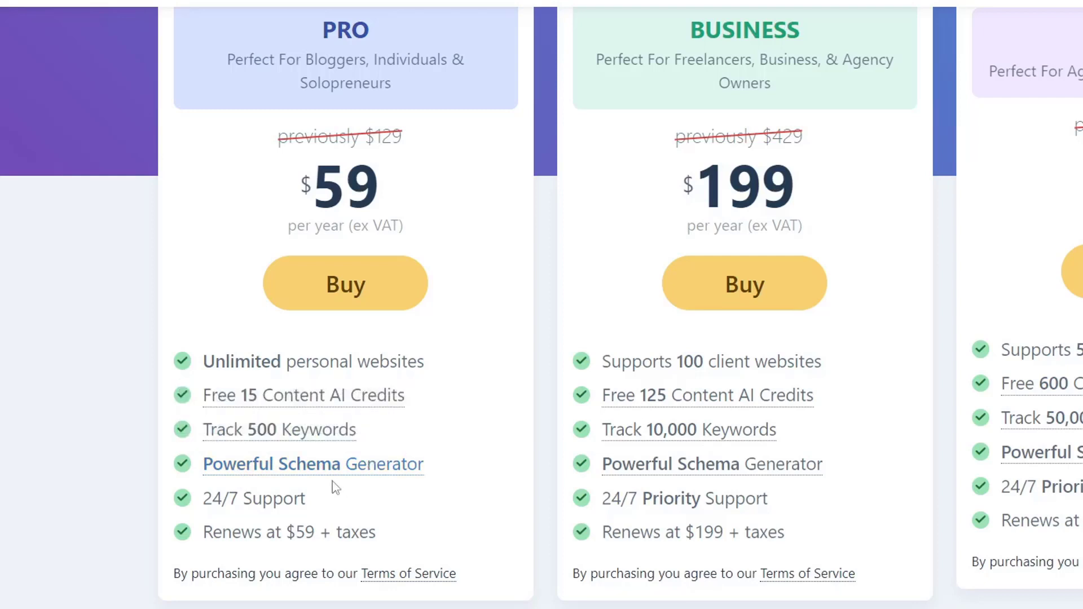
{"action": "mouse_move", "coordinate": [334, 478]}
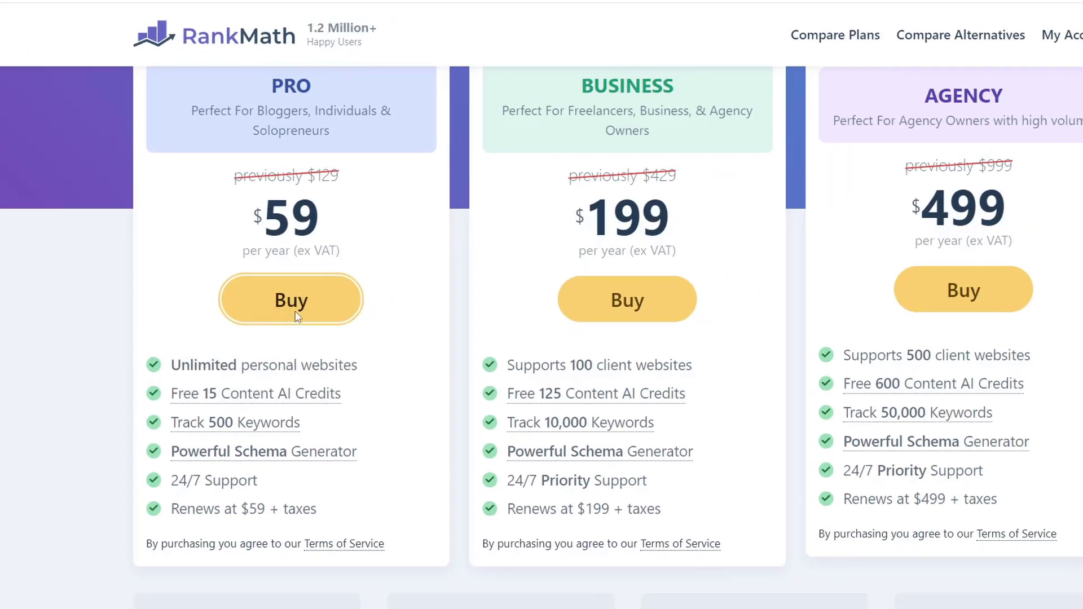
Choose to buy the PRO plan and download the Rank Math SEO PRO plugin from the product downloads
{"action": "left_click", "coordinate": [350, 295]}
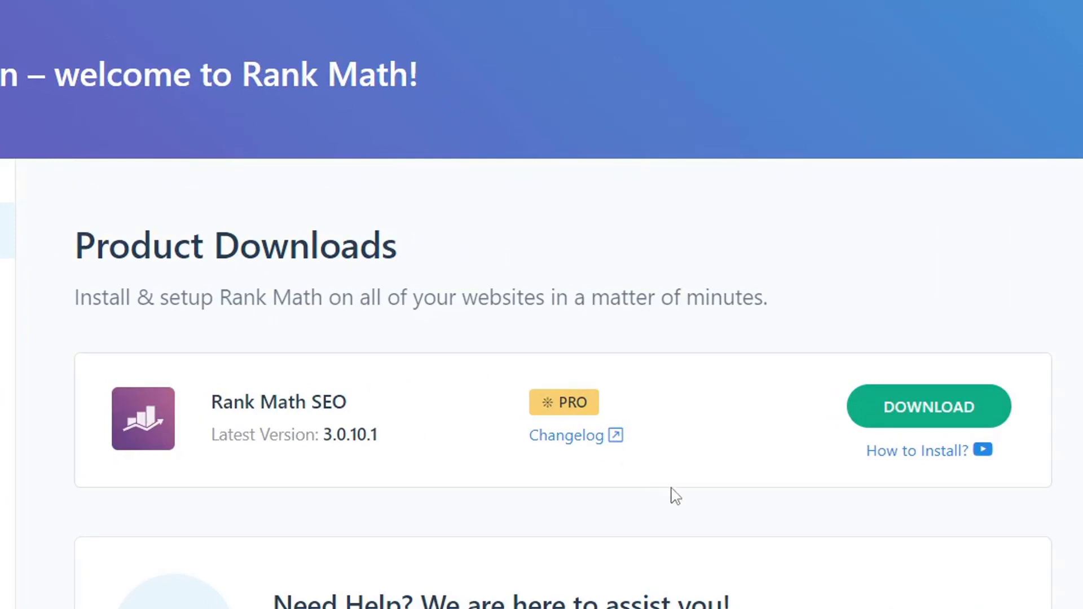
{"action": "left_click", "coordinate": [921, 408]}
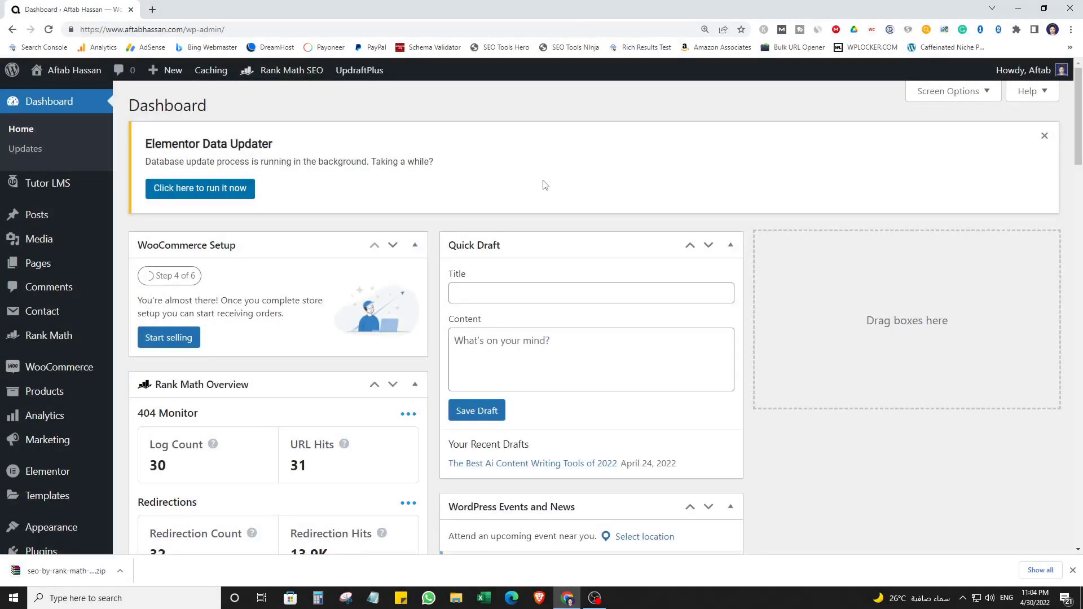
Open the plugin upload form for adding a new plugin to the WordPress site
{"action": "scroll", "coordinate": [39, 282], "scroll_direction": "down", "scroll_amount": 4}
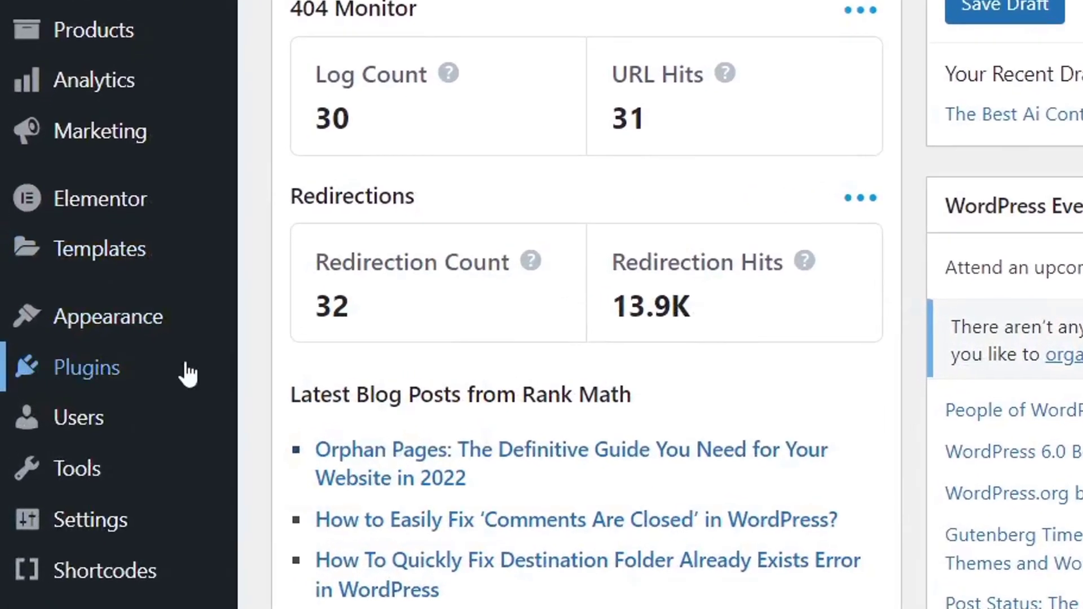
{"action": "mouse_move", "coordinate": [132, 370]}
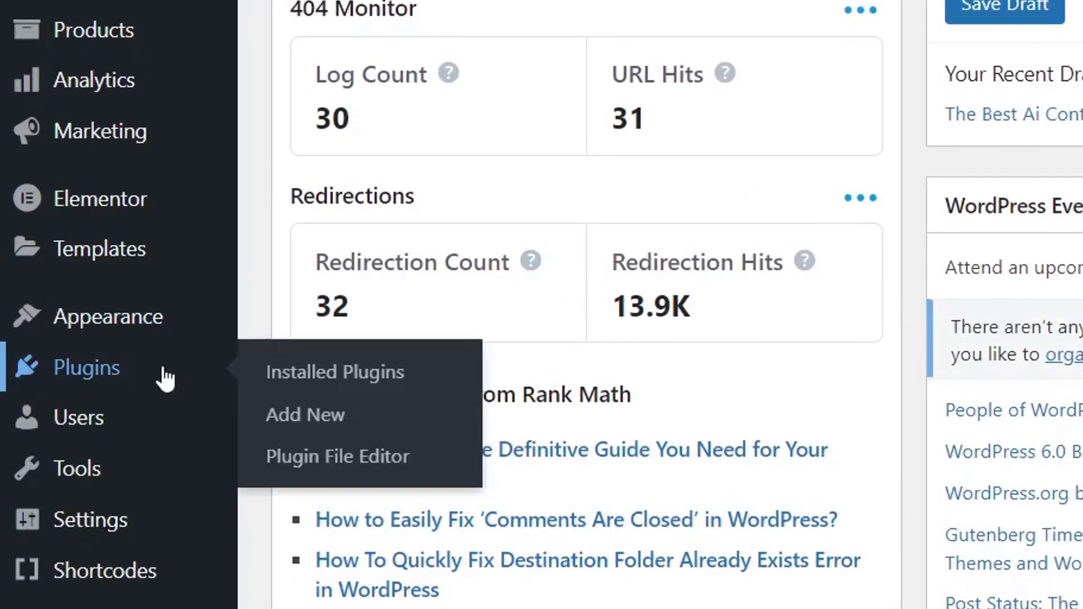
{"action": "left_click", "coordinate": [381, 415]}
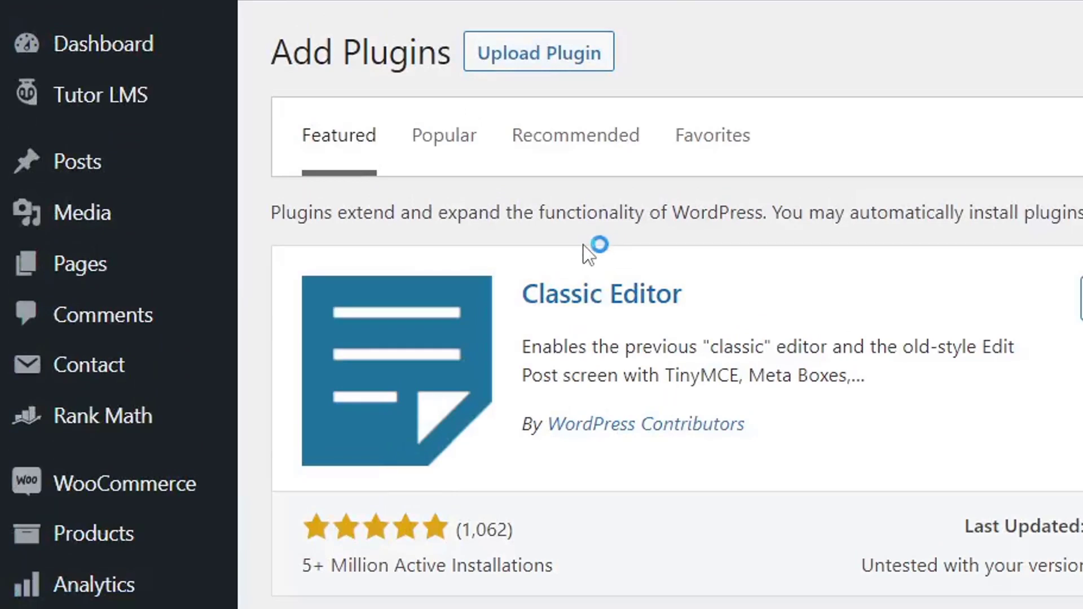
{"action": "left_click", "coordinate": [530, 62]}
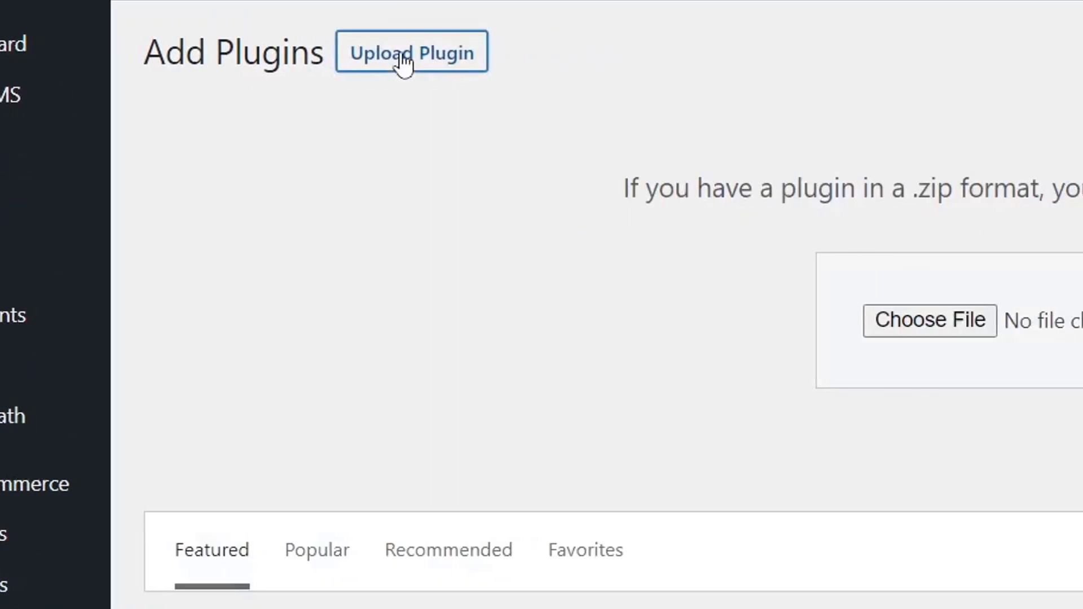
Upload seo-by-rank-math-pro.zip from the Desktop folder, then install and activate the plugin
{"action": "left_click", "coordinate": [637, 386]}
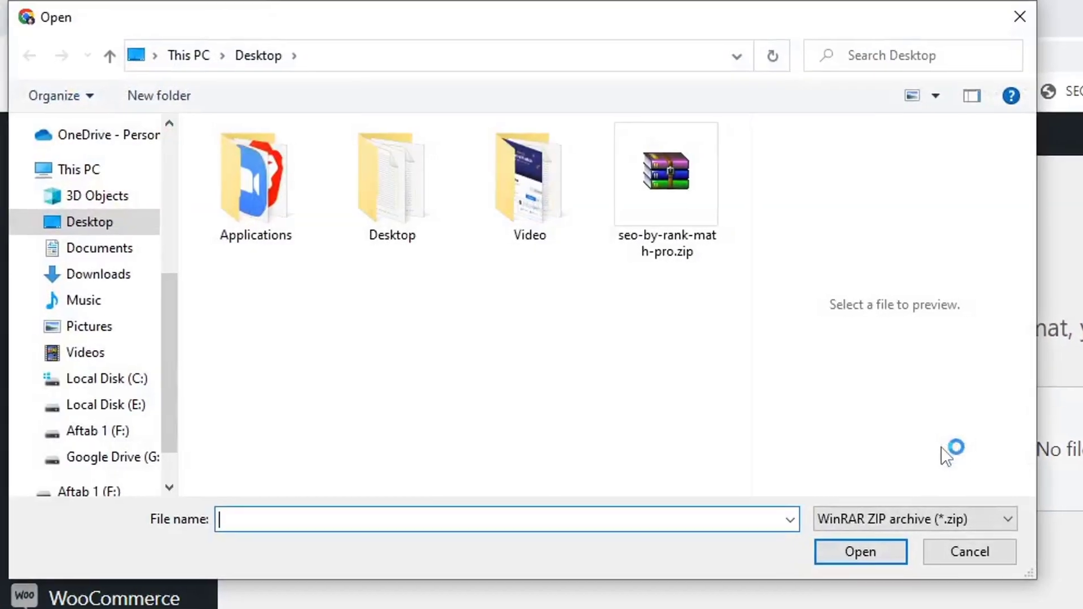
{"action": "left_click", "coordinate": [678, 207]}
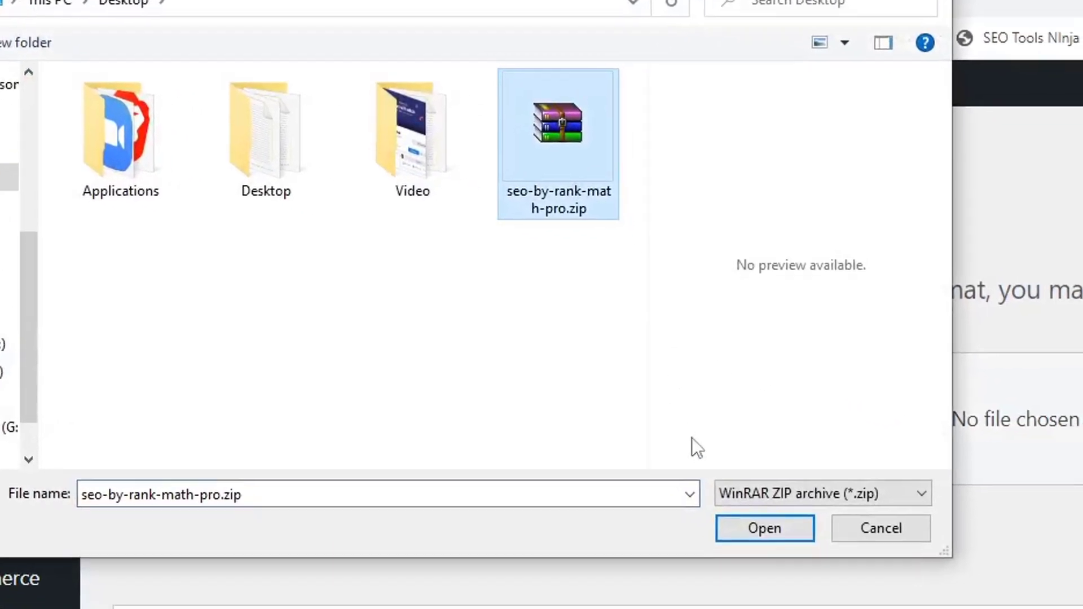
{"action": "left_click", "coordinate": [855, 551]}
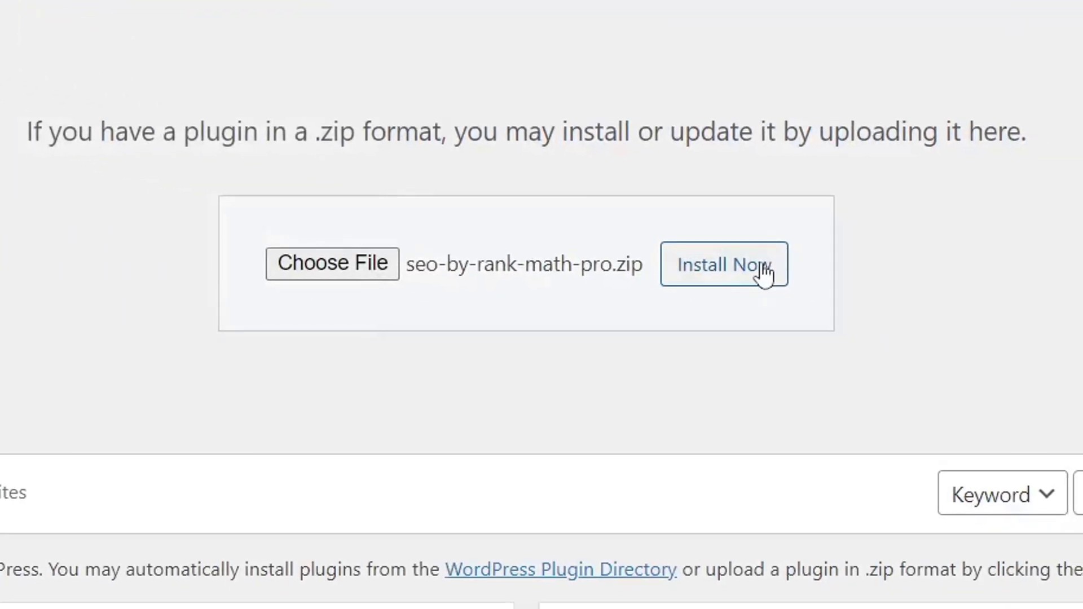
{"action": "left_click", "coordinate": [843, 300]}
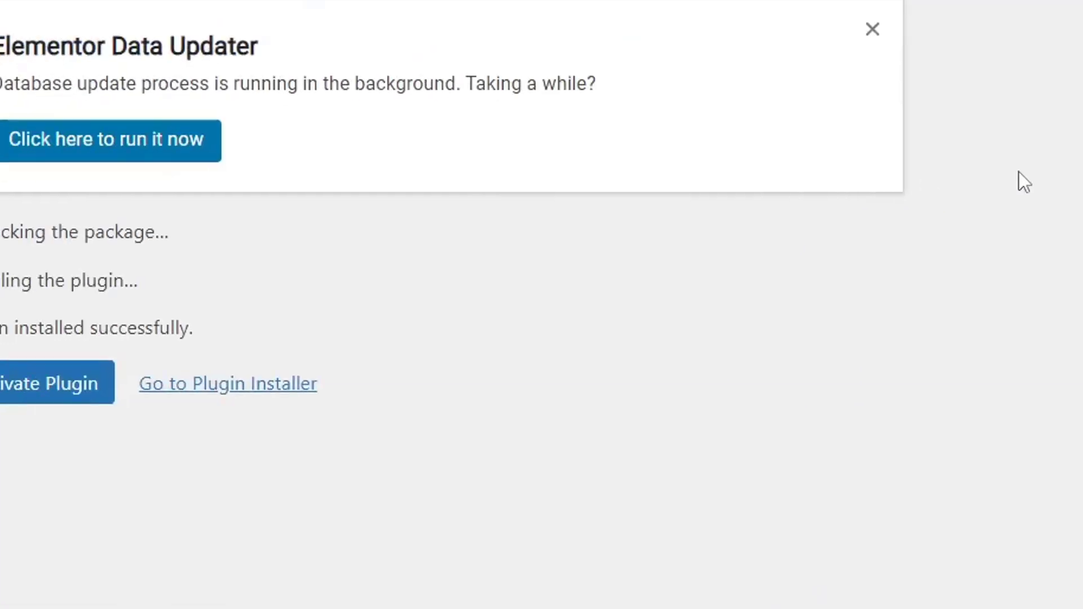
{"action": "left_click", "coordinate": [346, 371]}
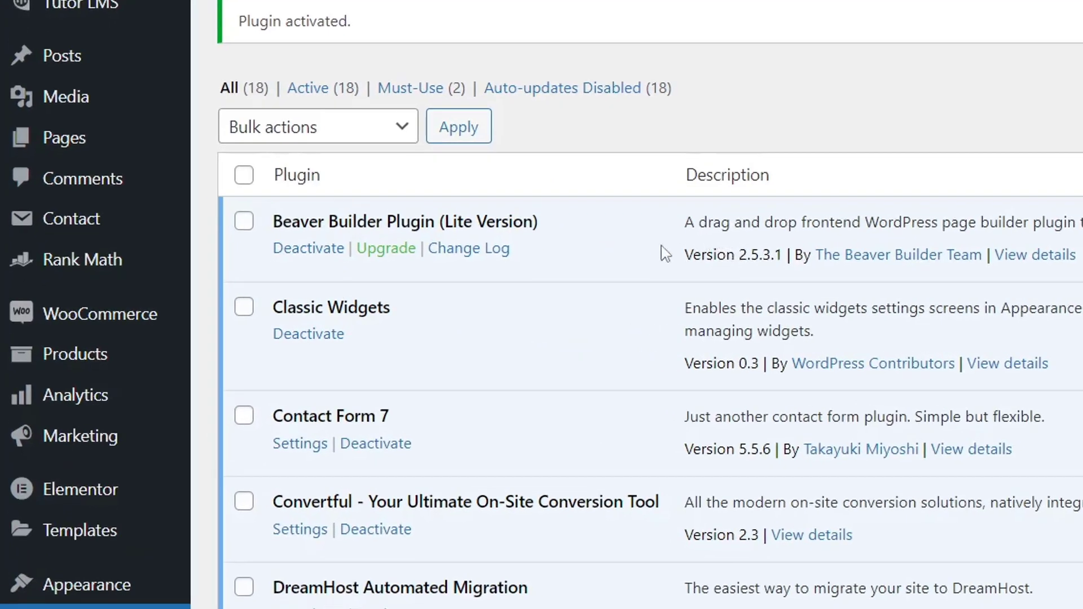
Open the Rank Math dashboard and look through its available modules, including Content AI, Image SEO and News Sitemap
{"action": "mouse_move", "coordinate": [158, 266]}
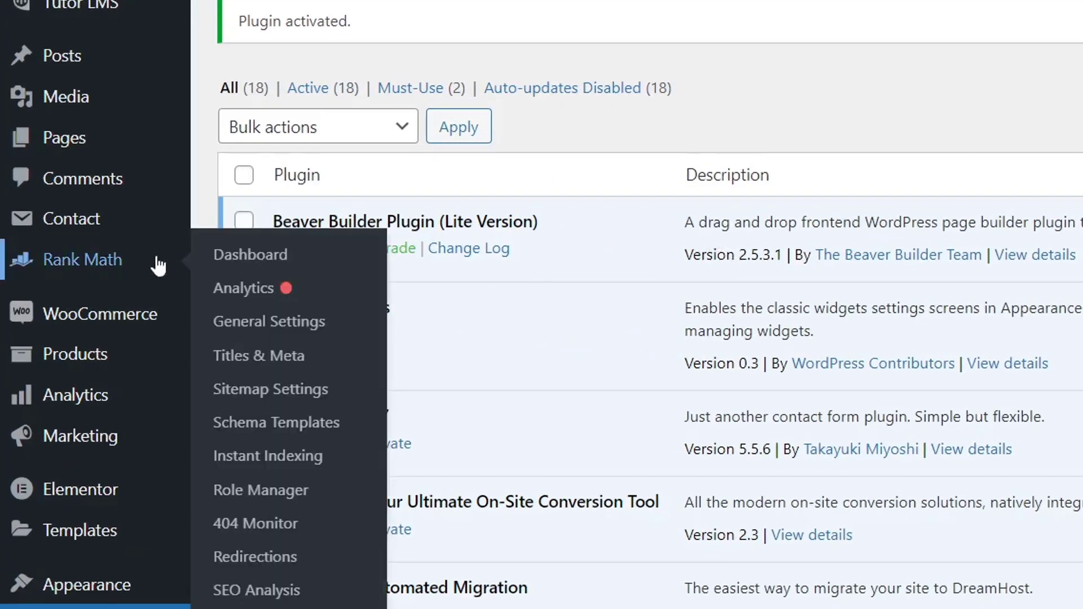
{"action": "left_click", "coordinate": [158, 265]}
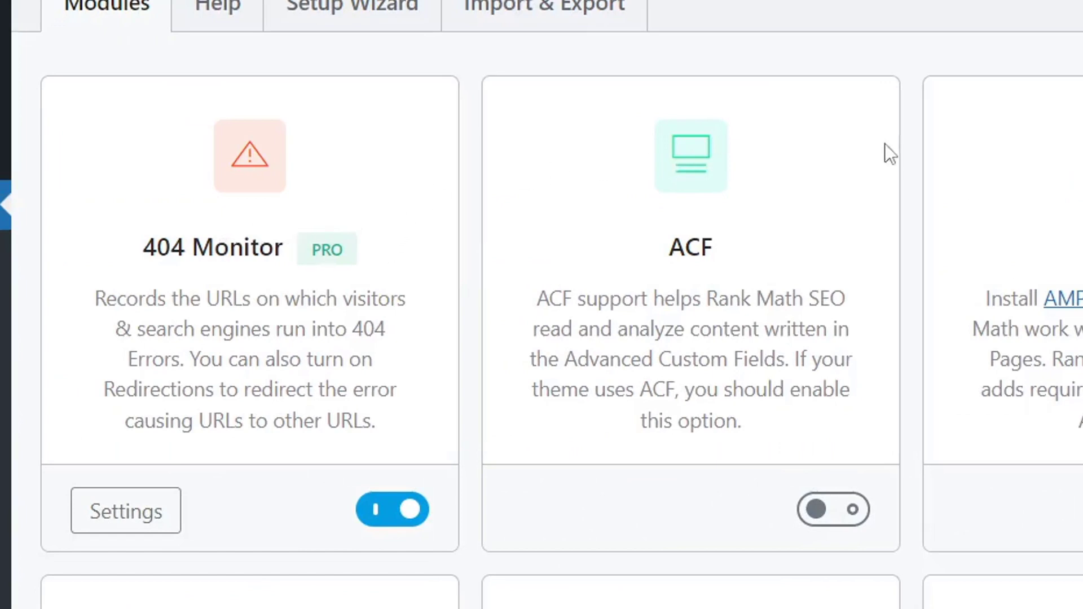
{"action": "scroll", "coordinate": [877, 124], "scroll_direction": "down", "scroll_amount": 5}
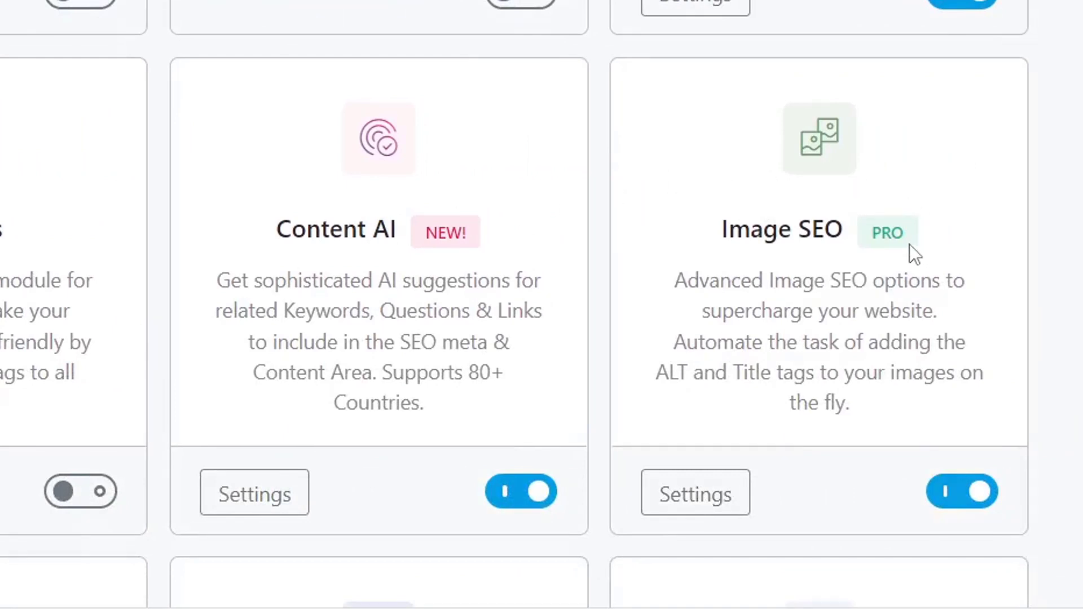
{"action": "scroll", "coordinate": [922, 169], "scroll_direction": "down", "scroll_amount": 5}
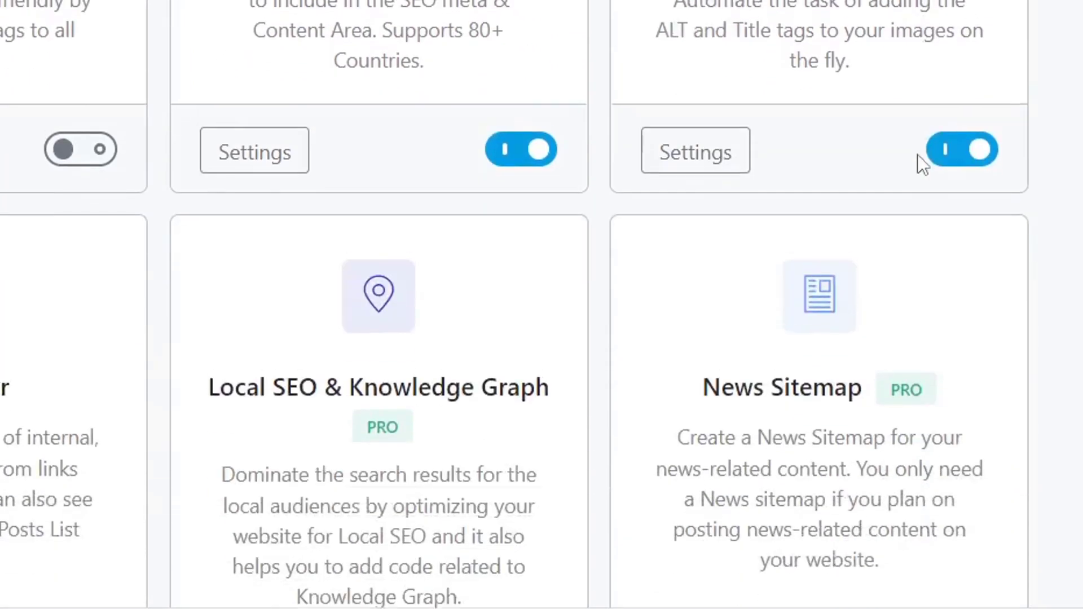
{"action": "scroll", "coordinate": [917, 146], "scroll_direction": "up", "scroll_amount": 8}
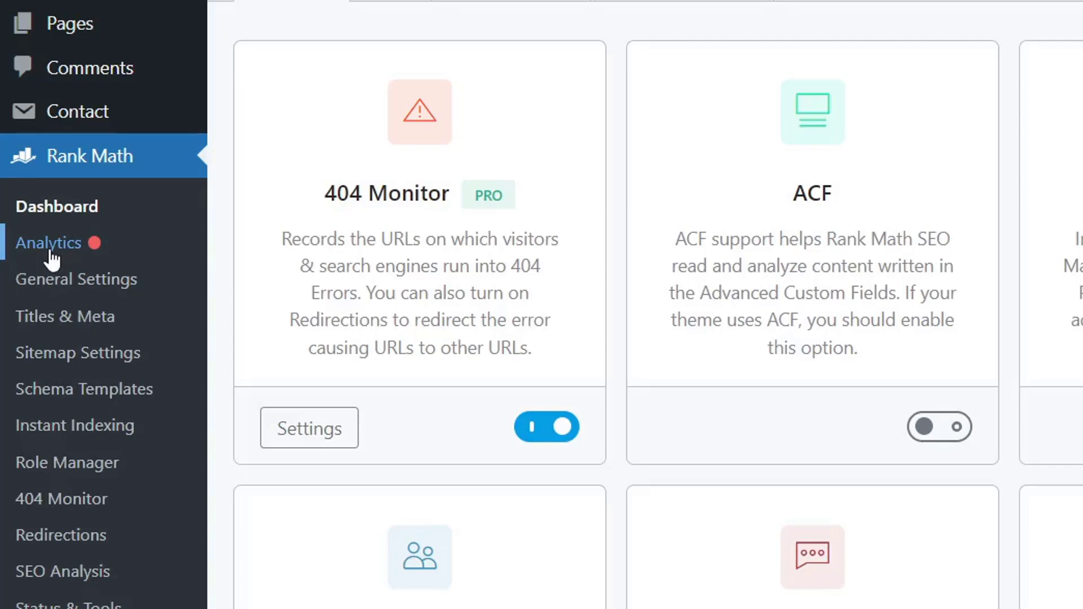
Connect Google services from Rank Math's Analytics page by choosing the Google account and continuing past the access request
{"action": "left_click", "coordinate": [49, 251]}
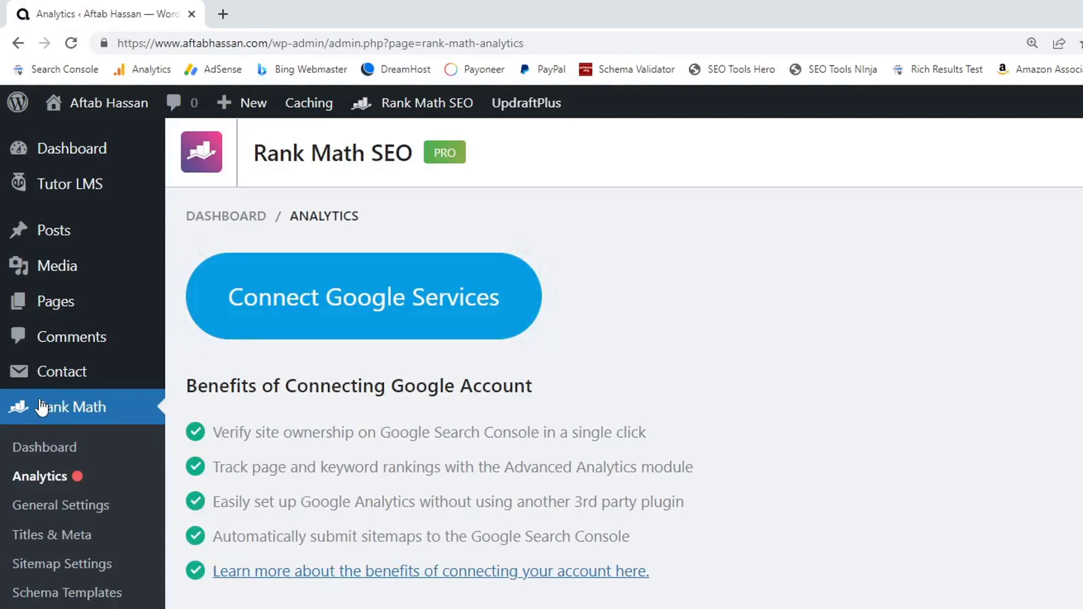
{"action": "left_click", "coordinate": [272, 320]}
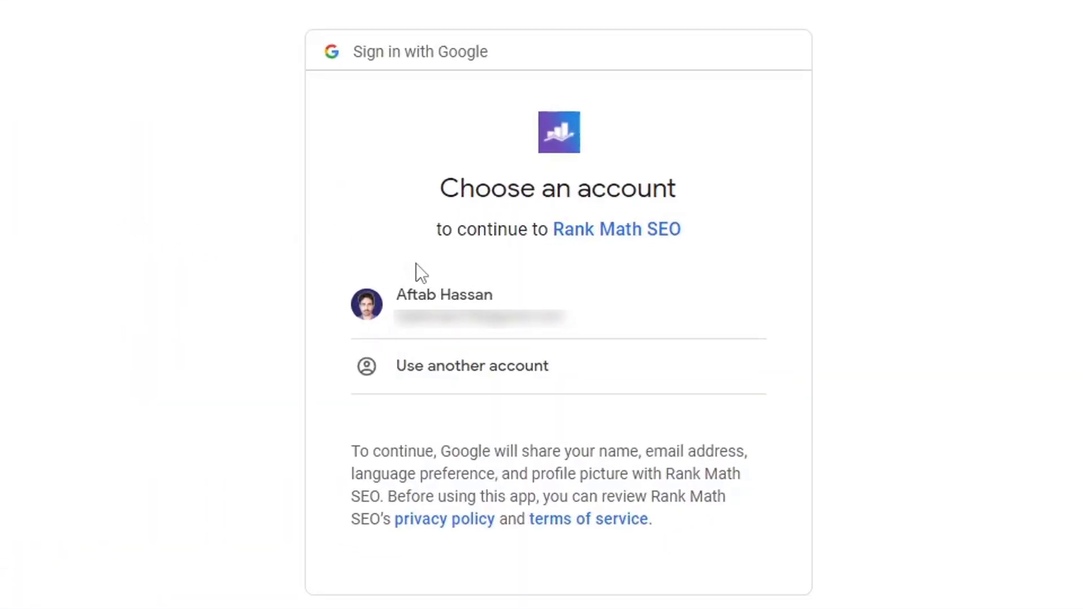
{"action": "left_click", "coordinate": [525, 297]}
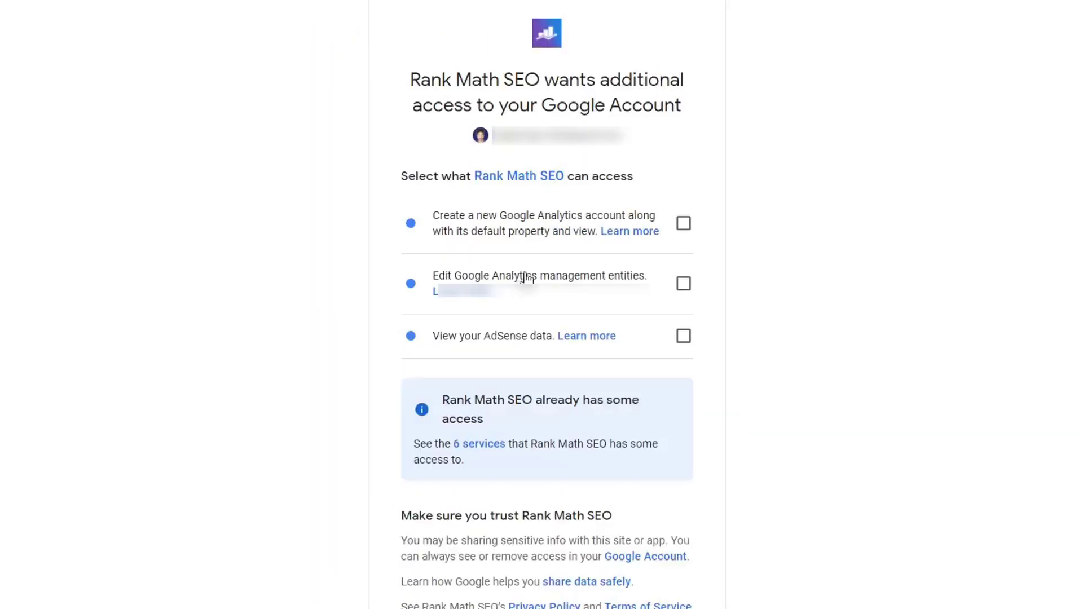
{"action": "scroll", "coordinate": [707, 330], "scroll_direction": "down", "scroll_amount": 3}
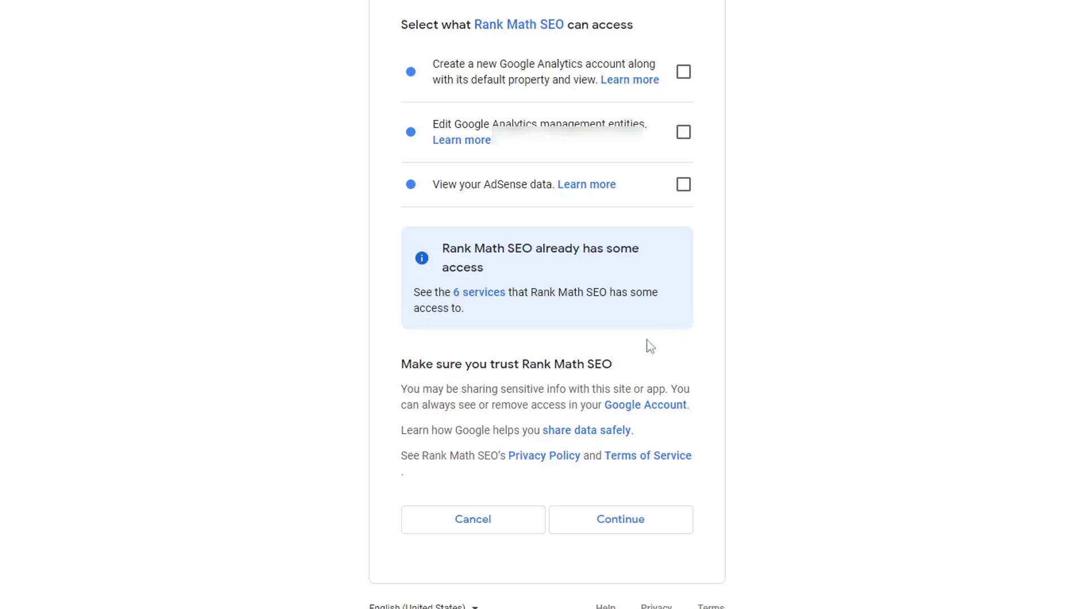
{"action": "left_click", "coordinate": [619, 529]}
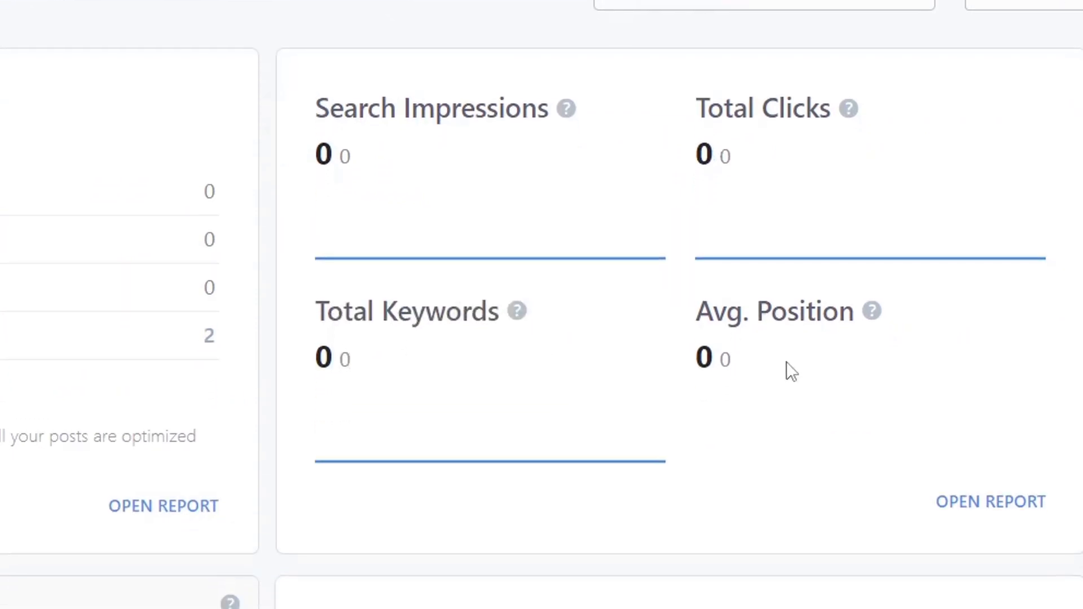
Examine the Analytics dashboard's tracked keywords and the Site Analytics report with its content list
{"action": "scroll", "coordinate": [625, 220], "scroll_direction": "down", "scroll_amount": 4}
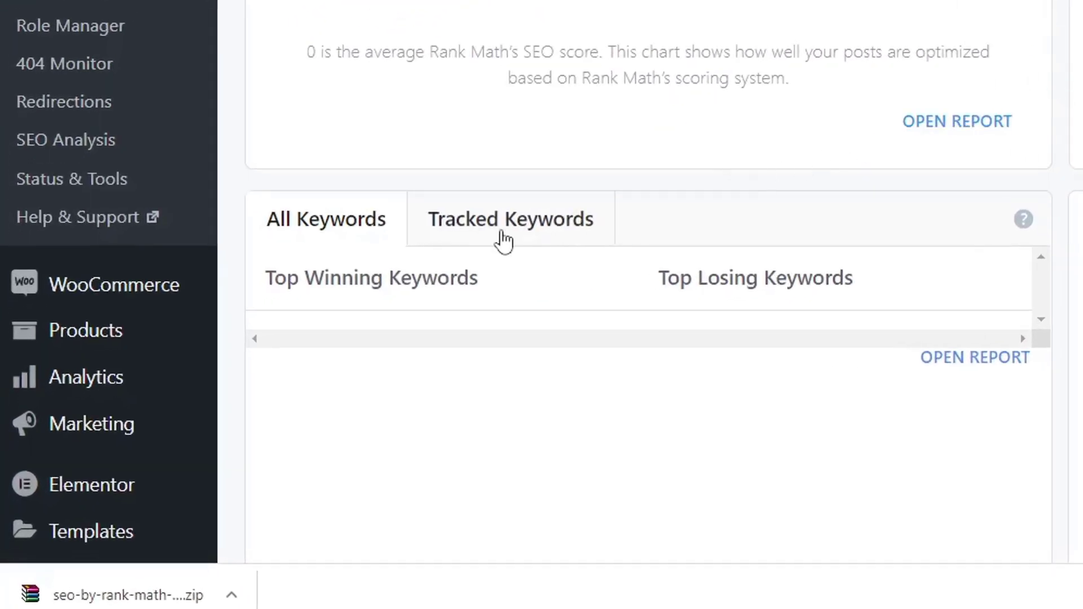
{"action": "left_click", "coordinate": [492, 233]}
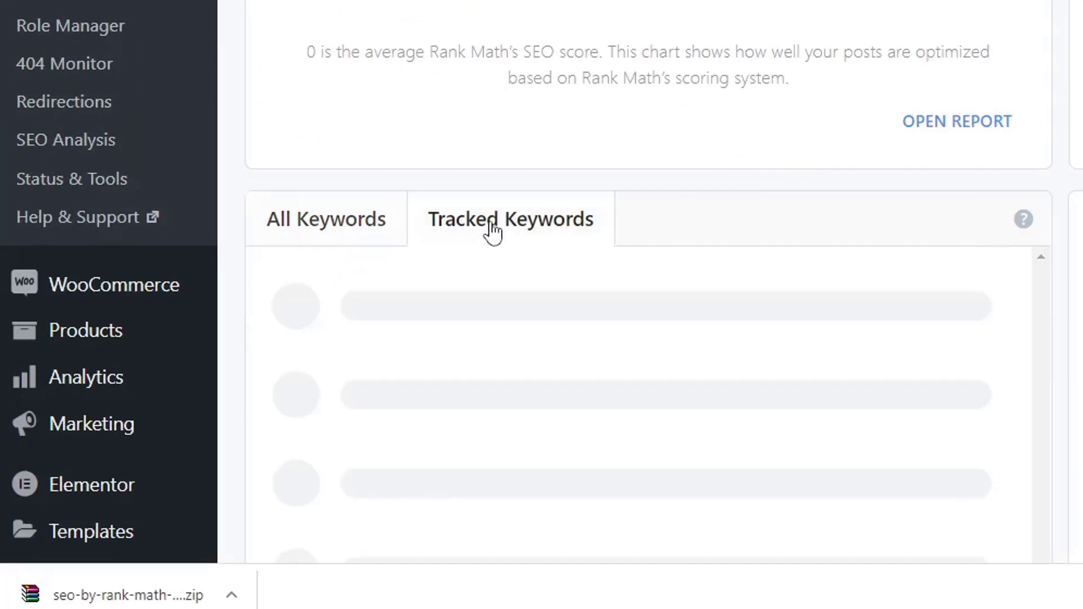
{"action": "scroll", "coordinate": [516, 223], "scroll_direction": "down", "scroll_amount": 3}
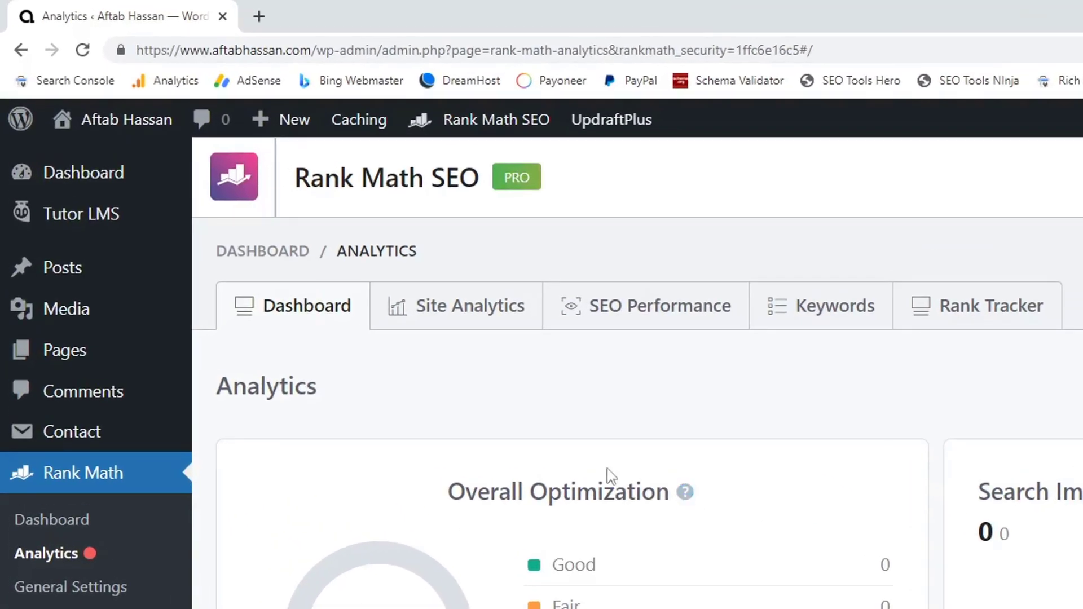
{"action": "left_click", "coordinate": [454, 322]}
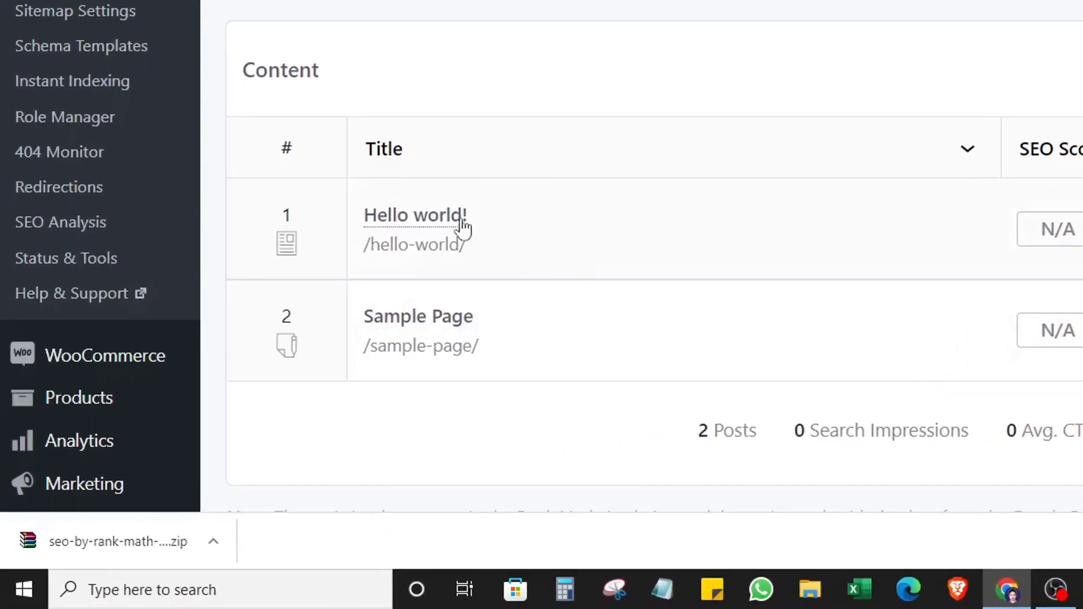
{"action": "scroll", "coordinate": [536, 302], "scroll_direction": "up", "scroll_amount": 4}
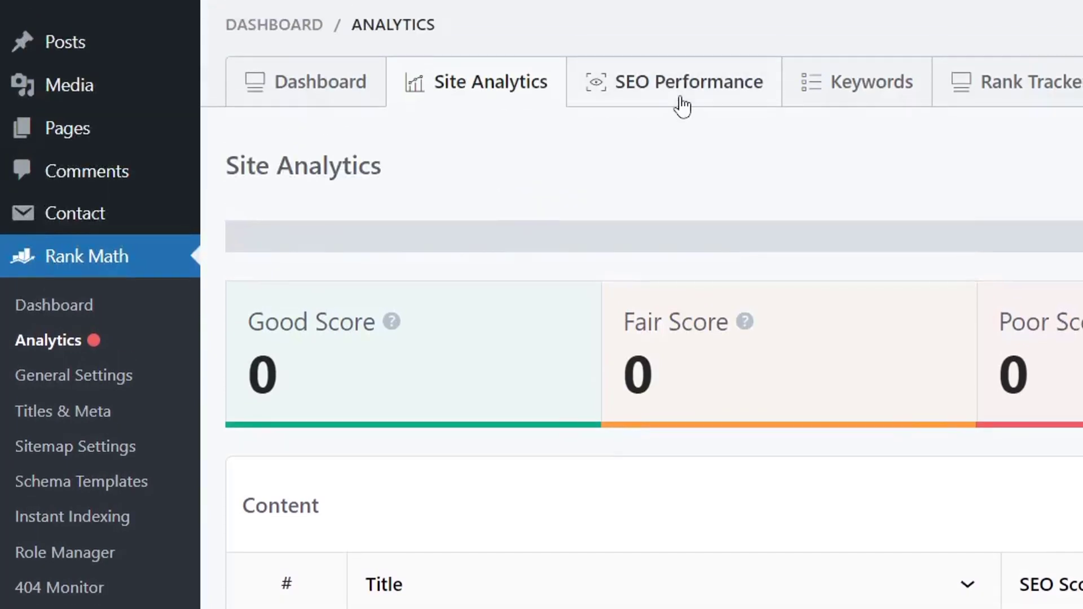
Examine the SEO Performance report with the Total Keywords metric switched off, and open the Keywords report
{"action": "left_click", "coordinate": [680, 107]}
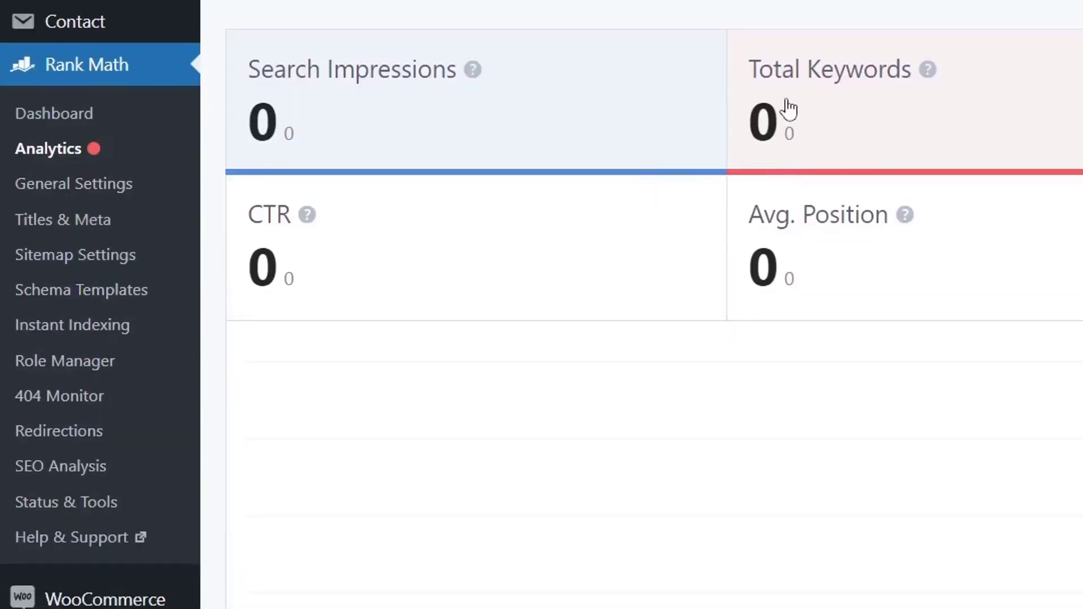
{"action": "left_click", "coordinate": [814, 110]}
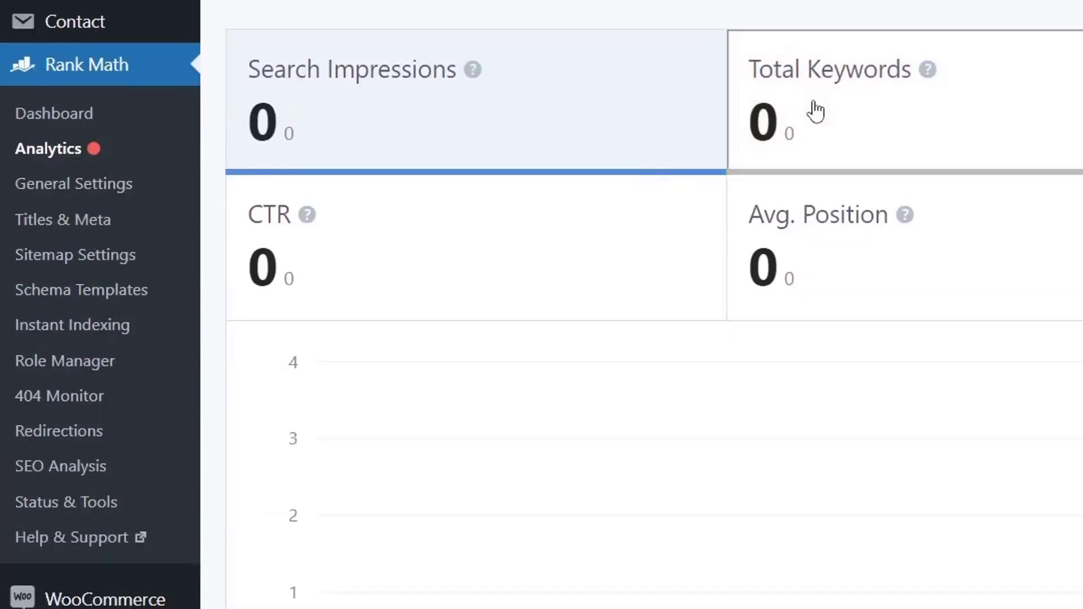
{"action": "scroll", "coordinate": [814, 110], "scroll_direction": "down", "scroll_amount": 5}
{"action": "scroll", "coordinate": [779, 119], "scroll_direction": "up", "scroll_amount": 5}
{"action": "left_click", "coordinate": [750, 279]}
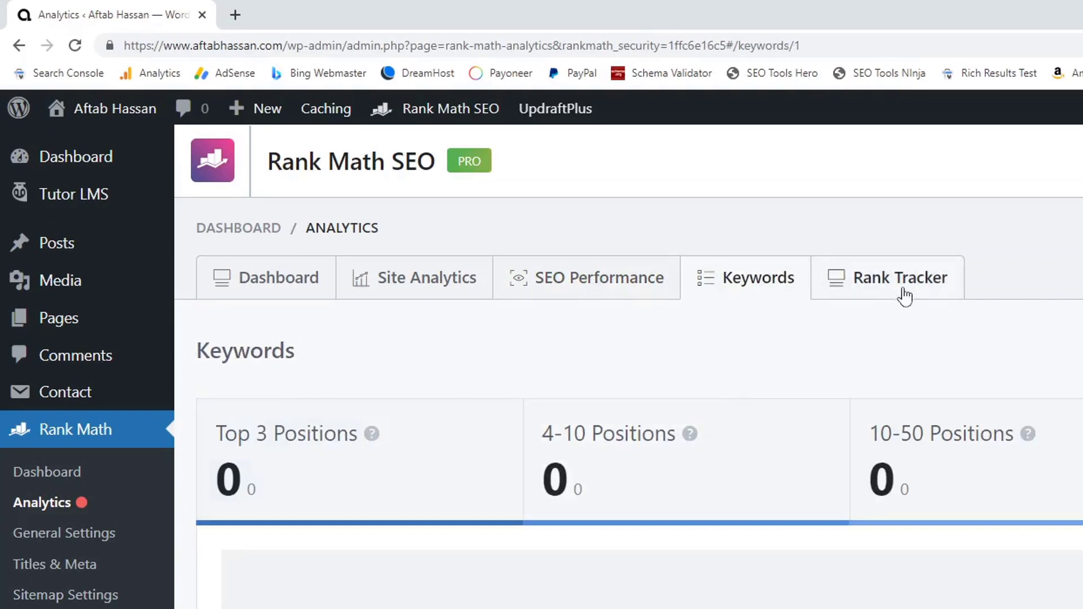
Open the Rank Tracker report in Analytics and look over its chart area and Keyword Manager
{"action": "left_click", "coordinate": [903, 289]}
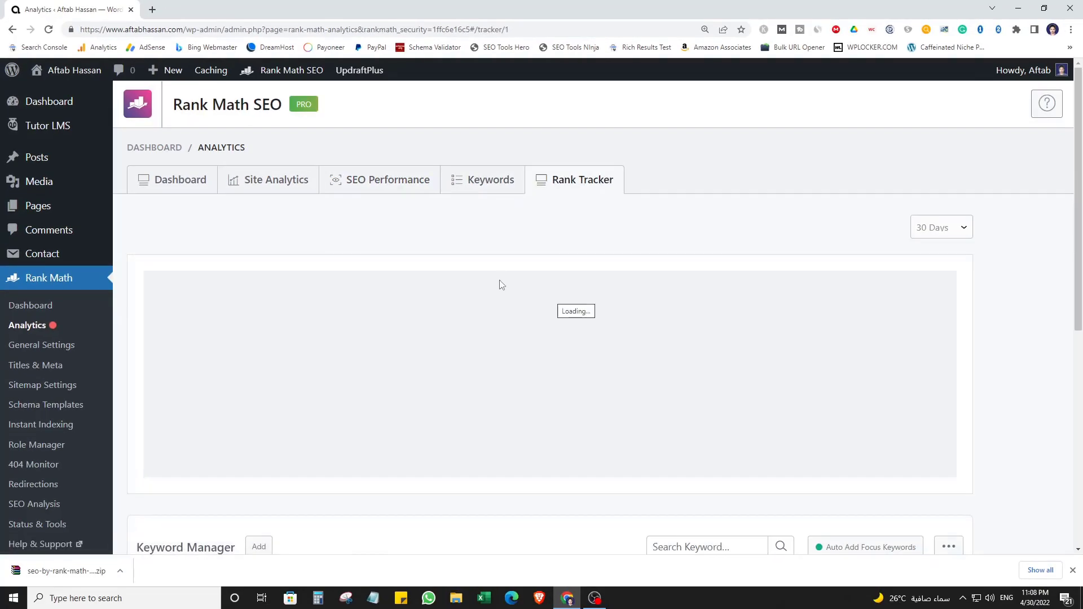
{"action": "scroll", "coordinate": [502, 284], "scroll_direction": "down", "scroll_amount": 1}
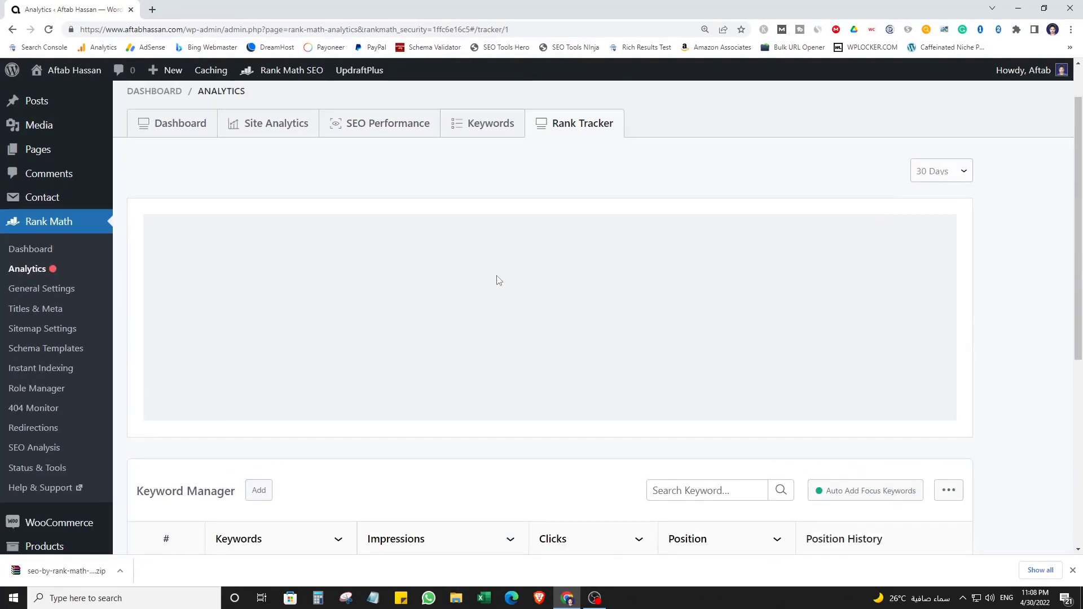
{"action": "scroll", "coordinate": [403, 302], "scroll_direction": "up", "scroll_amount": 1}
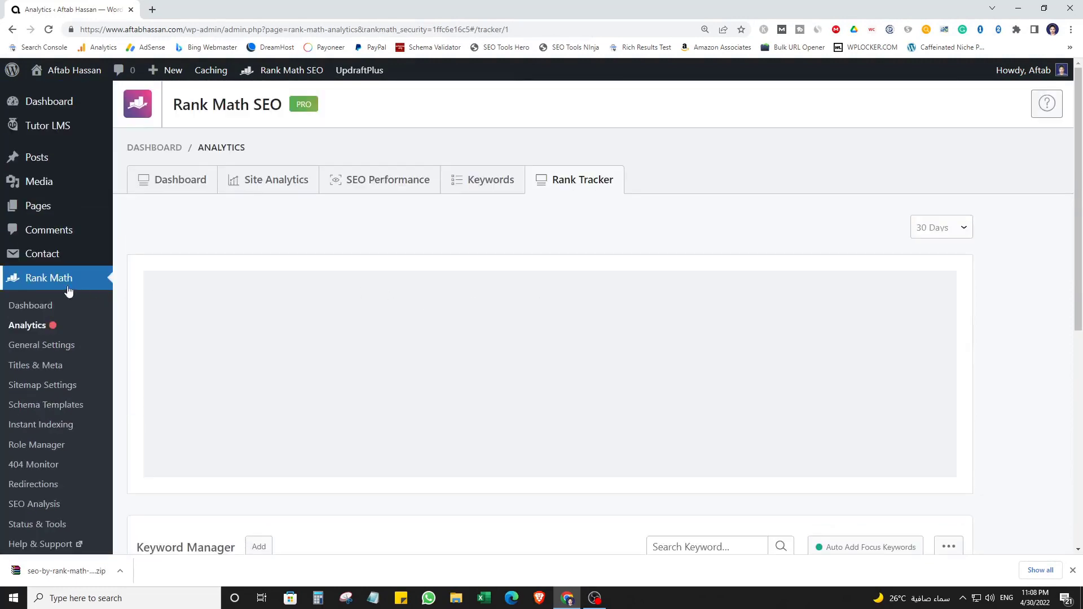
Open the Images section of Rank Math's General Settings and review the missing attribute, caption, description and casing options
{"action": "left_click", "coordinate": [84, 282]}
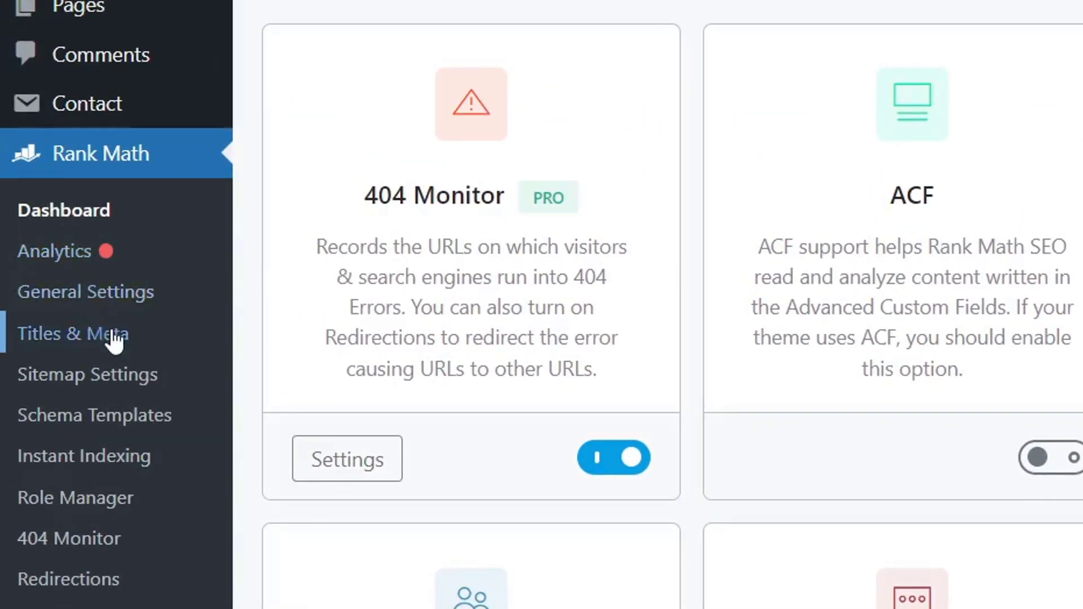
{"action": "left_click", "coordinate": [92, 302]}
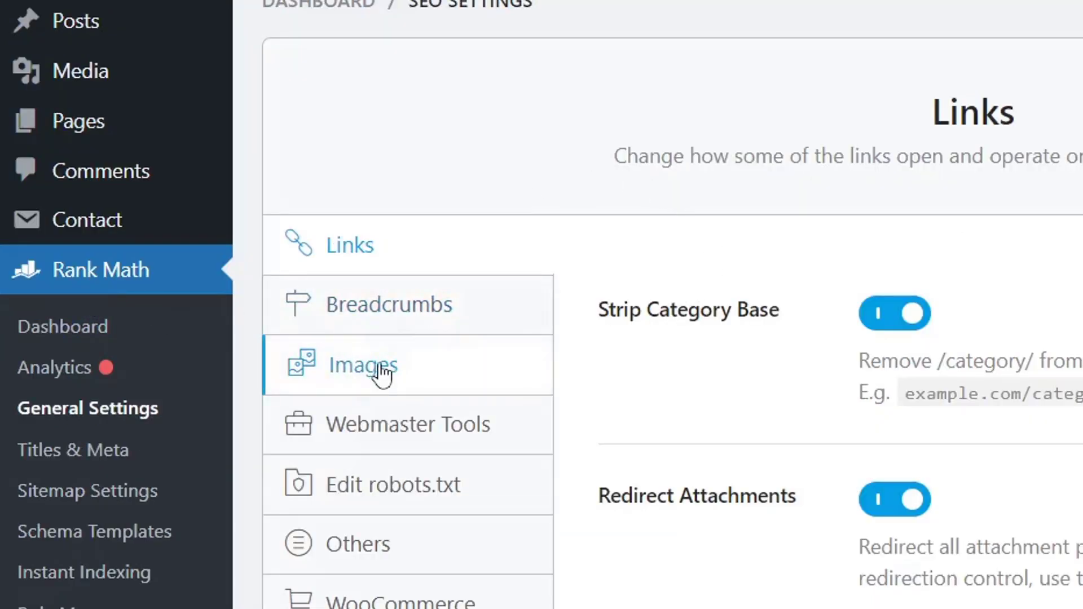
{"action": "left_click", "coordinate": [401, 367]}
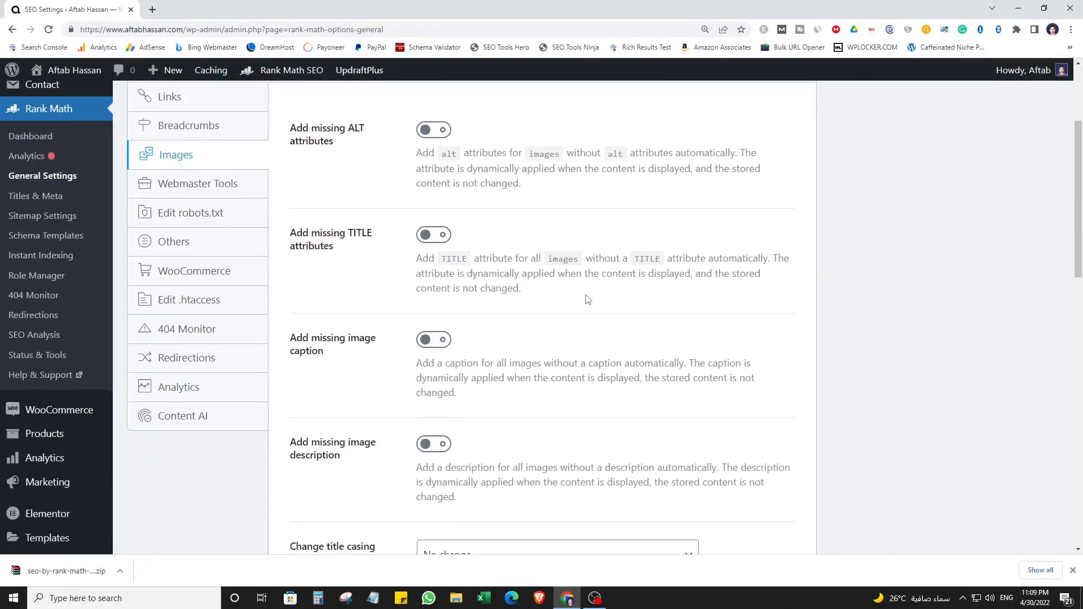
{"action": "scroll", "coordinate": [601, 295], "scroll_direction": "down", "scroll_amount": 5}
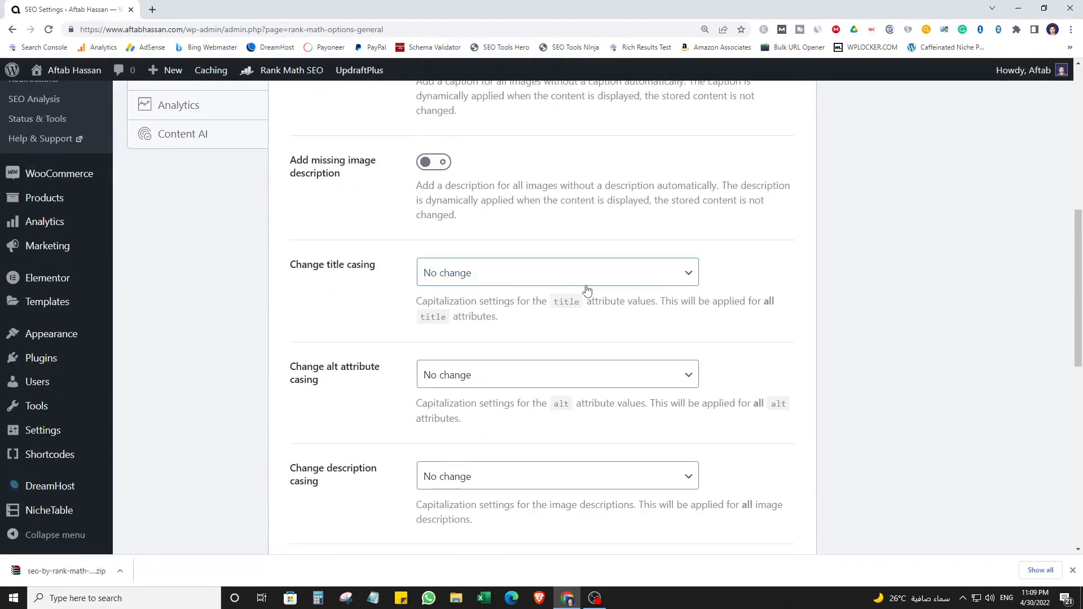
{"action": "scroll", "coordinate": [602, 295], "scroll_direction": "up", "scroll_amount": 3}
{"action": "scroll", "coordinate": [584, 285], "scroll_direction": "down", "scroll_amount": 1}
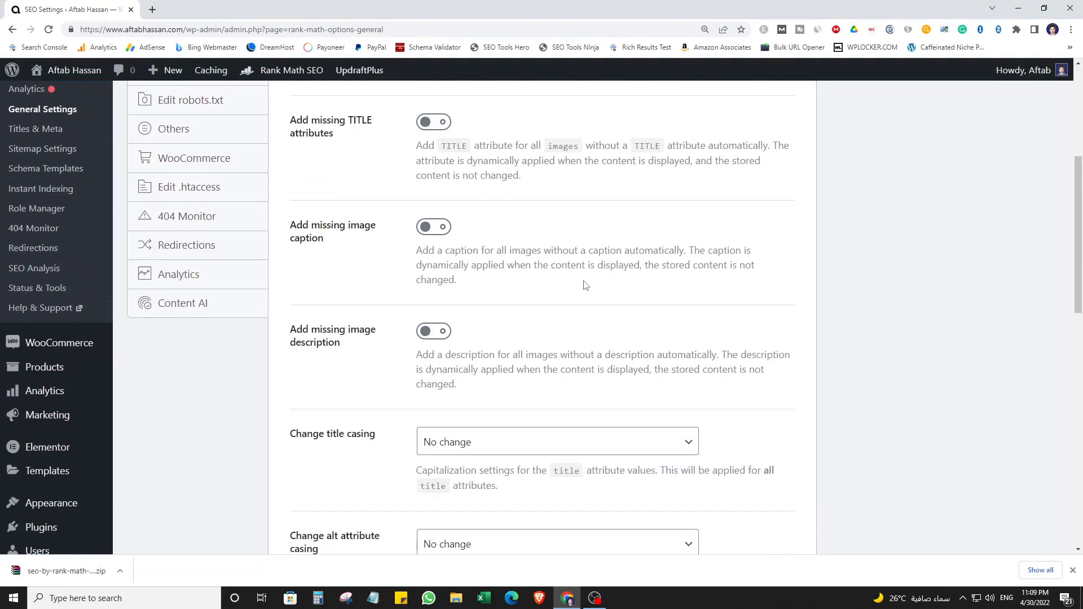
{"action": "scroll", "coordinate": [585, 285], "scroll_direction": "up", "scroll_amount": 5}
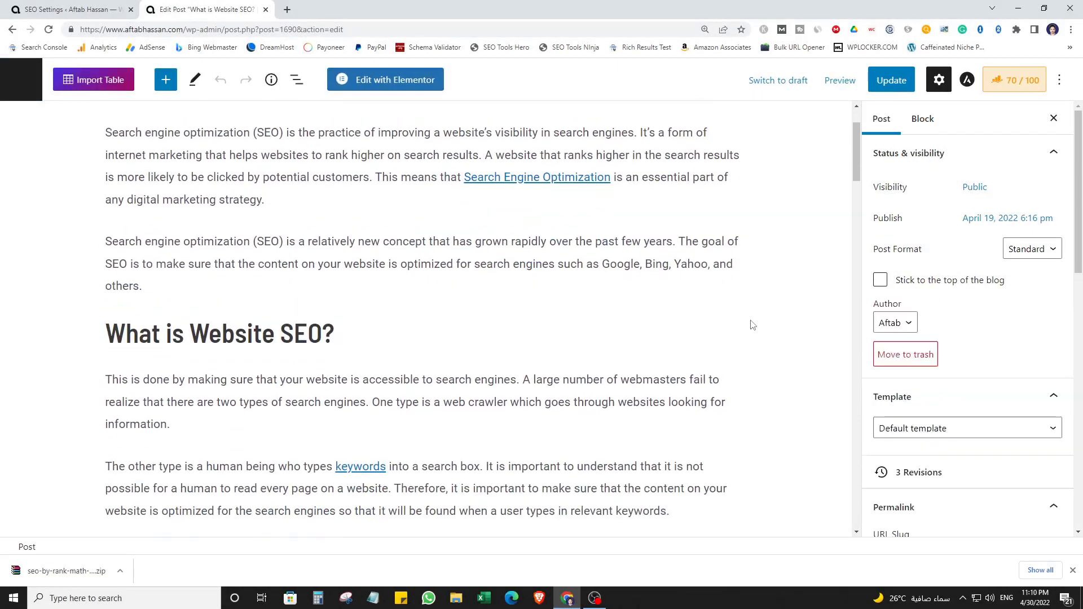
Examine the post "What is Website SEO? | Ultimate Guide", including its featured image's alt text and title and the article content
{"action": "scroll", "coordinate": [1054, 254], "scroll_direction": "down", "scroll_amount": 7}
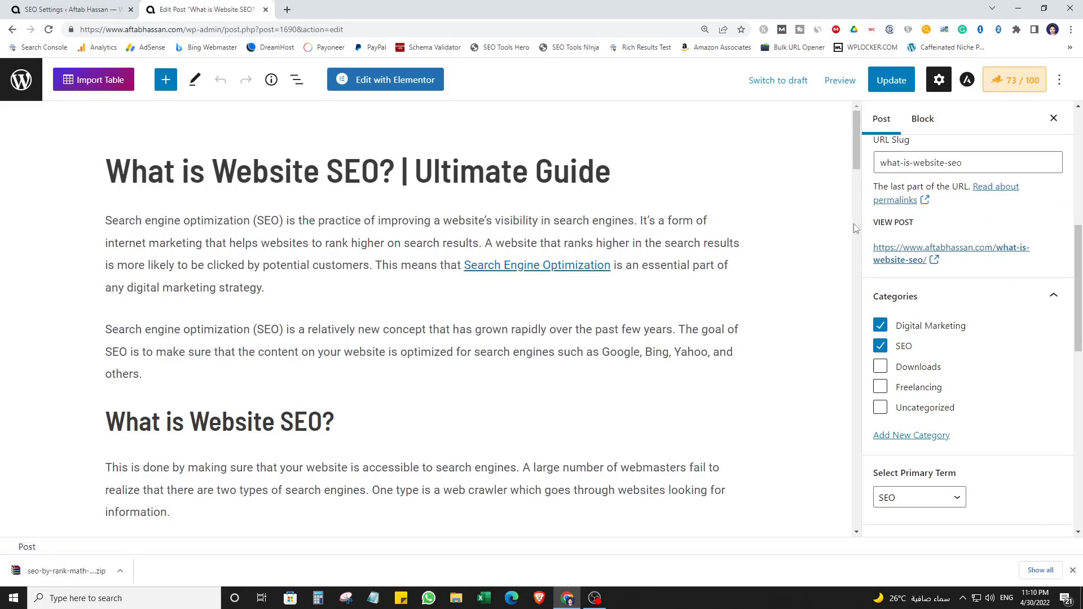
{"action": "scroll", "coordinate": [926, 289], "scroll_direction": "down", "scroll_amount": 6}
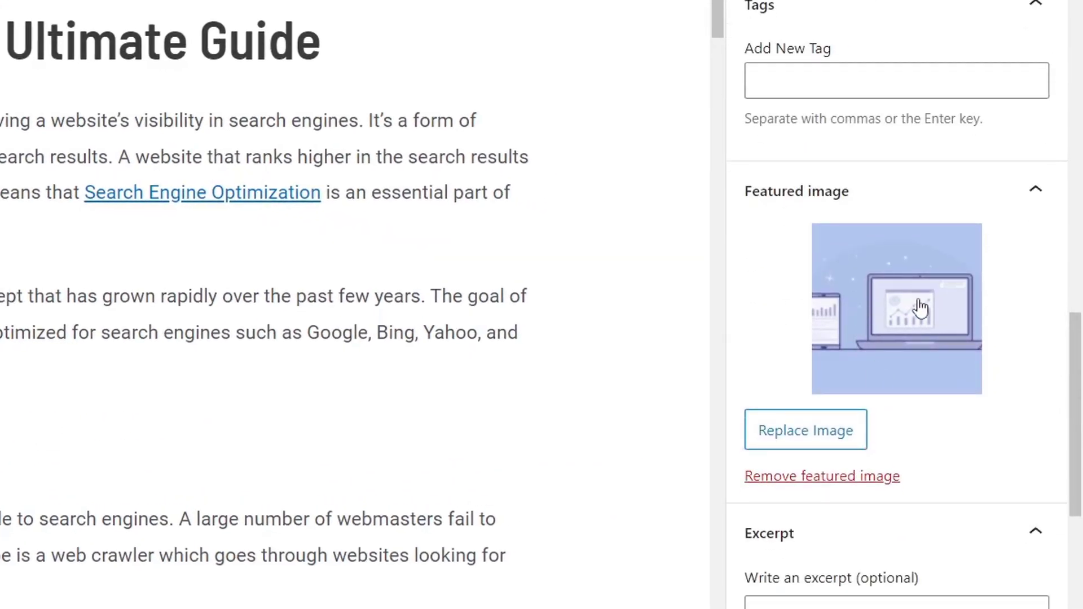
{"action": "left_click", "coordinate": [918, 307]}
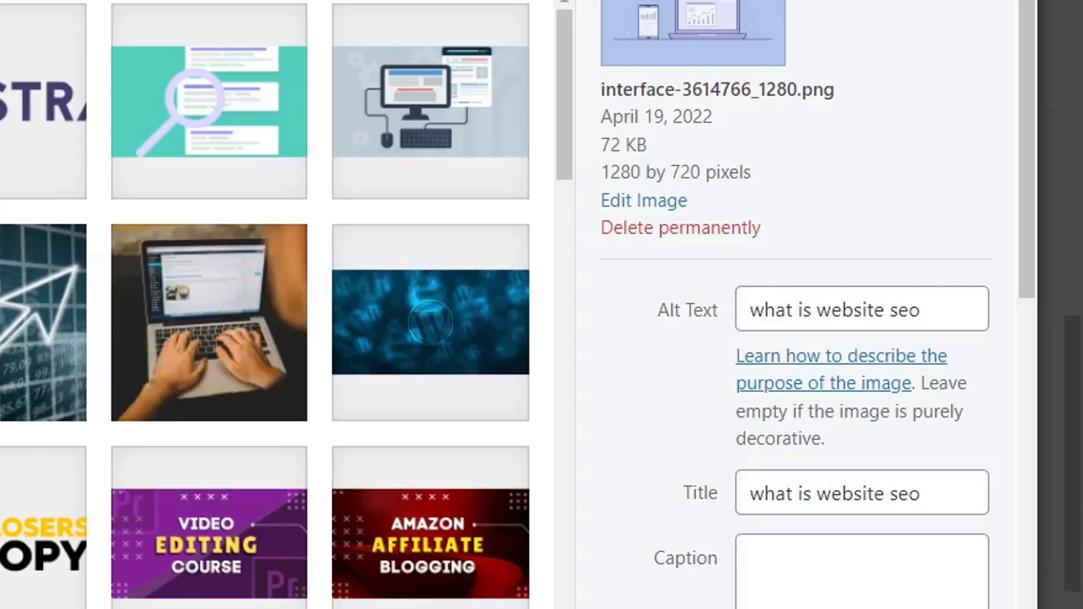
{"action": "left_click", "coordinate": [1003, 510]}
{"action": "scroll", "coordinate": [577, 252], "scroll_direction": "down", "scroll_amount": 5}
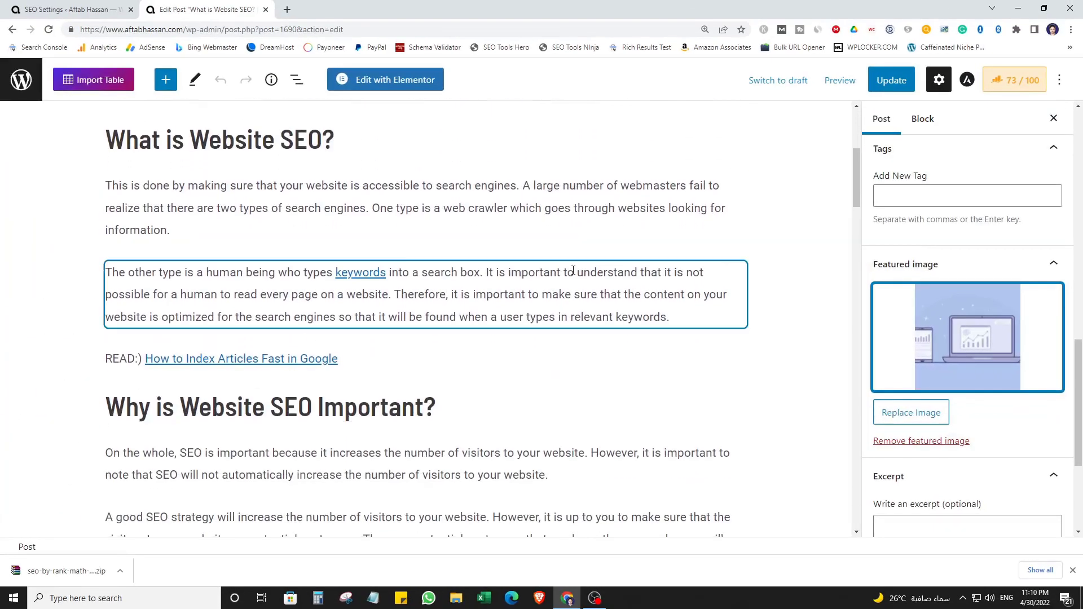
{"action": "scroll", "coordinate": [466, 311], "scroll_direction": "down", "scroll_amount": 10}
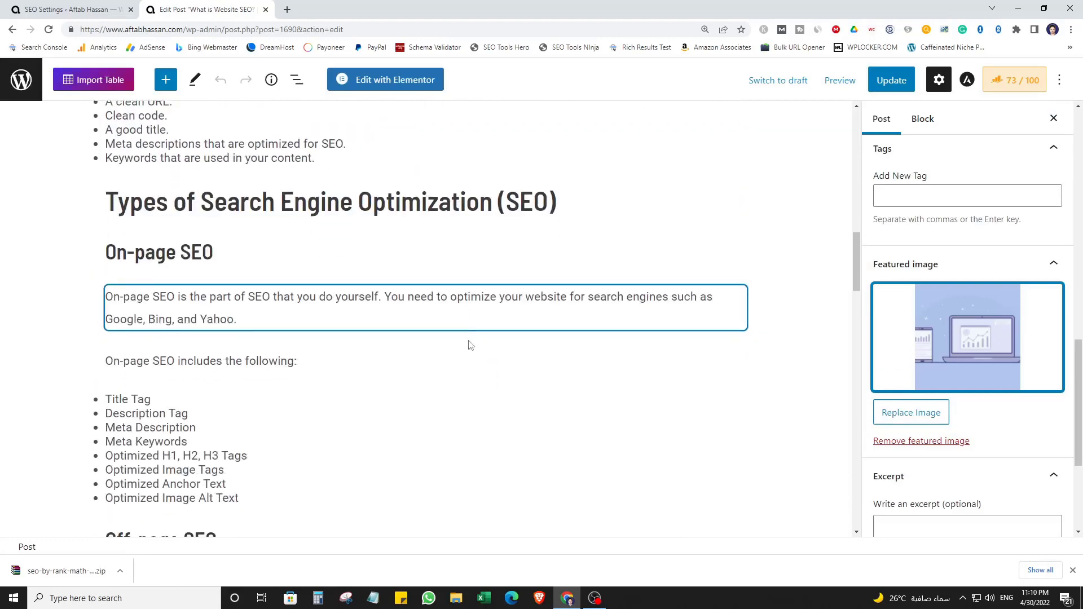
{"action": "scroll", "coordinate": [471, 346], "scroll_direction": "down", "scroll_amount": 1}
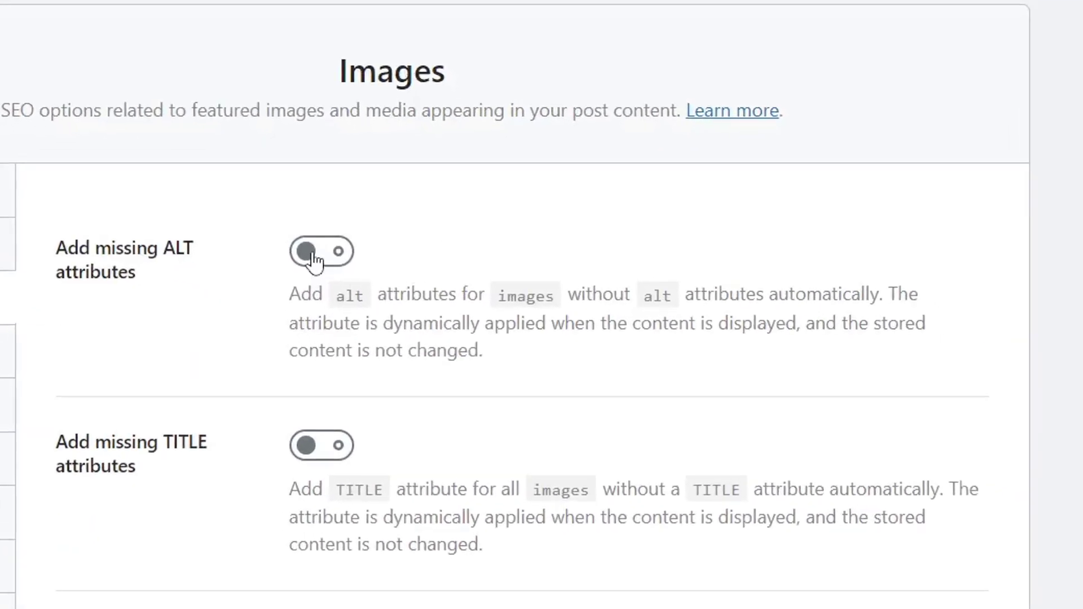
Turn on Add missing ALT attributes in the Images settings
{"action": "left_click", "coordinate": [314, 260]}
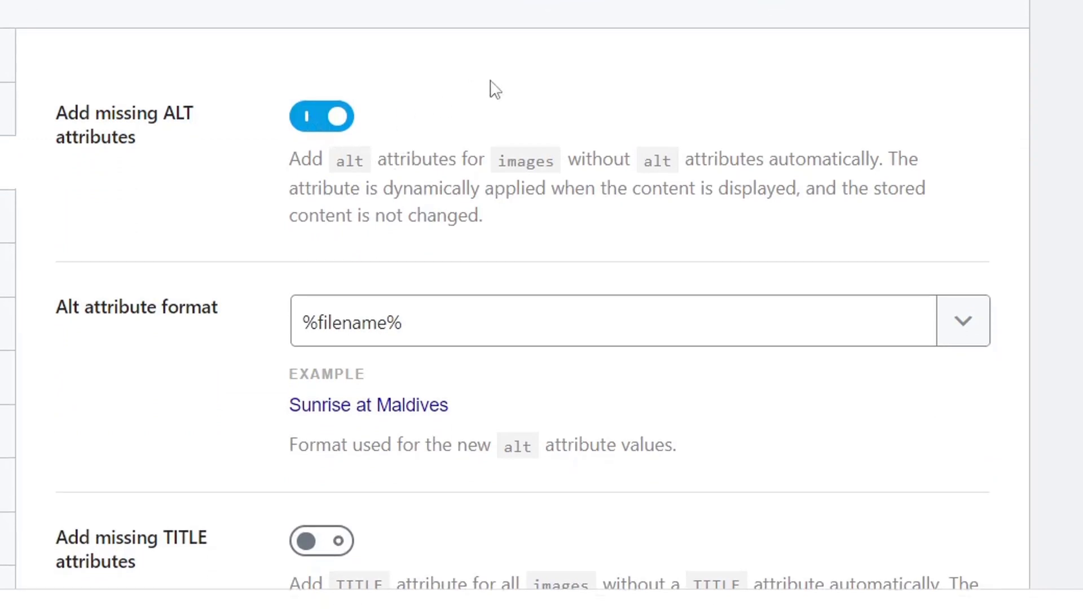
{"action": "scroll", "coordinate": [493, 88], "scroll_direction": "down", "scroll_amount": 2}
{"action": "scroll", "coordinate": [468, 98], "scroll_direction": "up", "scroll_amount": 1}
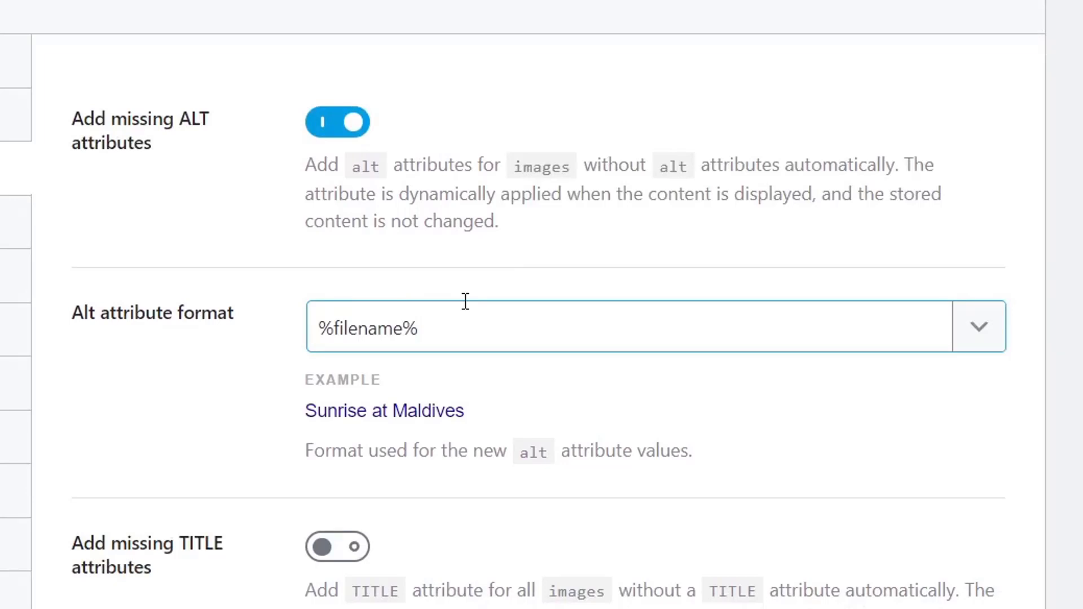
Set the Alt attribute format to the Focus Keyword variable %focuskw% only, removing %filename%
{"action": "left_click", "coordinate": [976, 333]}
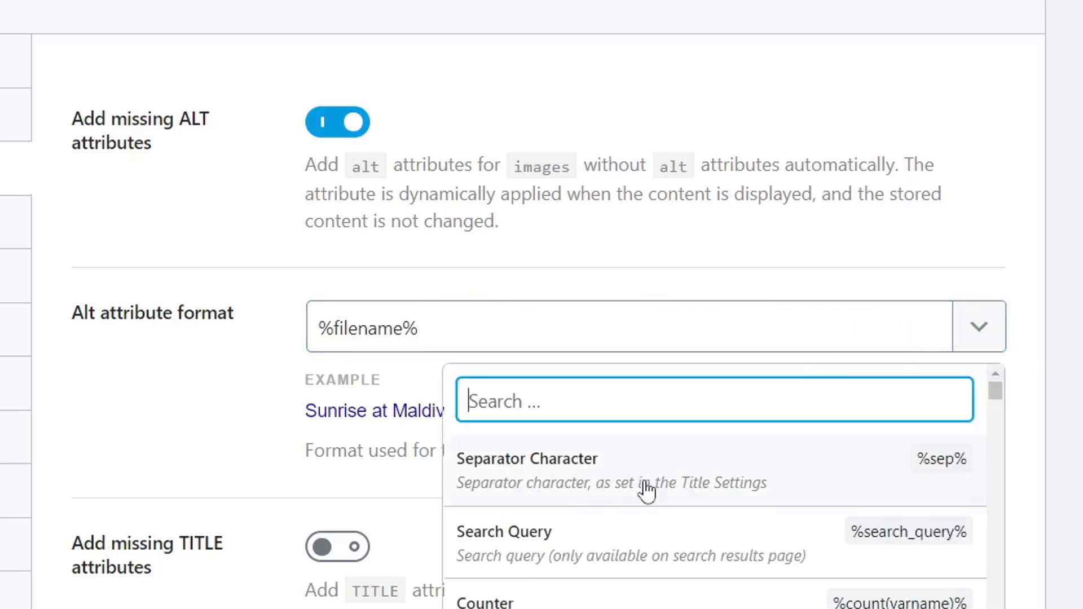
{"action": "scroll", "coordinate": [440, 418], "scroll_direction": "down", "scroll_amount": 2}
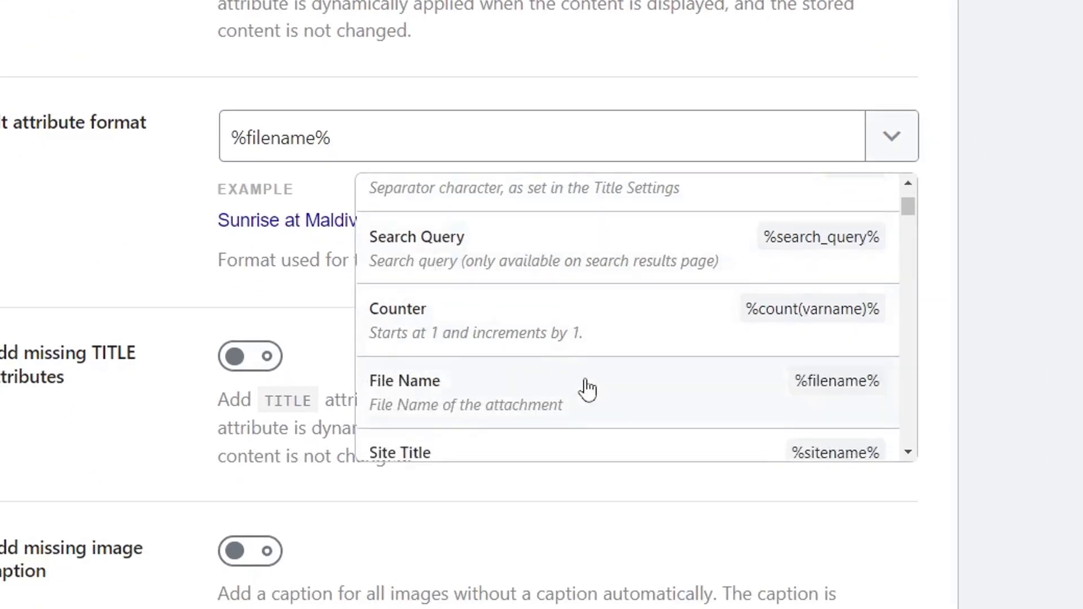
{"action": "scroll", "coordinate": [536, 344], "scroll_direction": "up", "scroll_amount": 2}
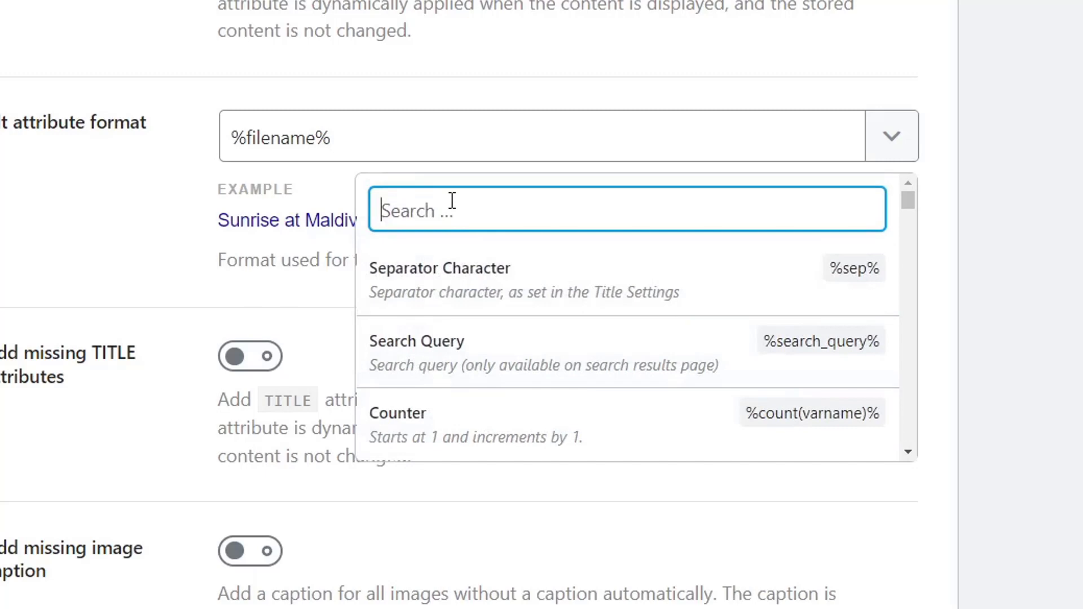
{"action": "type", "text": "FOCU"}
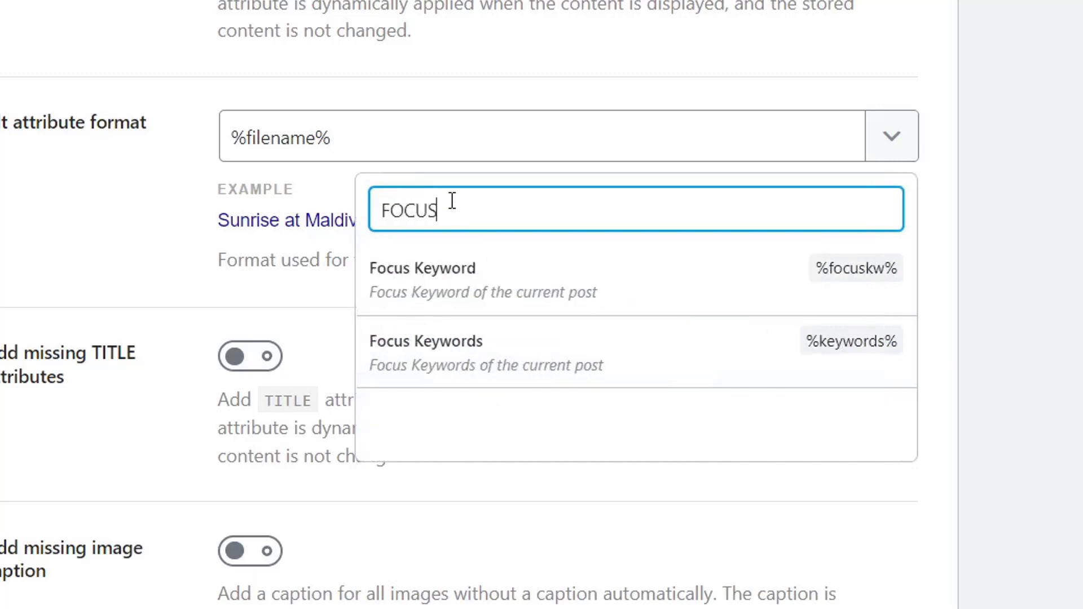
{"action": "type", "text": "S"}
{"action": "left_click", "coordinate": [485, 290]}
{"action": "left_click", "coordinate": [331, 141]}
{"action": "key", "text": "BackSpace"}
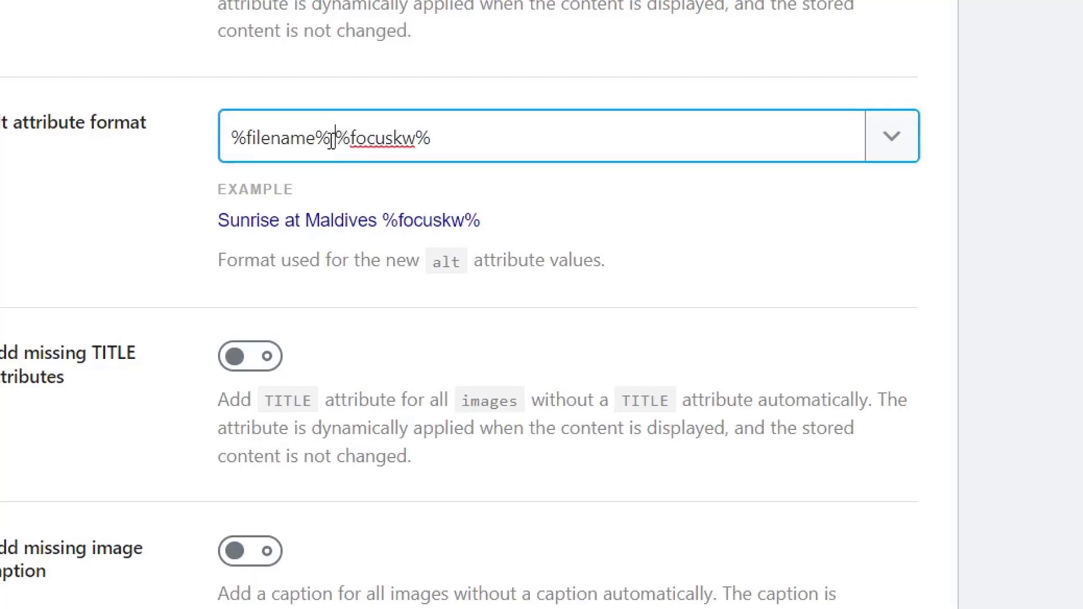
{"action": "left_click_drag", "start_coordinate": [338, 141], "coordinate": [205, 144]}
{"action": "key", "text": "BackSpace"}
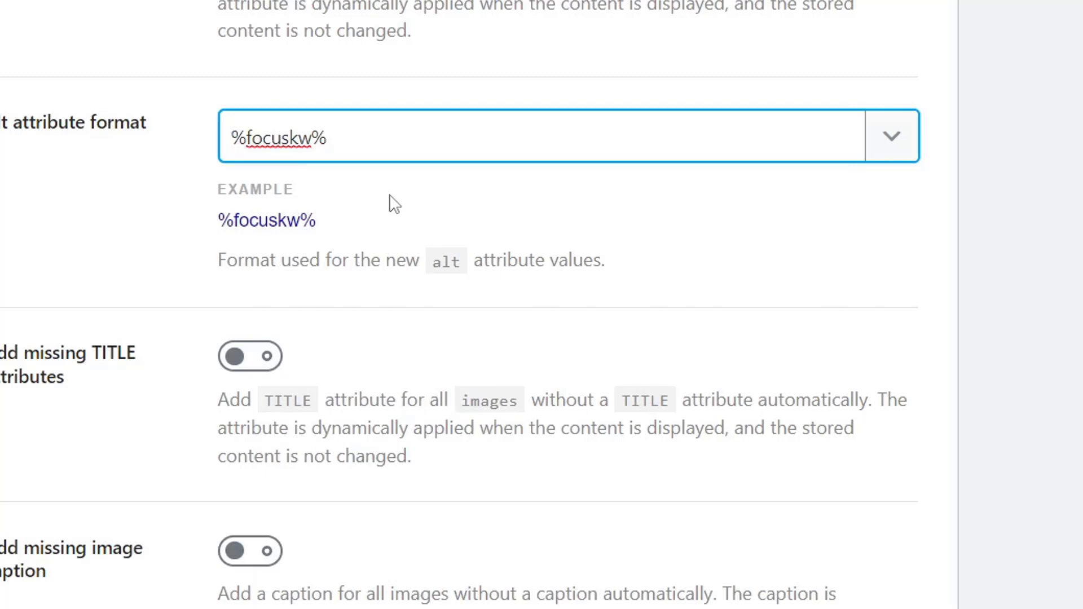
Turn on Add missing image caption in the Images settings
{"action": "scroll", "coordinate": [388, 195], "scroll_direction": "down", "scroll_amount": 2}
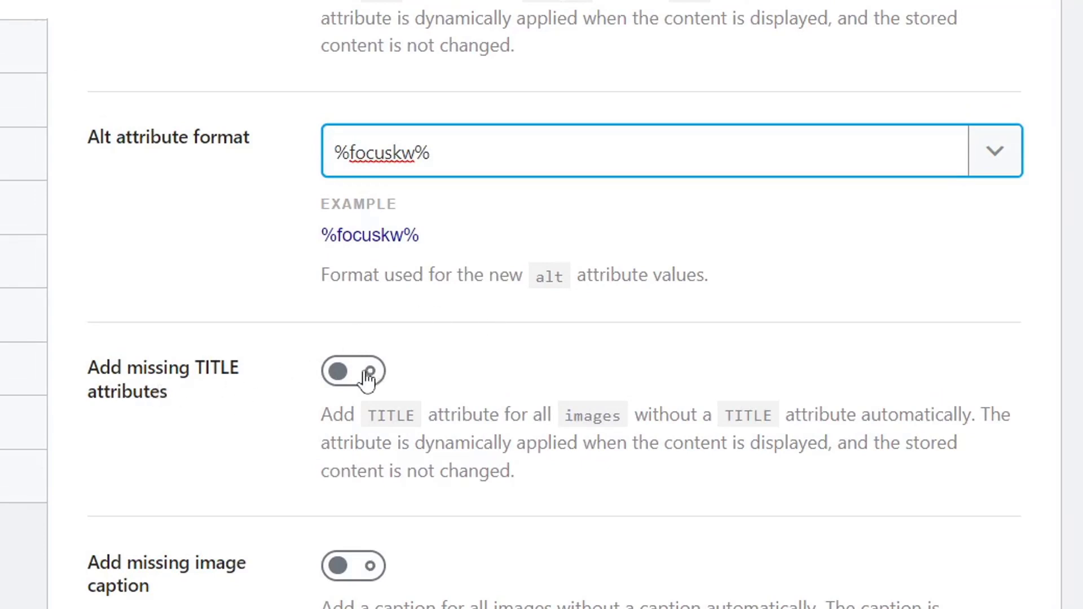
{"action": "scroll", "coordinate": [428, 373], "scroll_direction": "down", "scroll_amount": 5}
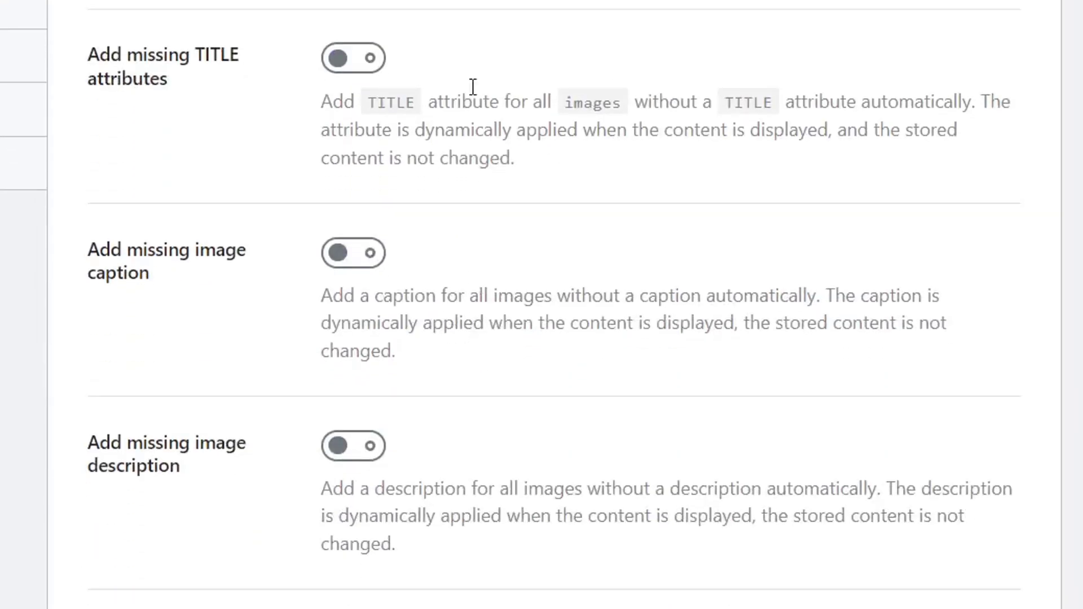
{"action": "scroll", "coordinate": [451, 54], "scroll_direction": "down", "scroll_amount": 2}
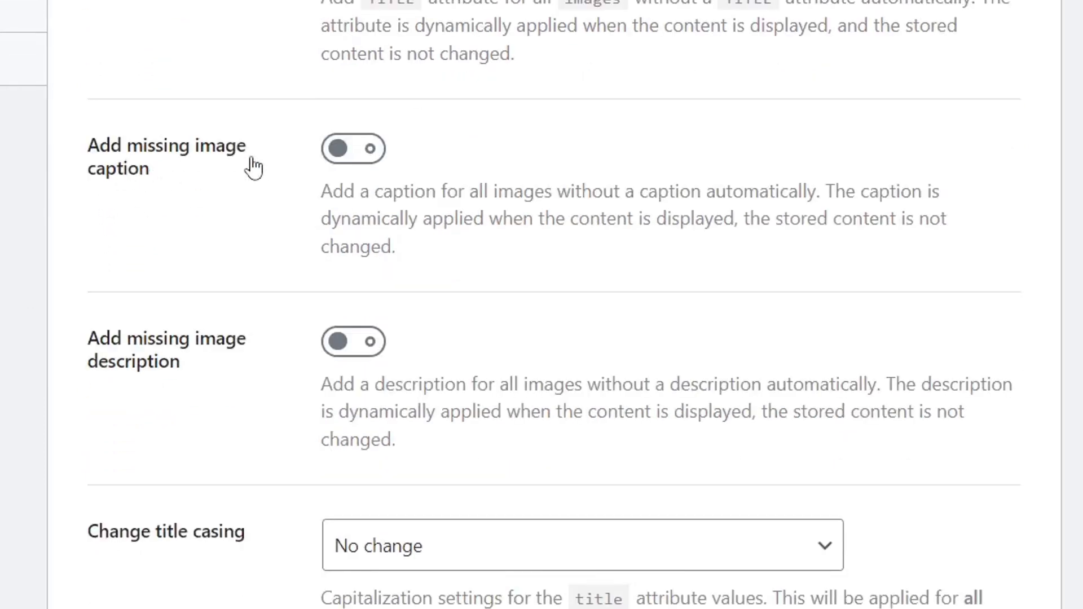
{"action": "left_click", "coordinate": [373, 151]}
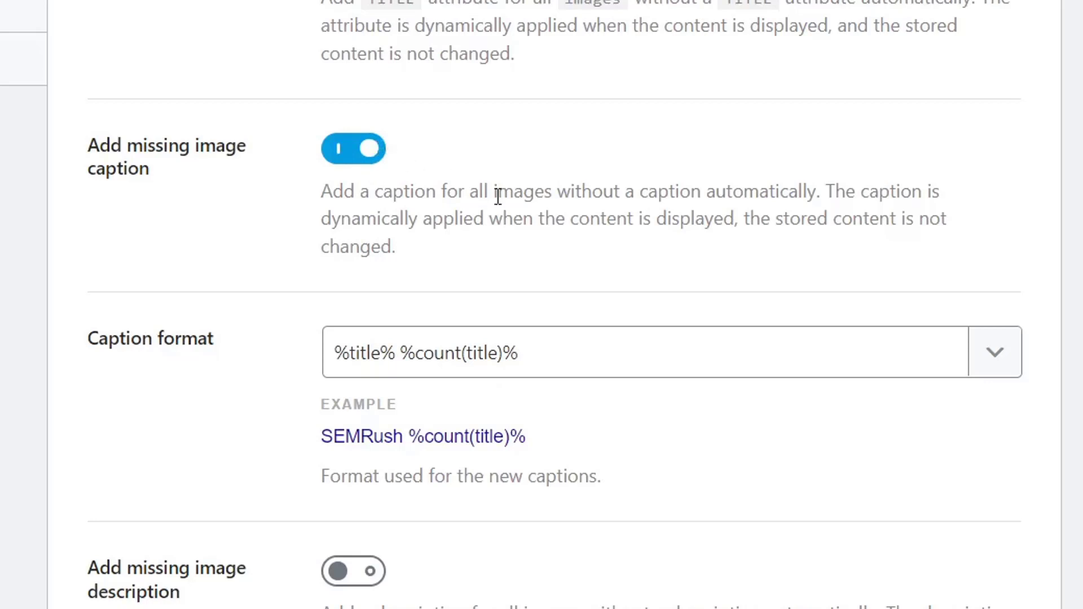
Add the Site Title variable %sitename% to the Caption format
{"action": "left_click", "coordinate": [991, 363]}
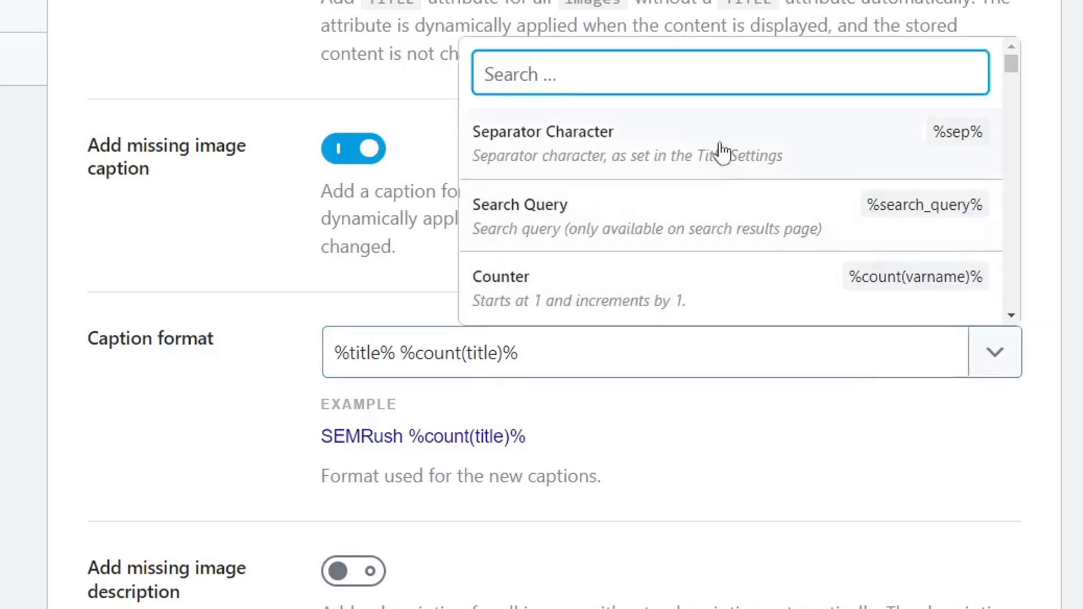
{"action": "scroll", "coordinate": [708, 224], "scroll_direction": "down", "scroll_amount": 2}
{"action": "scroll", "coordinate": [708, 222], "scroll_direction": "up", "scroll_amount": 2}
{"action": "scroll", "coordinate": [709, 208], "scroll_direction": "down", "scroll_amount": 3}
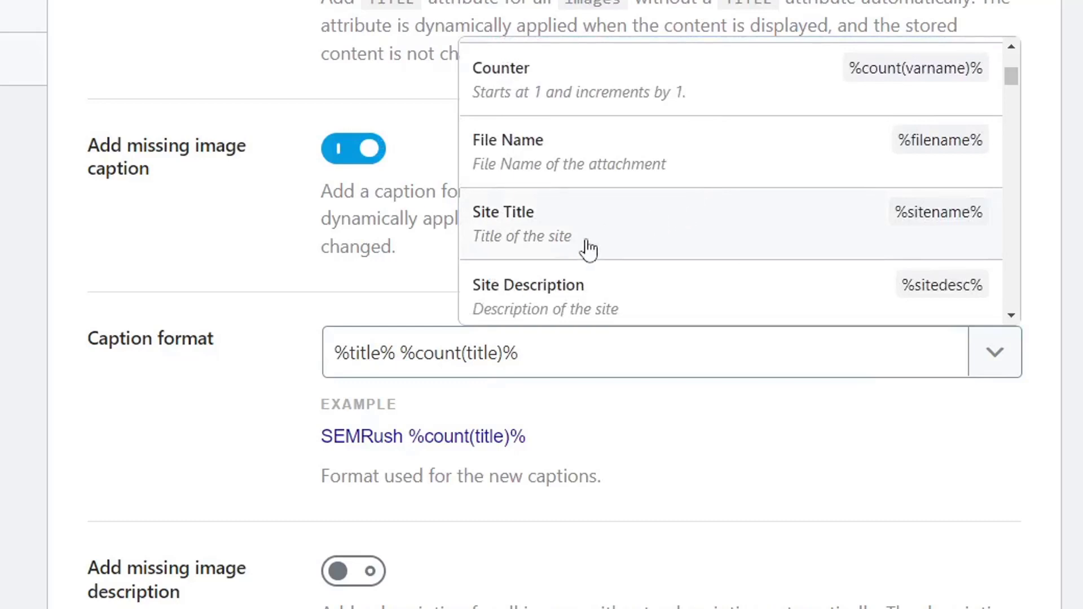
{"action": "left_click", "coordinate": [614, 222]}
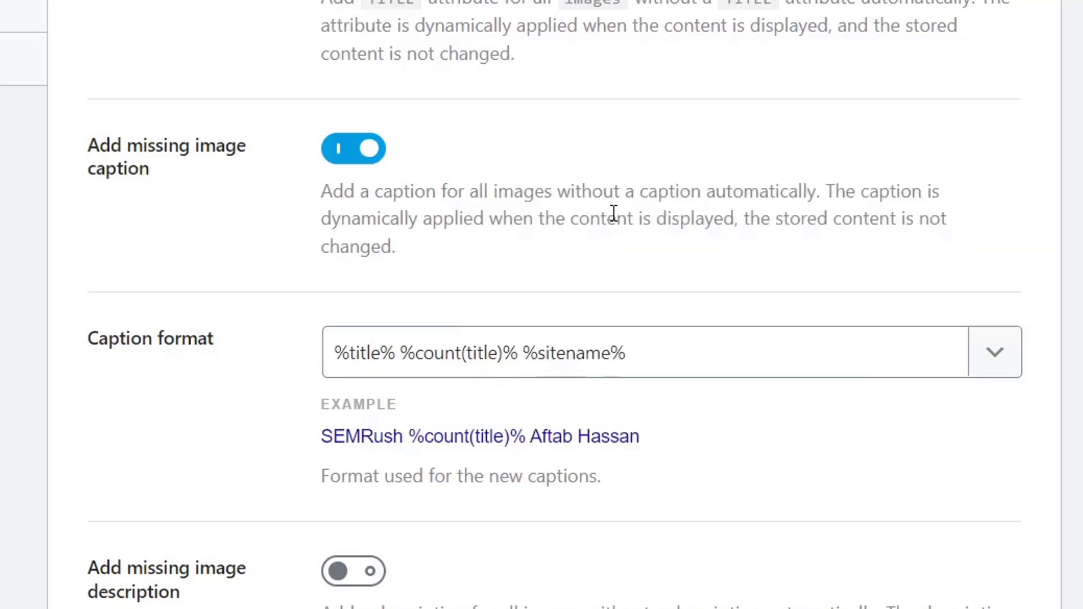
Shorten the Caption format to %title% by deleting the variables after it
{"action": "left_click", "coordinate": [517, 366]}
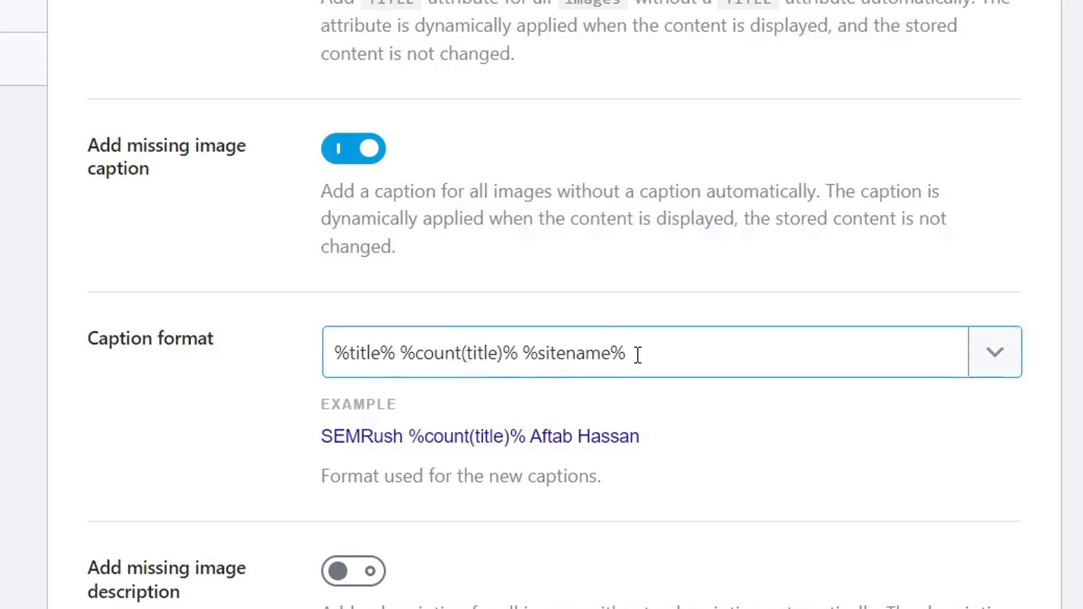
{"action": "left_click_drag", "start_coordinate": [670, 354], "coordinate": [396, 355]}
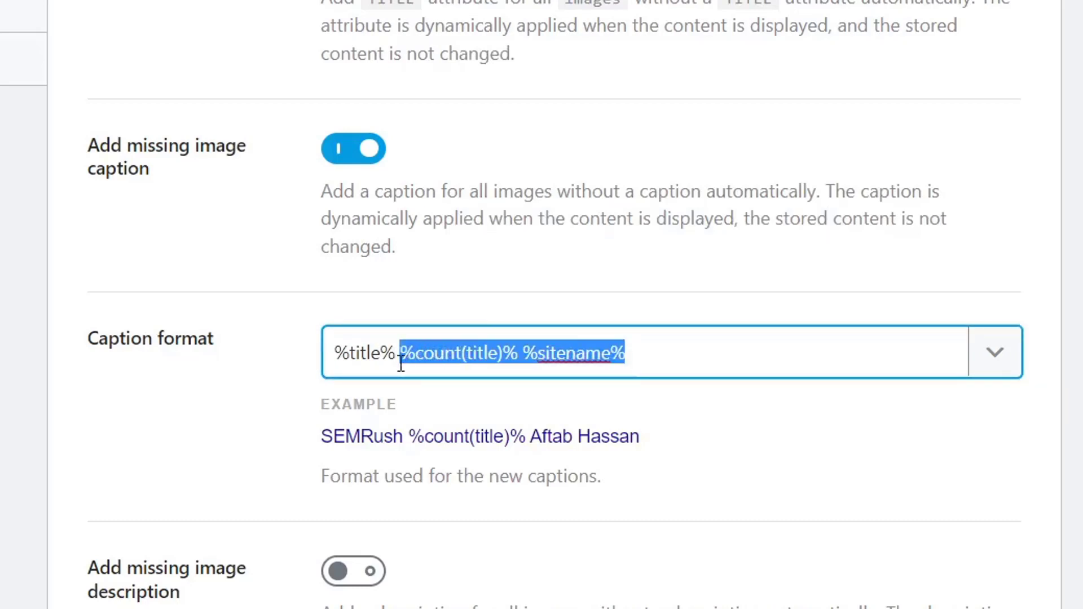
{"action": "key", "text": "BackSpace"}
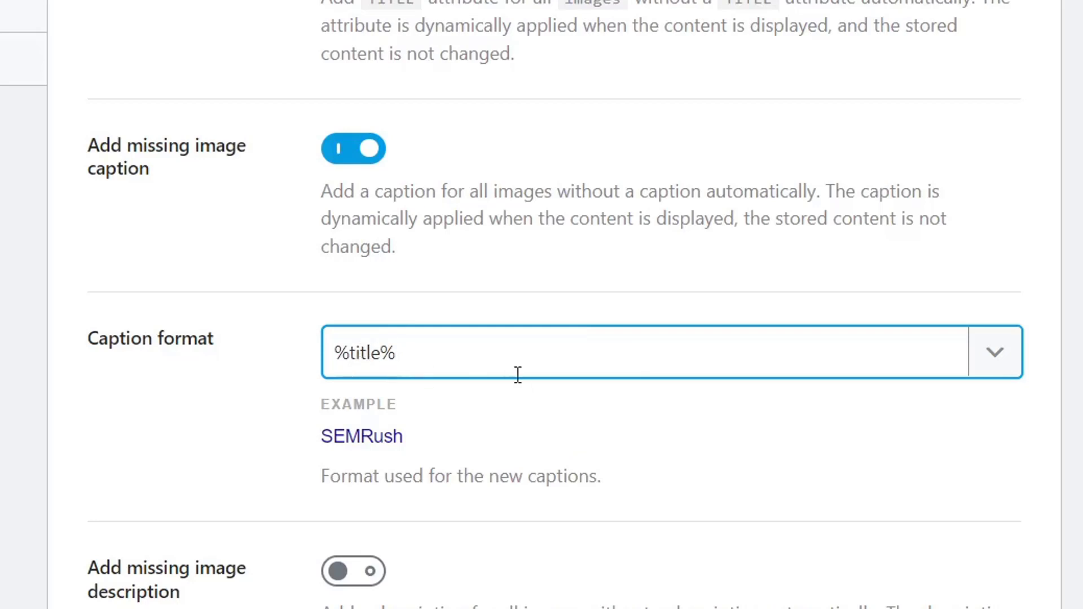
Turn on Add missing image description and reduce the Description format to %title% by removing %count(title)%
{"action": "scroll", "coordinate": [497, 405], "scroll_direction": "down", "scroll_amount": 5}
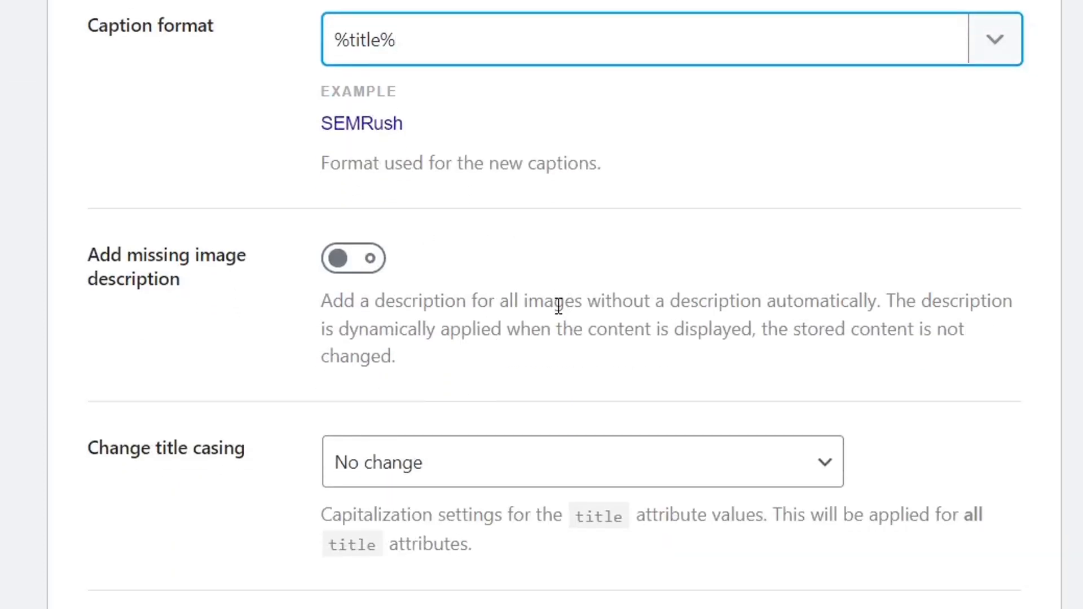
{"action": "left_click", "coordinate": [365, 258]}
{"action": "left_click", "coordinate": [643, 464]}
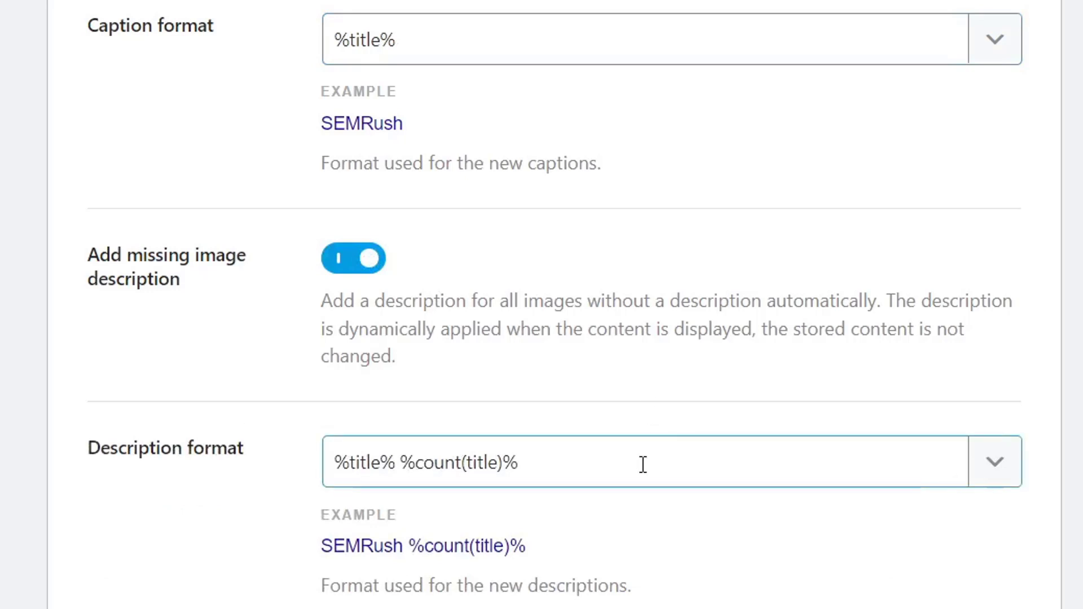
{"action": "left_click_drag", "start_coordinate": [556, 465], "coordinate": [402, 465]}
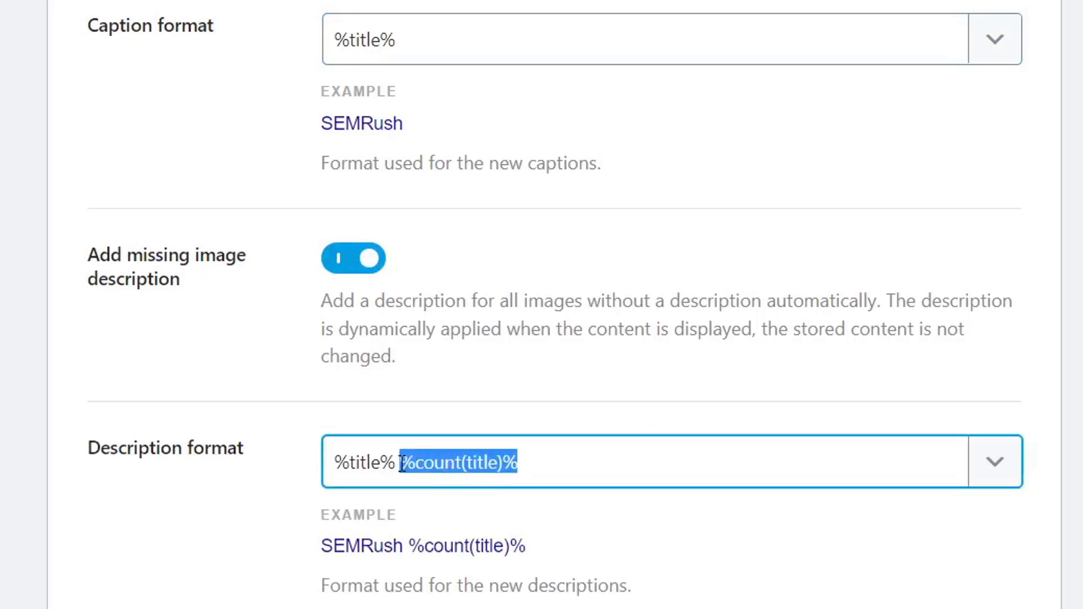
{"action": "key", "text": "BackSpace"}
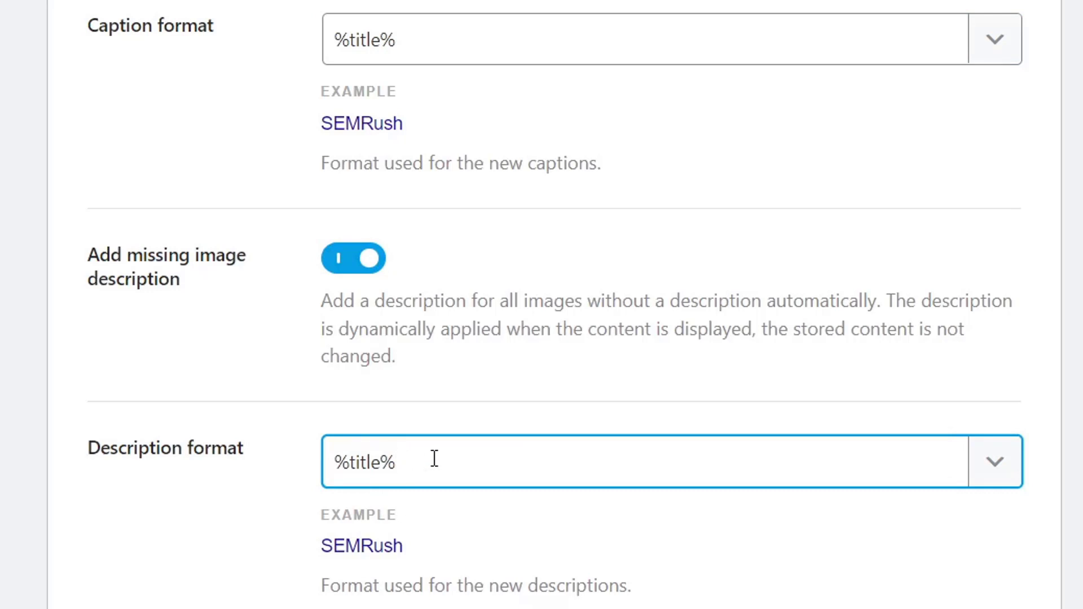
Review the remaining Images settings for attribute casing, avatar ALT attributes and text replacements
{"action": "scroll", "coordinate": [670, 408], "scroll_direction": "down", "scroll_amount": 5}
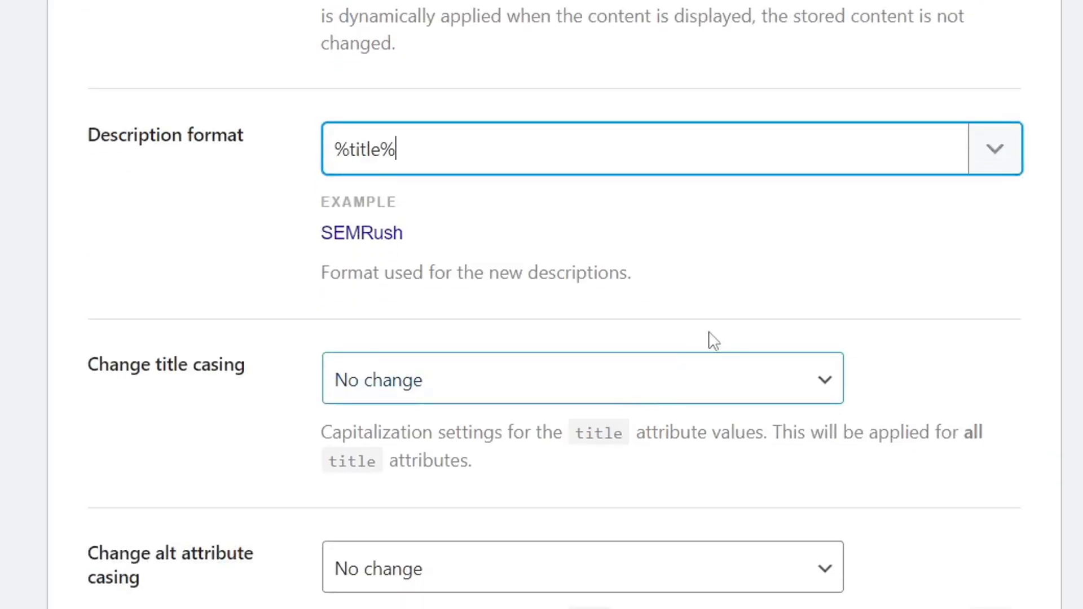
{"action": "scroll", "coordinate": [711, 338], "scroll_direction": "down", "scroll_amount": 5}
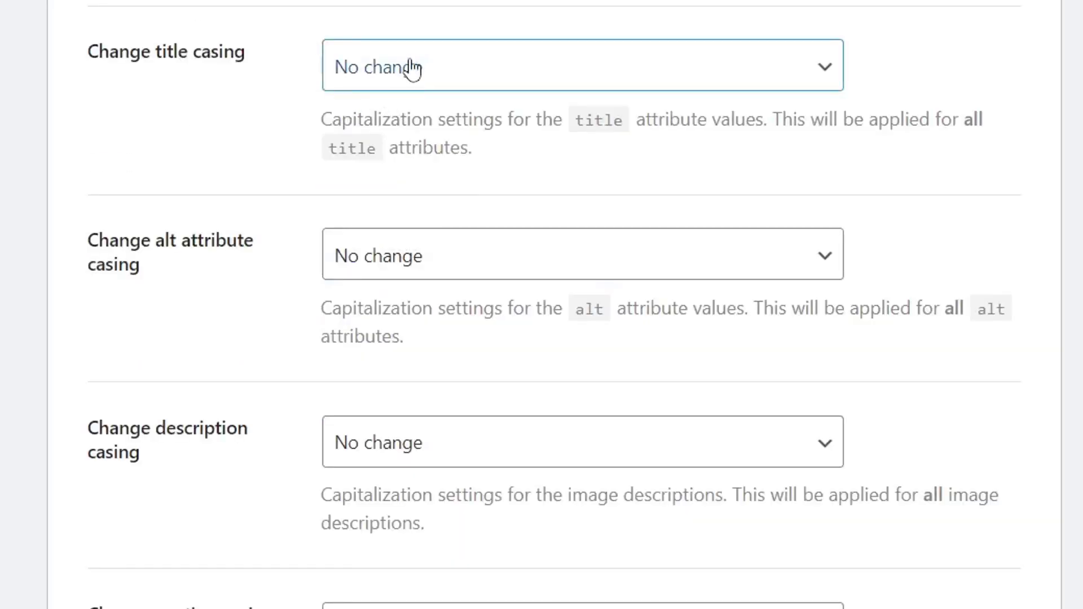
{"action": "scroll", "coordinate": [423, 85], "scroll_direction": "down", "scroll_amount": 8}
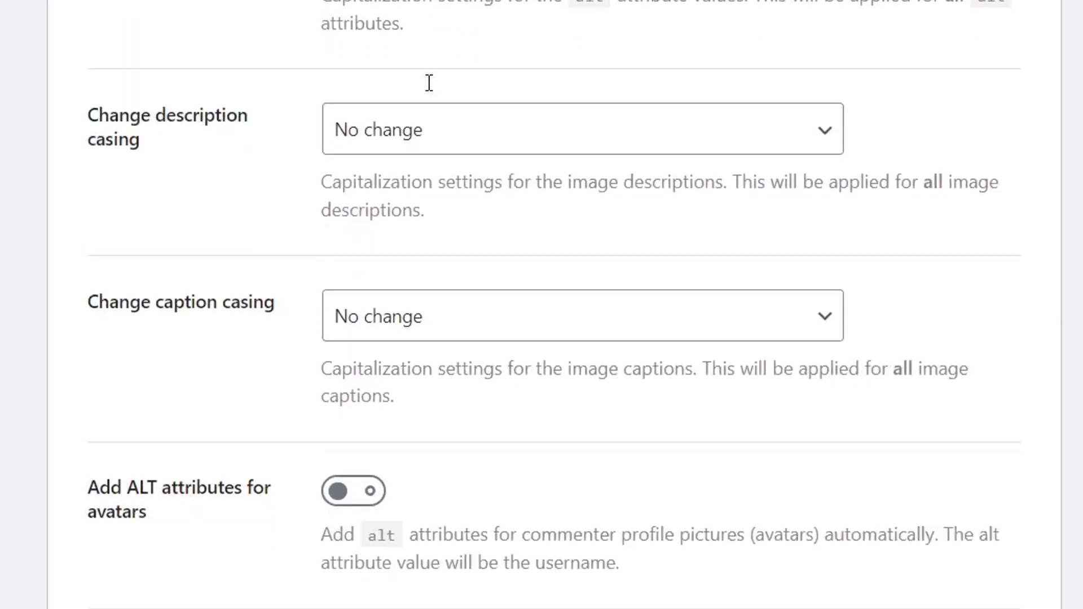
{"action": "scroll", "coordinate": [467, 285], "scroll_direction": "down", "scroll_amount": 5}
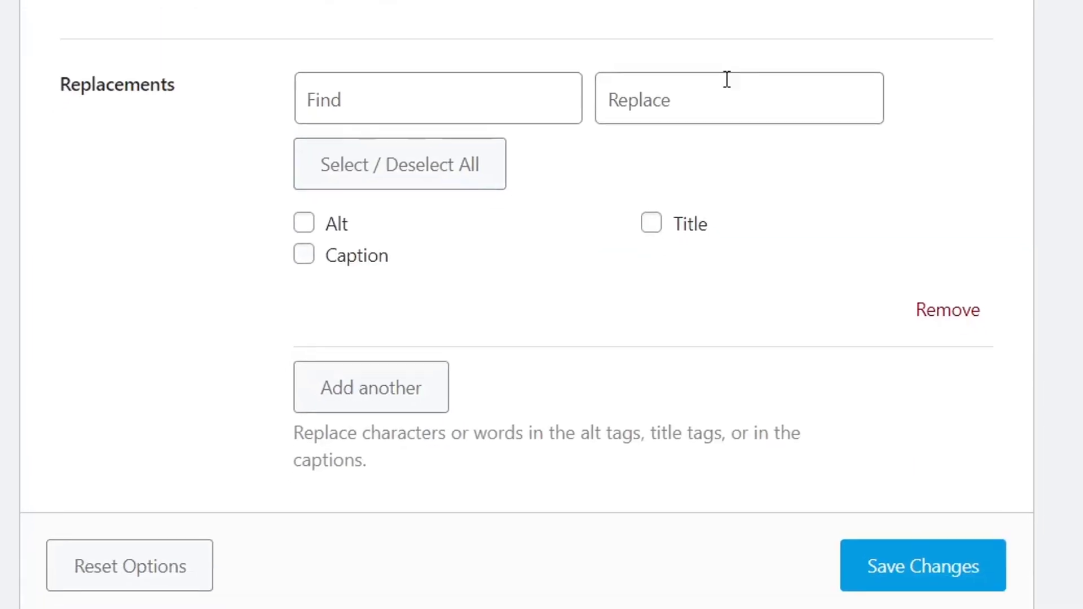
{"action": "scroll", "coordinate": [414, 172], "scroll_direction": "up", "scroll_amount": 10}
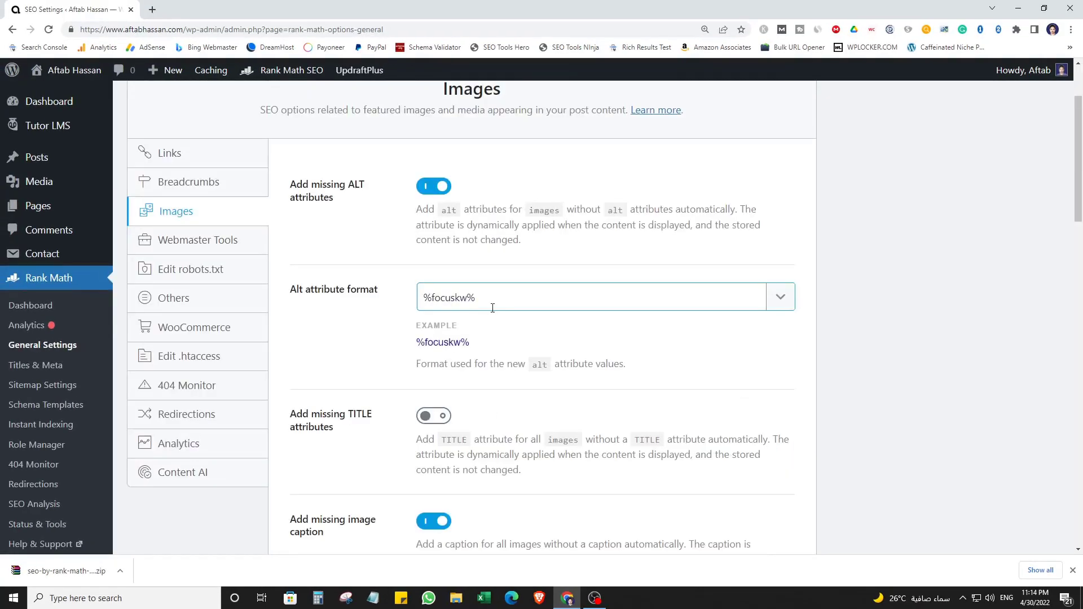
{"action": "scroll", "coordinate": [492, 307], "scroll_direction": "up", "scroll_amount": 2}
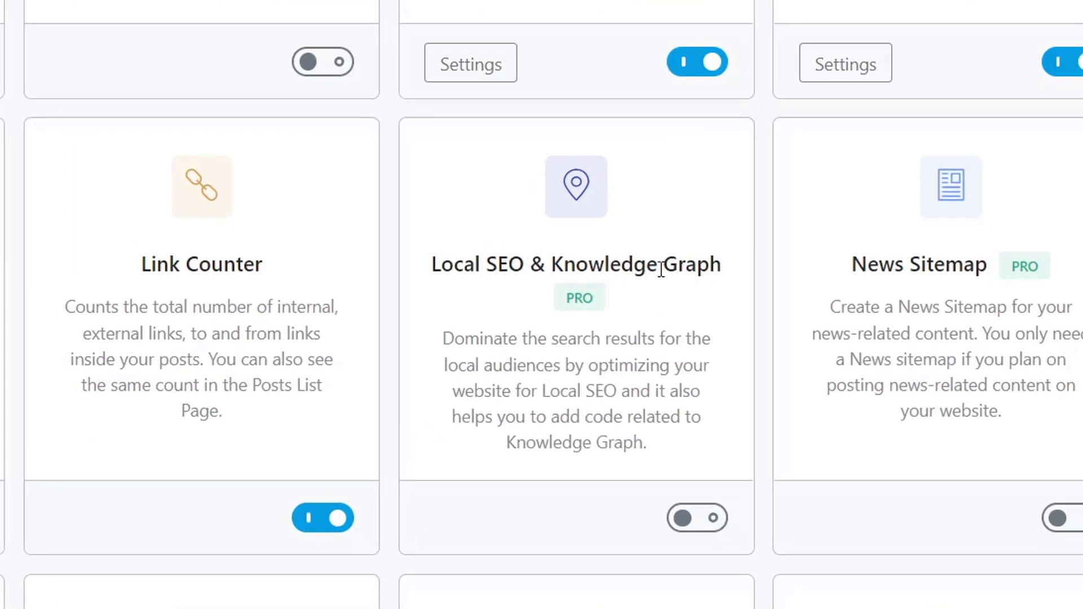
Enable the Local SEO & Knowledge Graph module and open its settings
{"action": "left_click", "coordinate": [710, 529]}
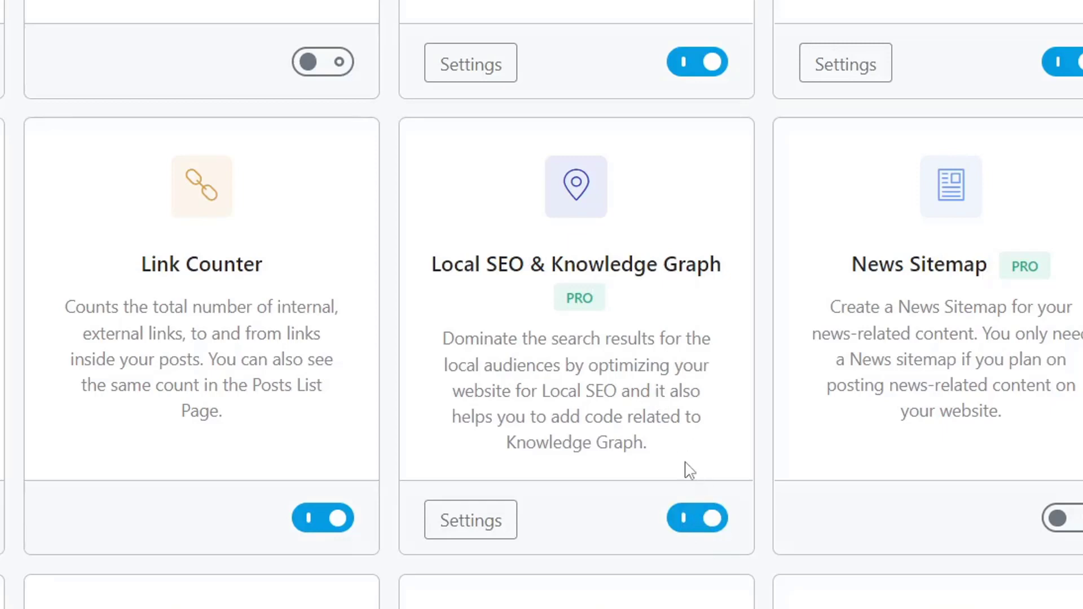
{"action": "left_click", "coordinate": [480, 531]}
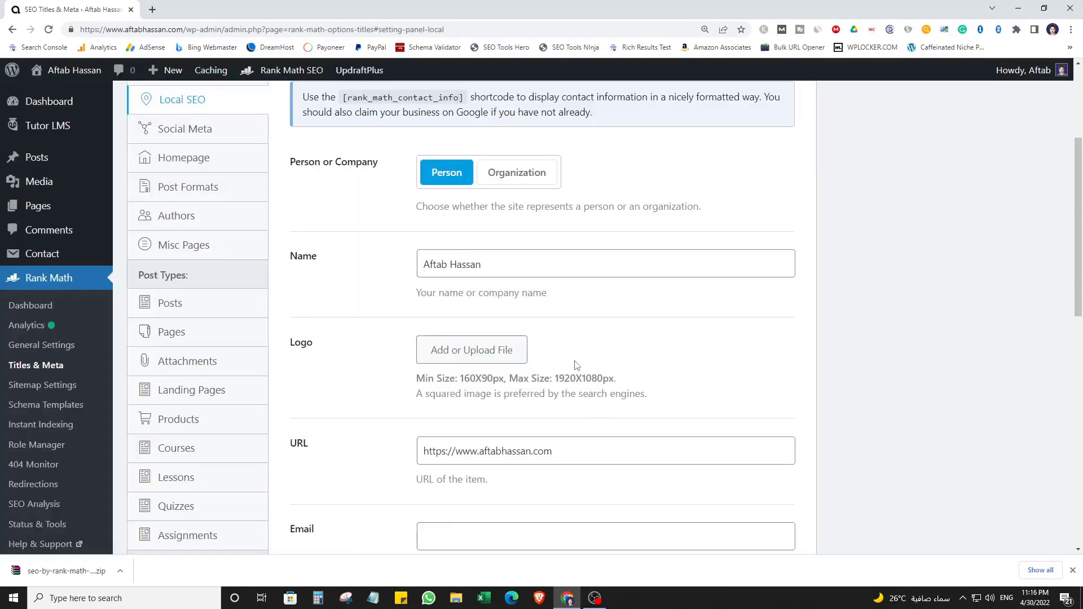
Switch Person or Company to Organization, examine the business type, opening hours, phone and map fields, and return it to Person
{"action": "scroll", "coordinate": [618, 312], "scroll_direction": "up", "scroll_amount": 2}
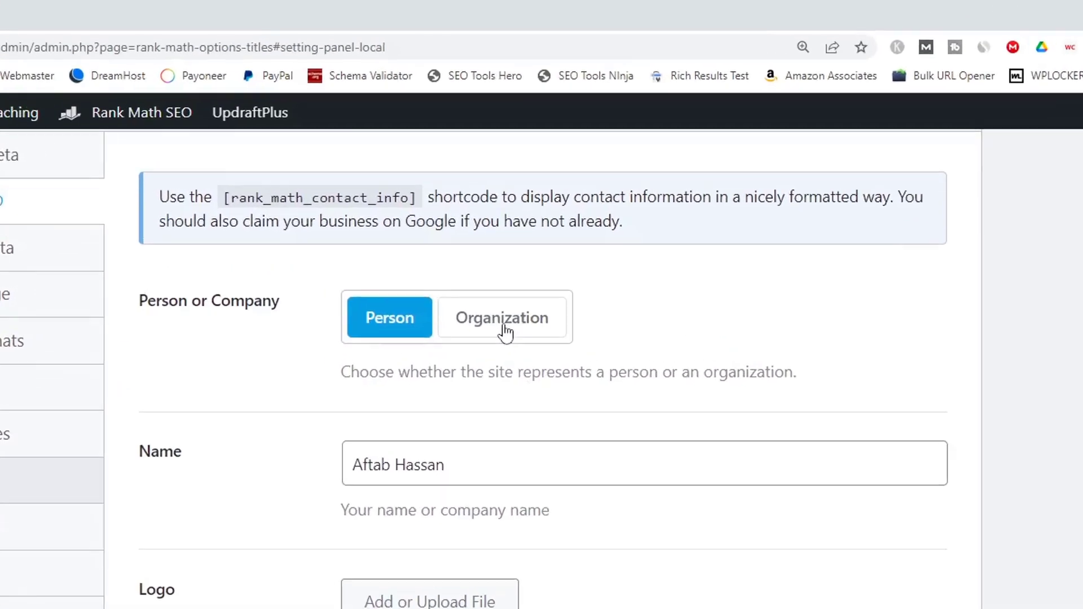
{"action": "left_click", "coordinate": [518, 206]}
{"action": "scroll", "coordinate": [504, 361], "scroll_direction": "down", "scroll_amount": 3}
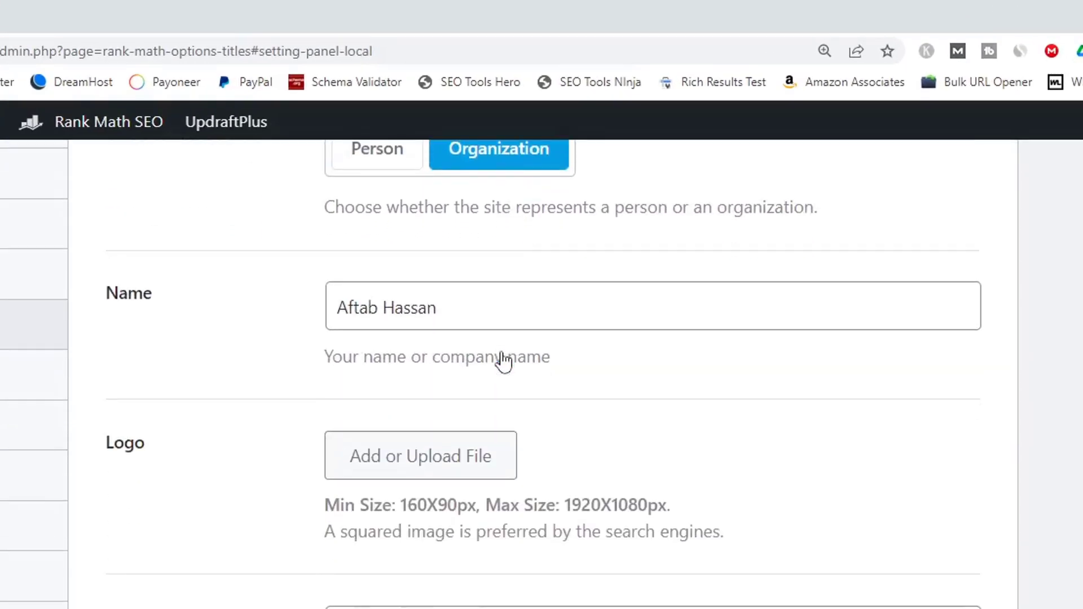
{"action": "scroll", "coordinate": [814, 423], "scroll_direction": "down", "scroll_amount": 6}
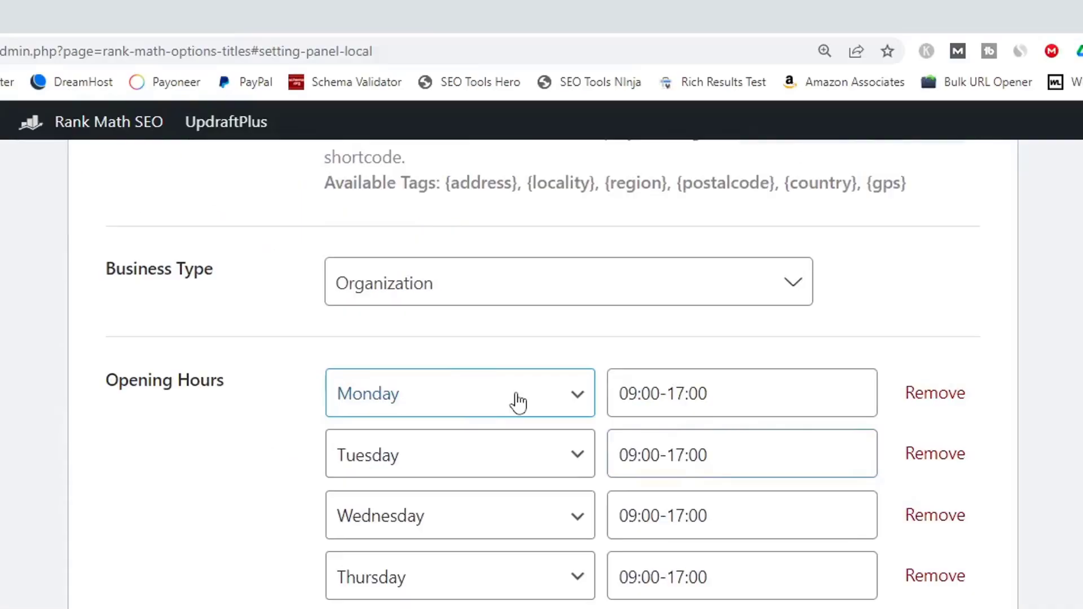
{"action": "scroll", "coordinate": [628, 404], "scroll_direction": "down", "scroll_amount": 5}
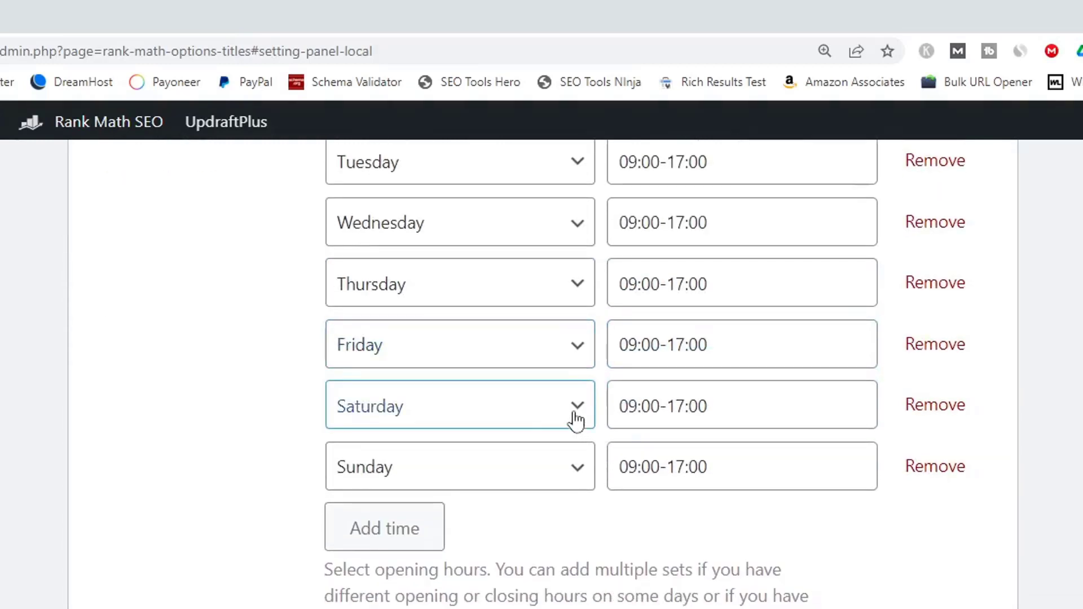
{"action": "scroll", "coordinate": [414, 405], "scroll_direction": "down", "scroll_amount": 8}
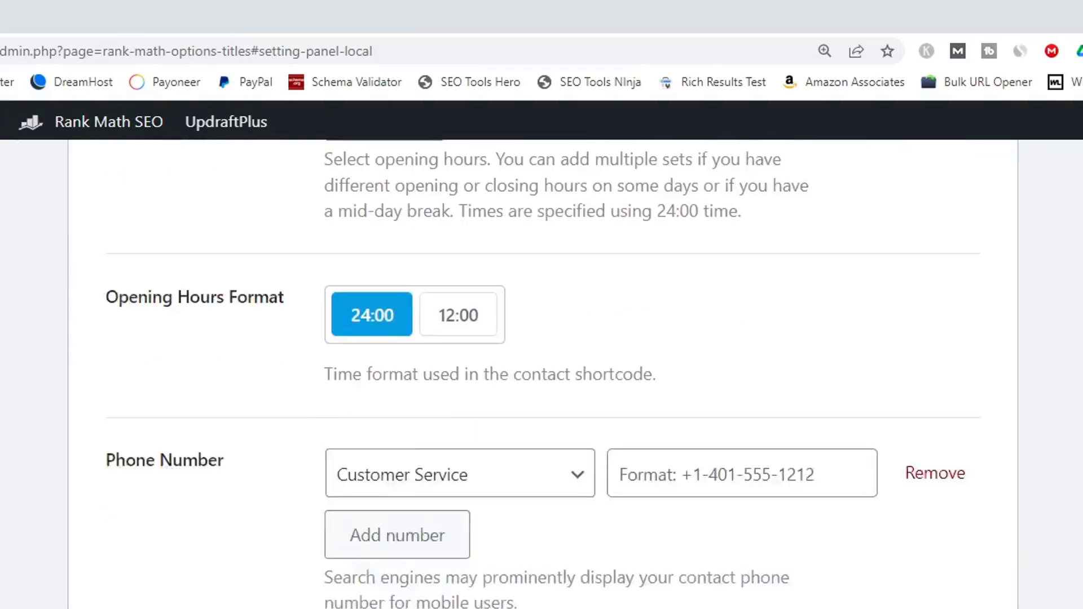
{"action": "scroll", "coordinate": [425, 366], "scroll_direction": "down", "scroll_amount": 3}
{"action": "left_click", "coordinate": [385, 408]}
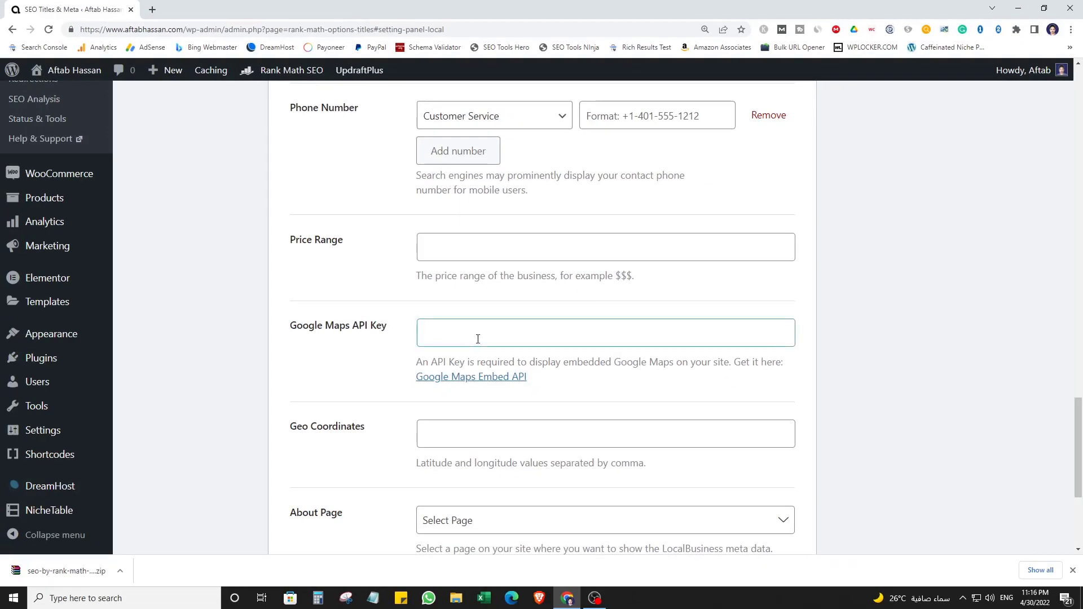
{"action": "scroll", "coordinate": [466, 339], "scroll_direction": "down", "scroll_amount": 4}
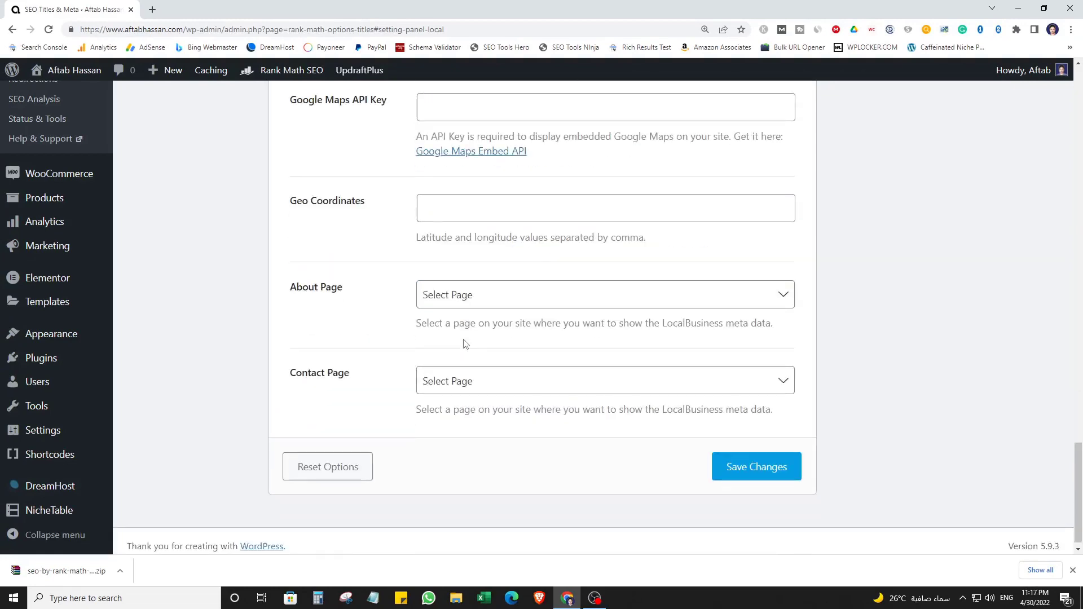
{"action": "scroll", "coordinate": [502, 378], "scroll_direction": "up", "scroll_amount": 20}
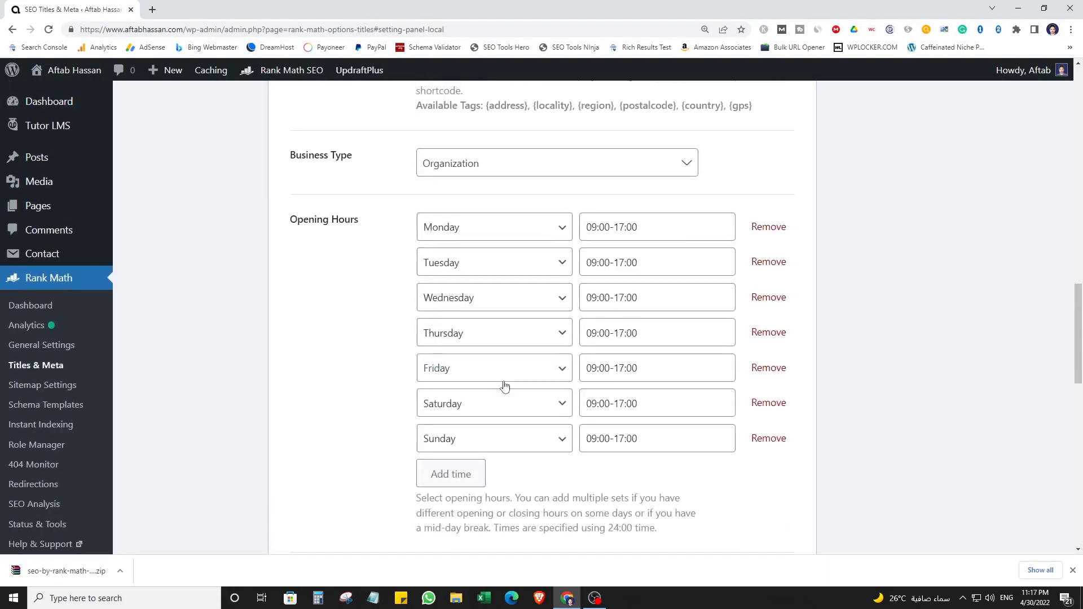
{"action": "scroll", "coordinate": [505, 386], "scroll_direction": "up", "scroll_amount": 6}
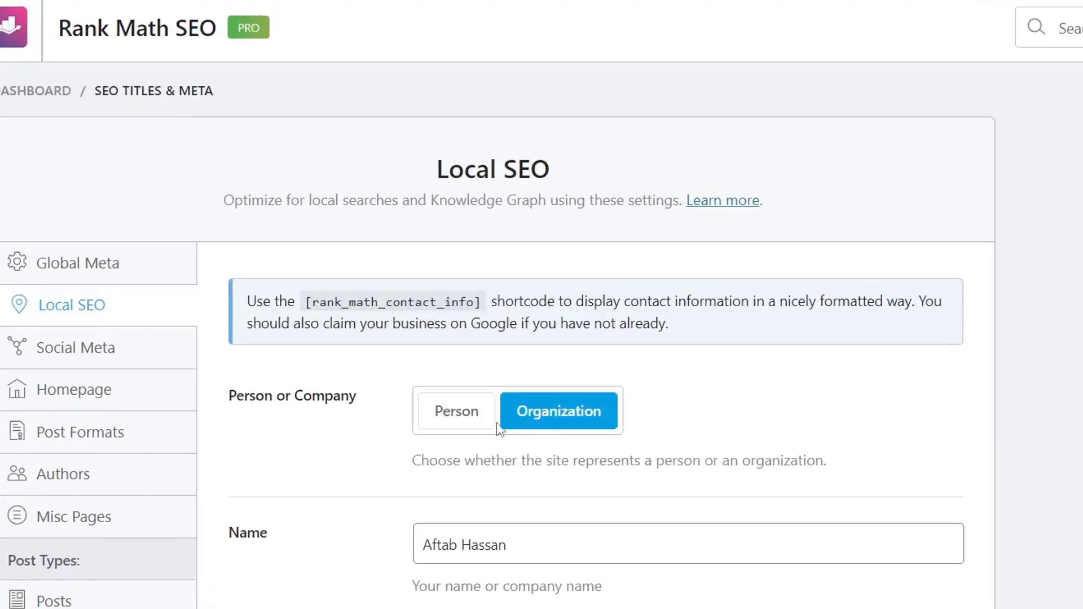
{"action": "left_click", "coordinate": [446, 357]}
Assign the About page as the About Page and the Contact page as the Contact Page for the LocalBusiness meta data
{"action": "scroll", "coordinate": [561, 359], "scroll_direction": "down", "scroll_amount": 12}
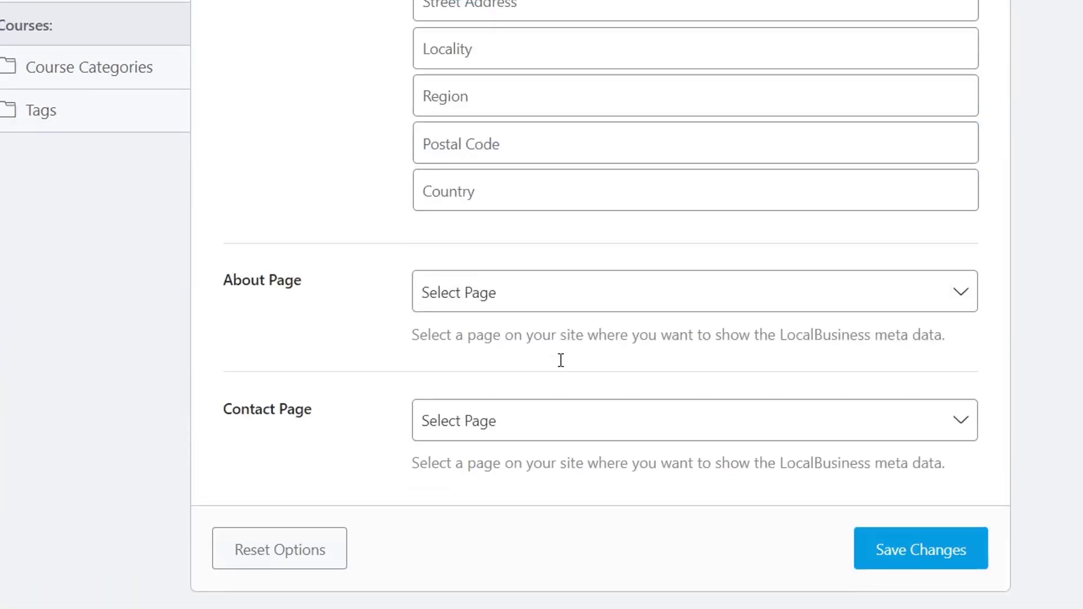
{"action": "left_click", "coordinate": [541, 300]}
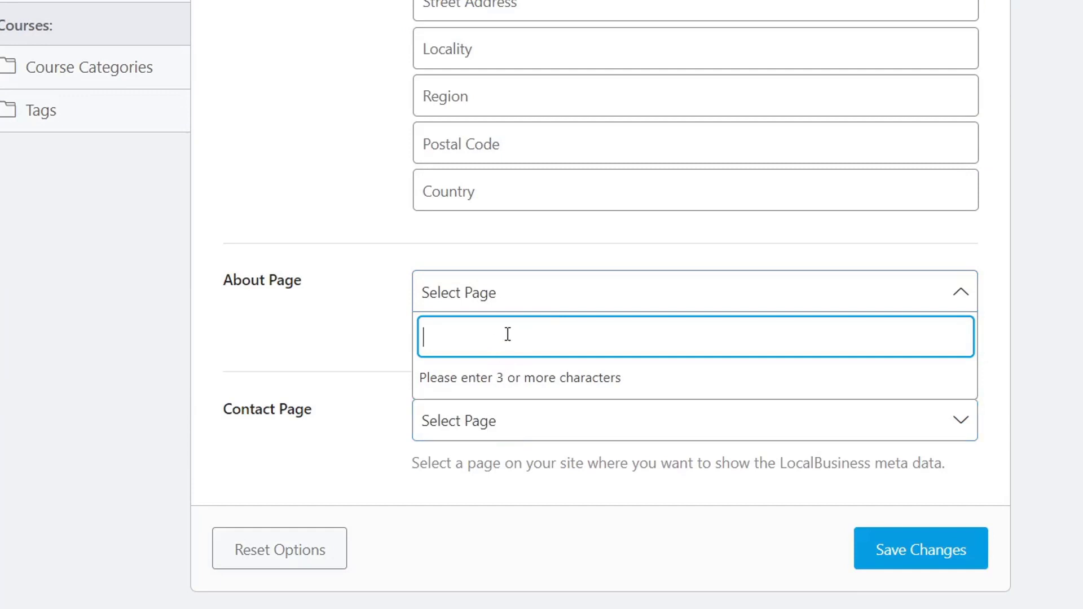
{"action": "type", "text": "about"}
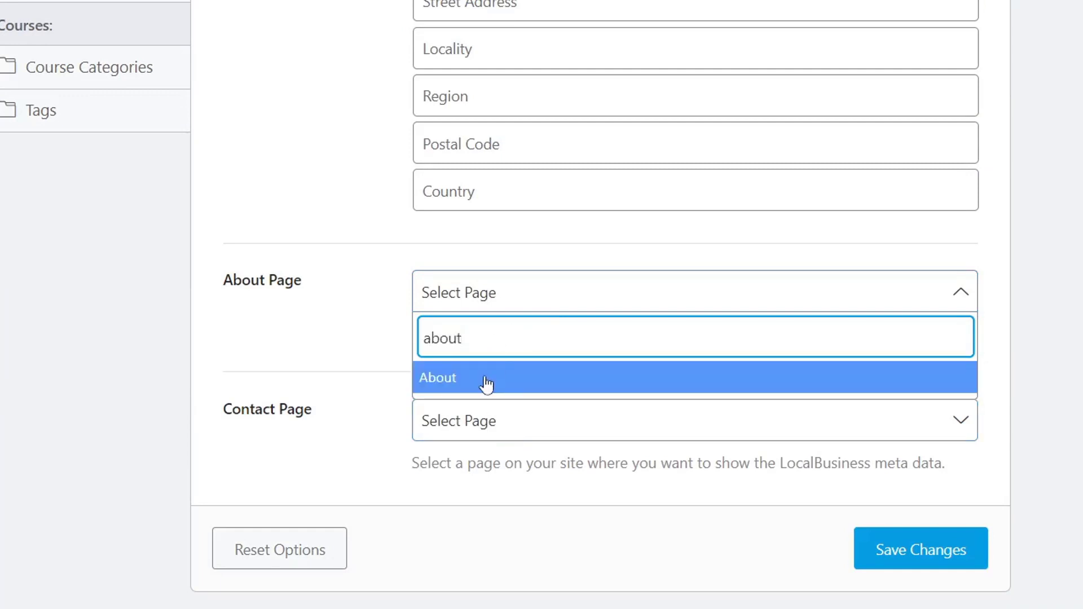
{"action": "left_click", "coordinate": [484, 383]}
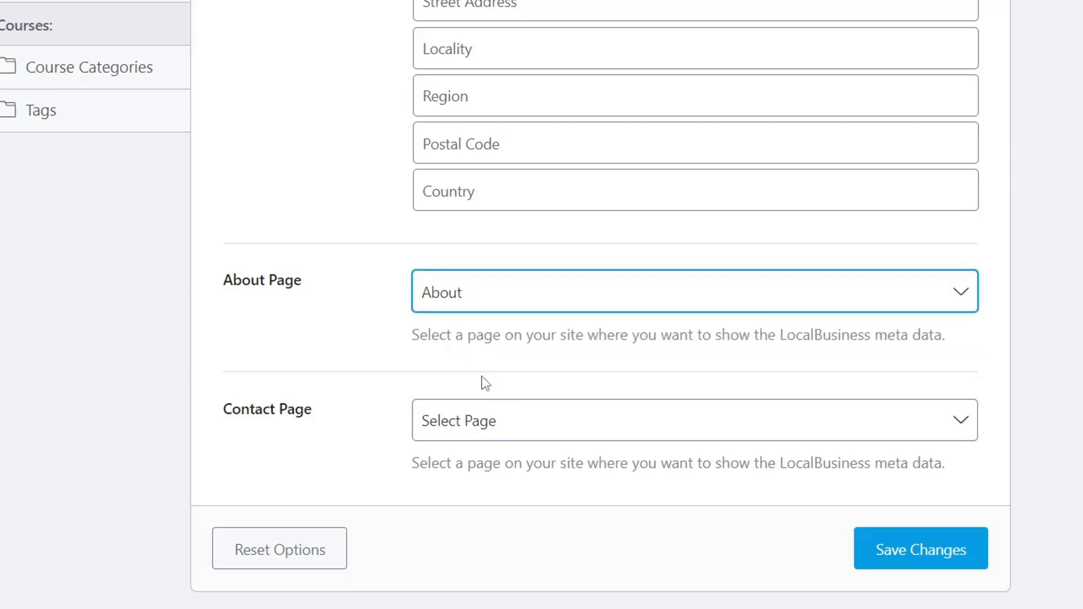
{"action": "left_click", "coordinate": [538, 437]}
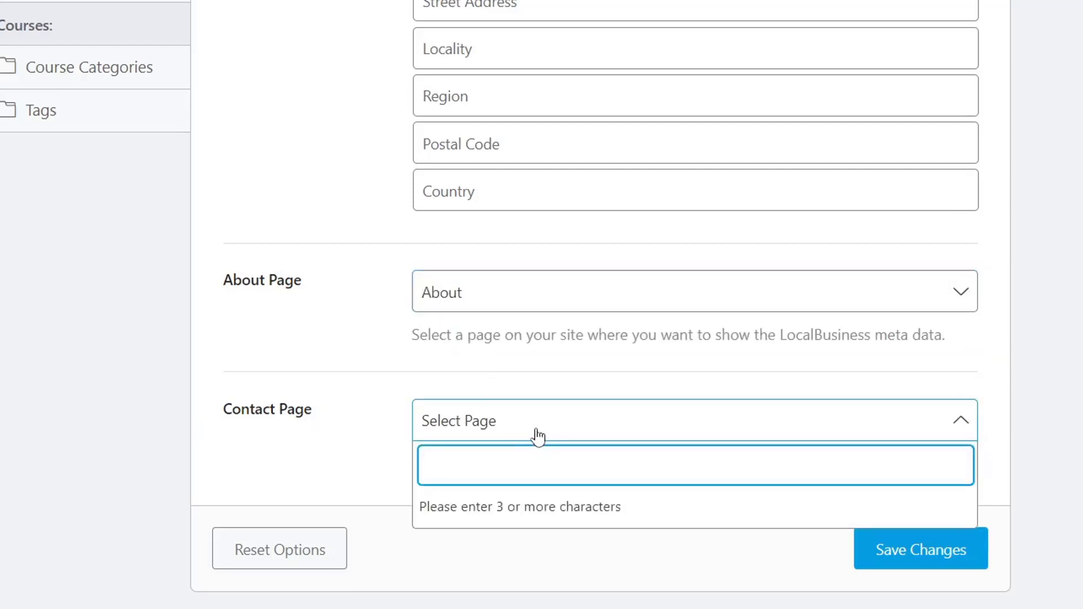
{"action": "type", "text": "contact"}
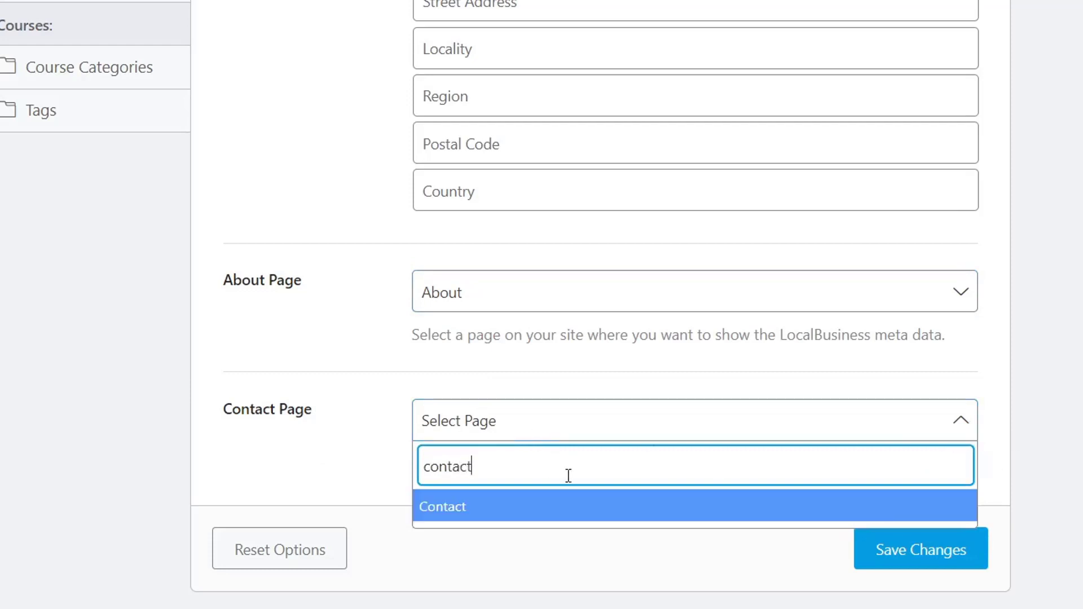
{"action": "left_click", "coordinate": [522, 506]}
Fill in the site's contact e-mail address in the Local SEO settings
{"action": "scroll", "coordinate": [454, 464], "scroll_direction": "up", "scroll_amount": 5}
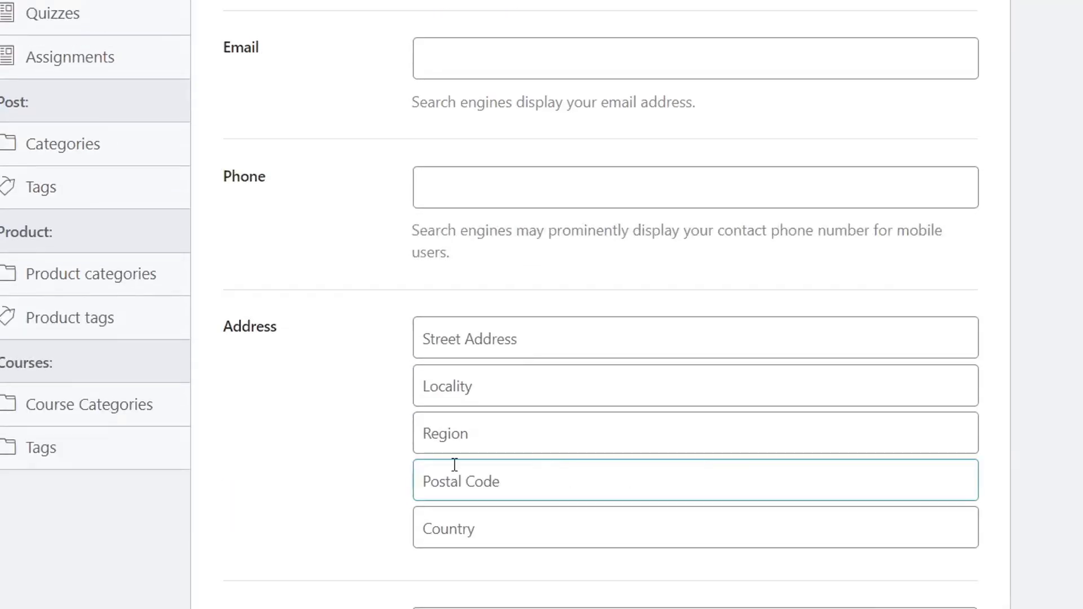
{"action": "left_click", "coordinate": [503, 339]}
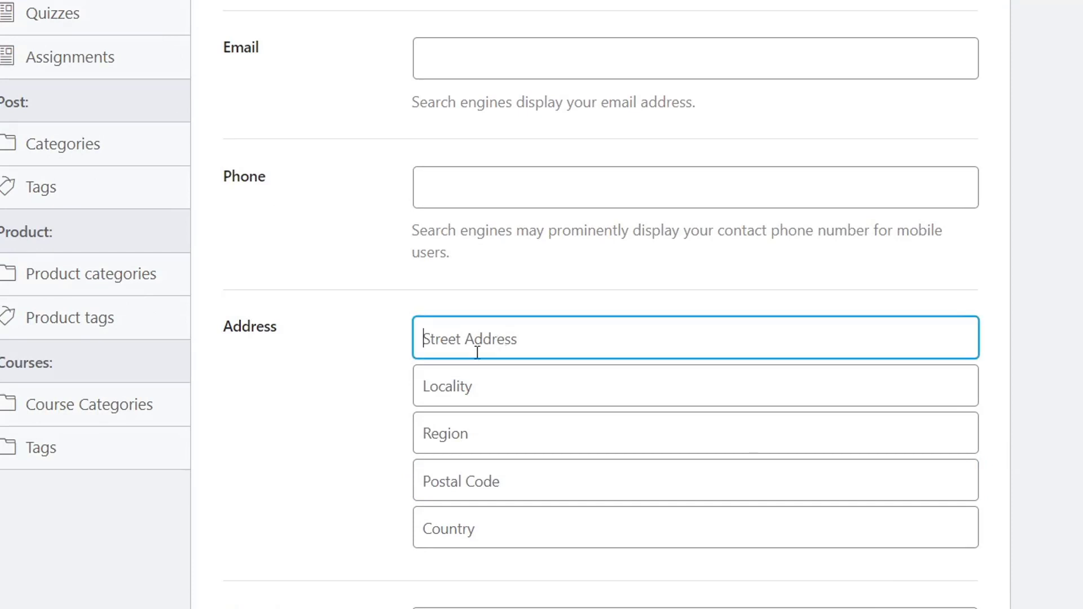
{"action": "scroll", "coordinate": [714, 373], "scroll_direction": "up", "scroll_amount": 4}
{"action": "left_click", "coordinate": [465, 388]}
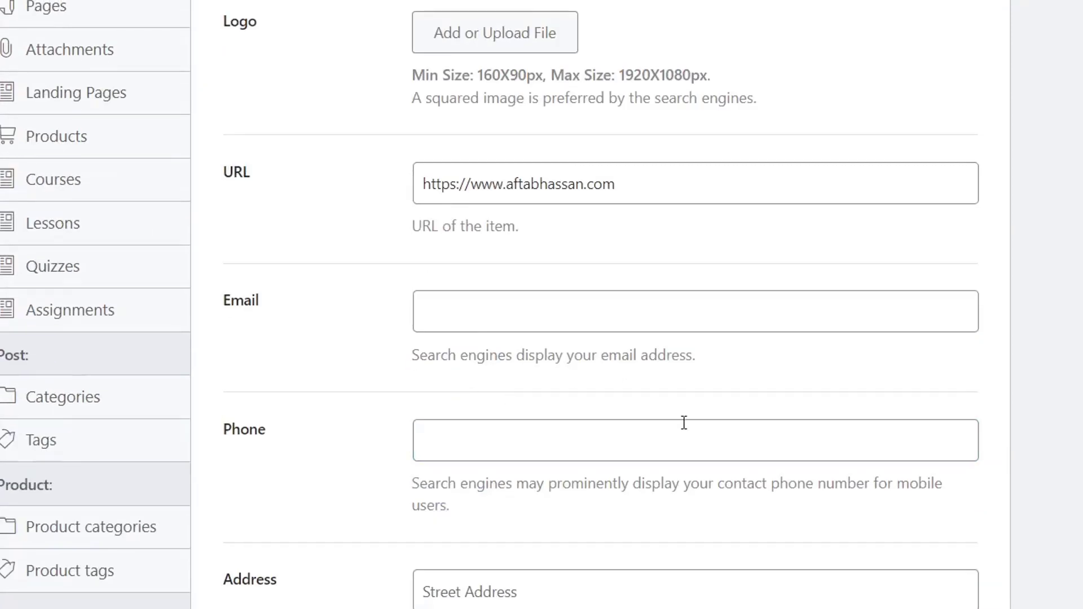
{"action": "scroll", "coordinate": [676, 421], "scroll_direction": "up", "scroll_amount": 1}
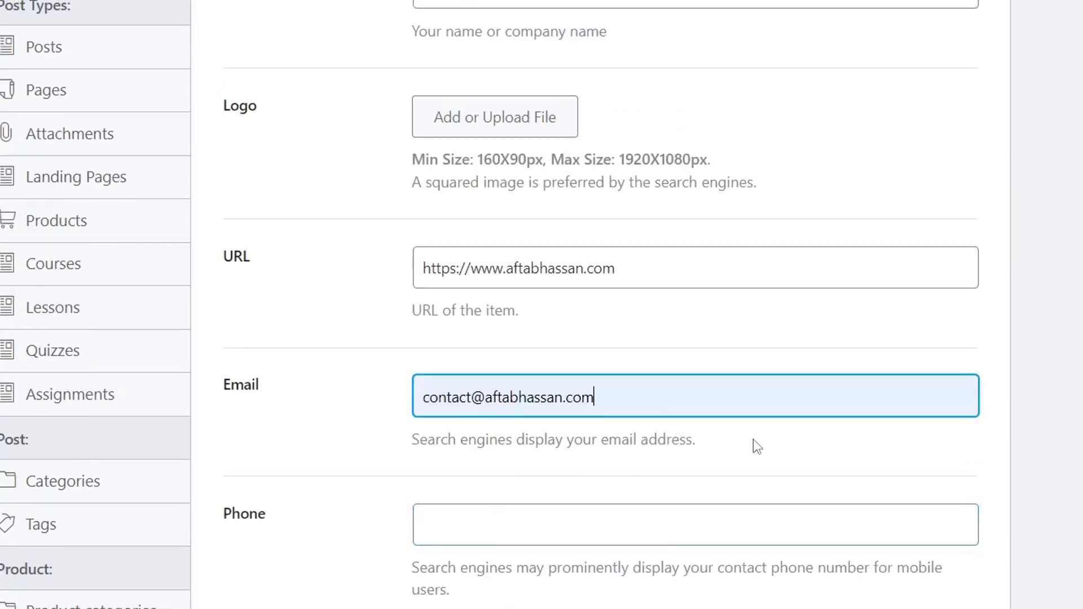
Set the Local SEO logo to the existing media library image cropped-cropped-cgngfndb-1.png
{"action": "scroll", "coordinate": [756, 446], "scroll_direction": "up", "scroll_amount": 3}
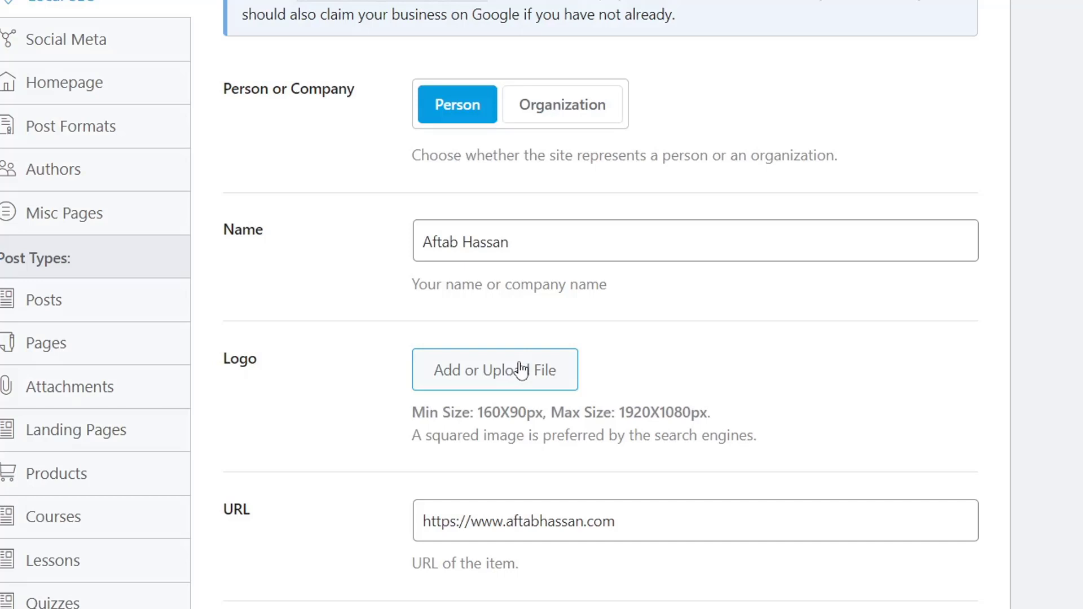
{"action": "left_click", "coordinate": [505, 382]}
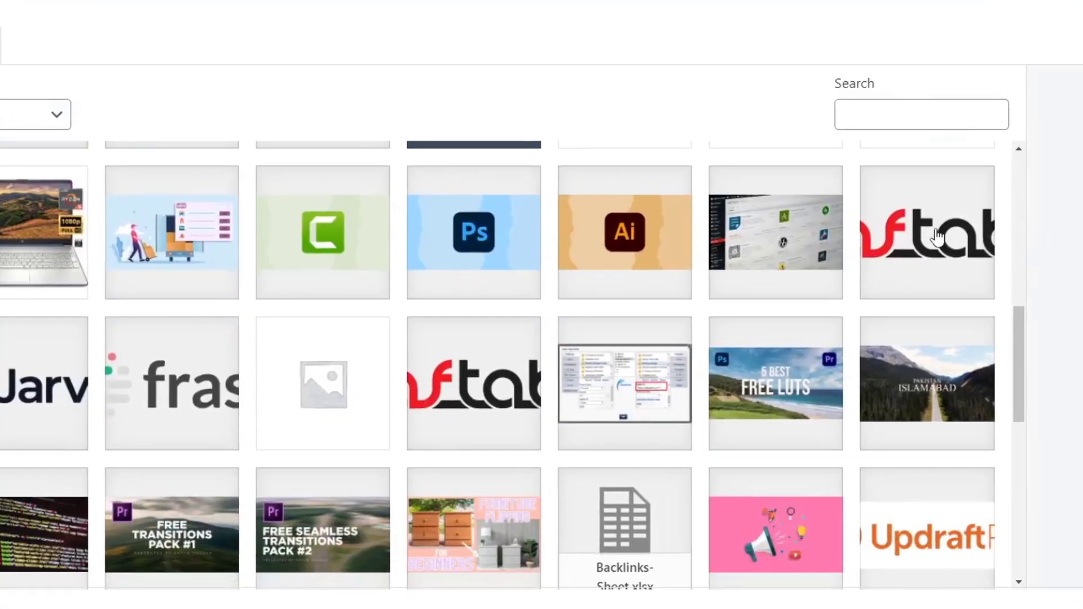
{"action": "left_click", "coordinate": [937, 233]}
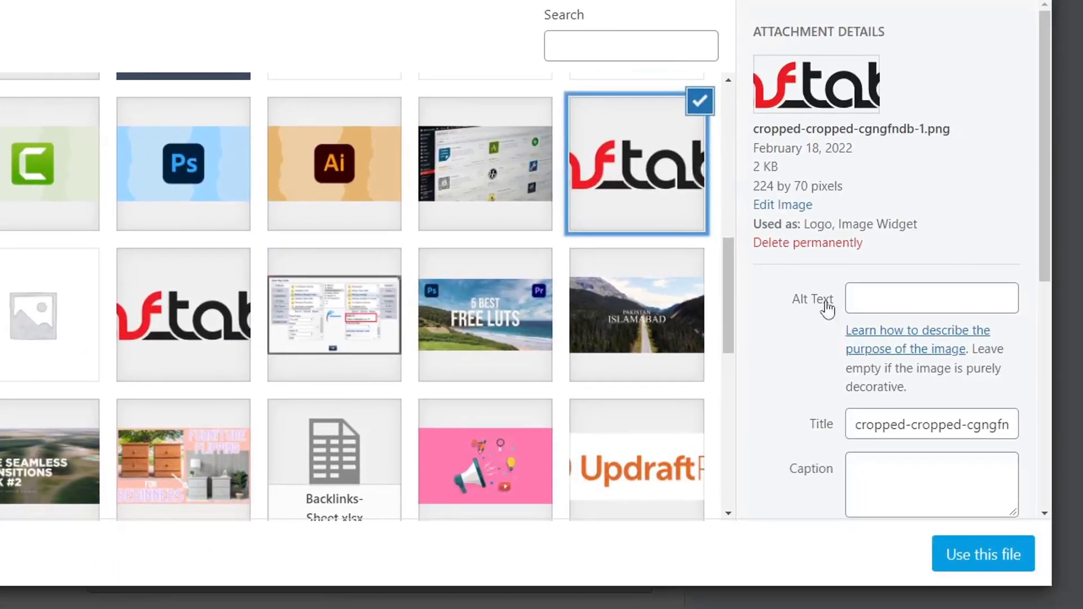
{"action": "left_click", "coordinate": [972, 556]}
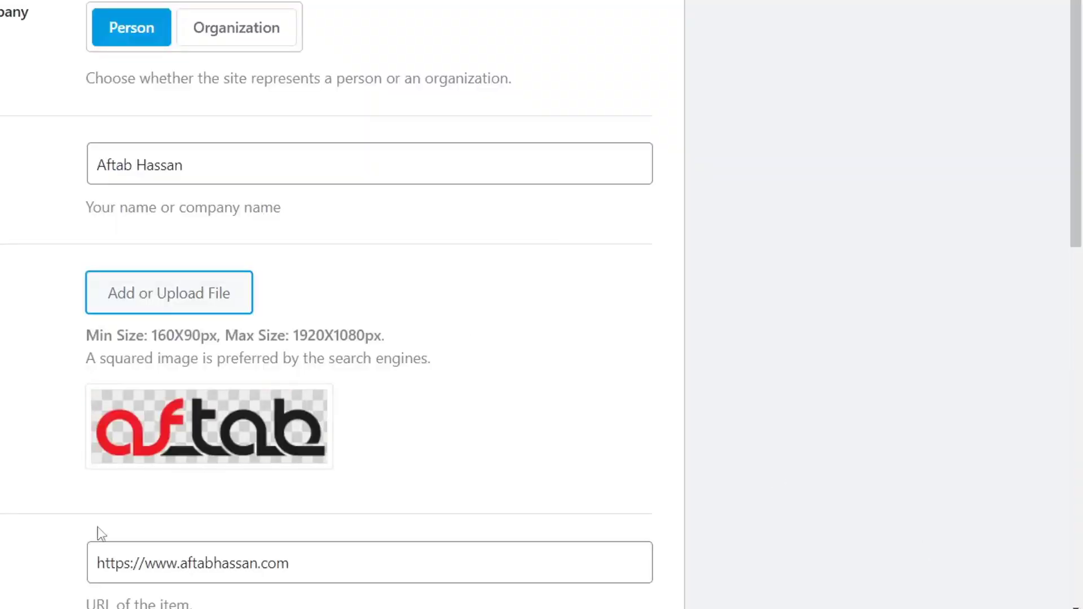
Review the Local SEO entries and save the changes
{"action": "scroll", "coordinate": [564, 361], "scroll_direction": "up", "scroll_amount": 4}
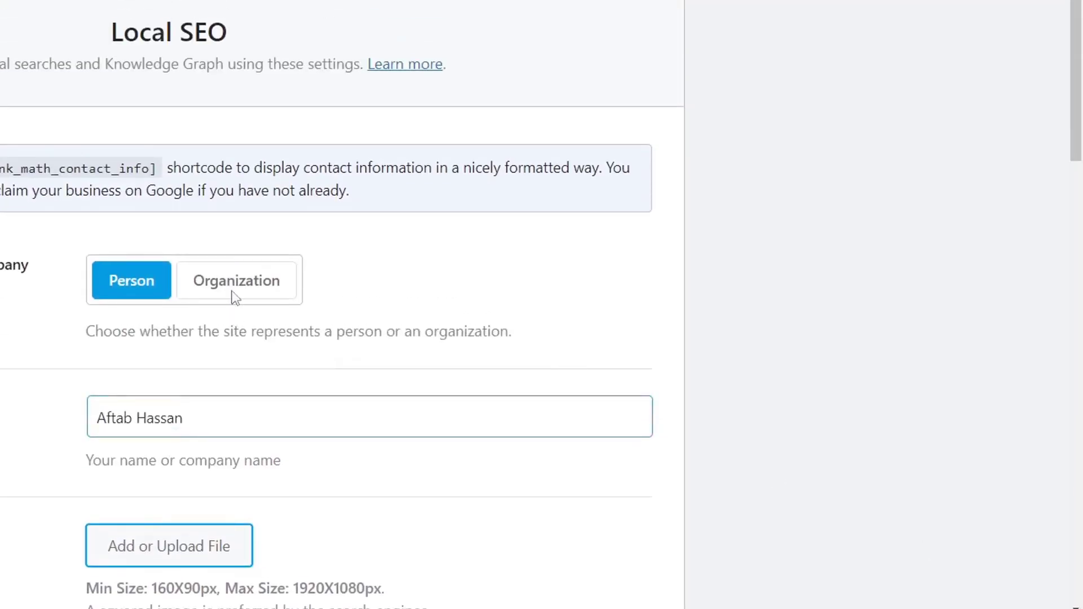
{"action": "scroll", "coordinate": [507, 239], "scroll_direction": "down", "scroll_amount": 20}
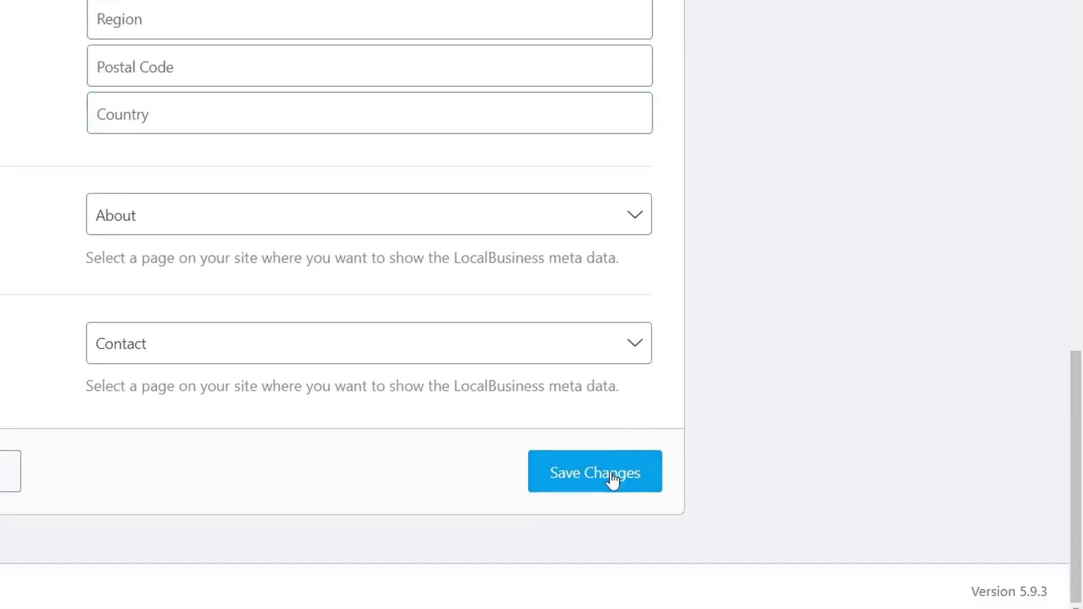
{"action": "left_click", "coordinate": [613, 480]}
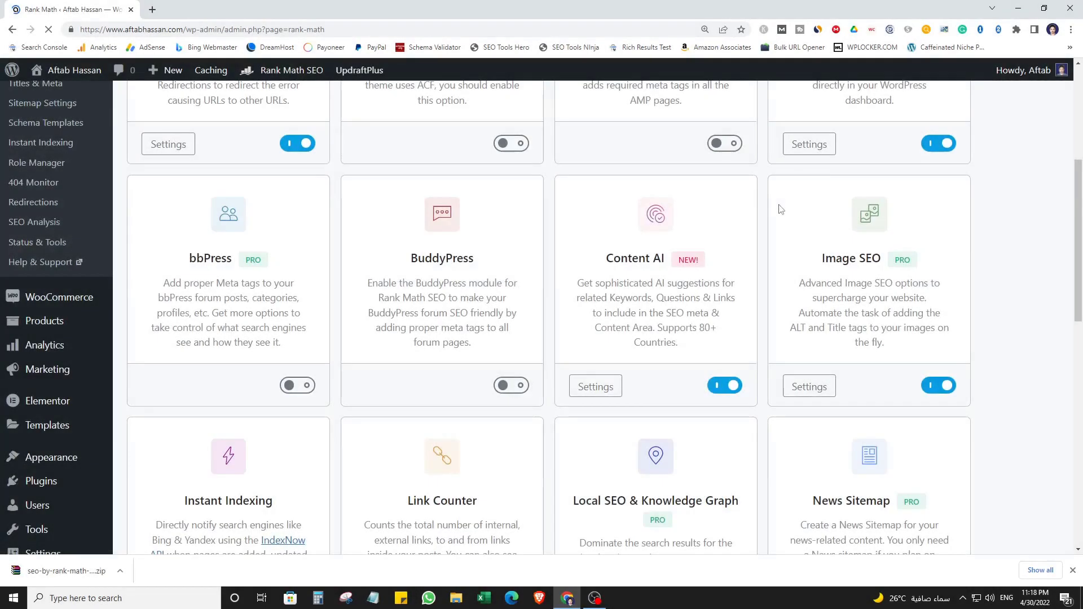
Open the Redirections module settings, try Redirect to Homepage and Custom Redirection as Fallback Behavior, and return it to Default 404
{"action": "scroll", "coordinate": [778, 210], "scroll_direction": "down", "scroll_amount": 7}
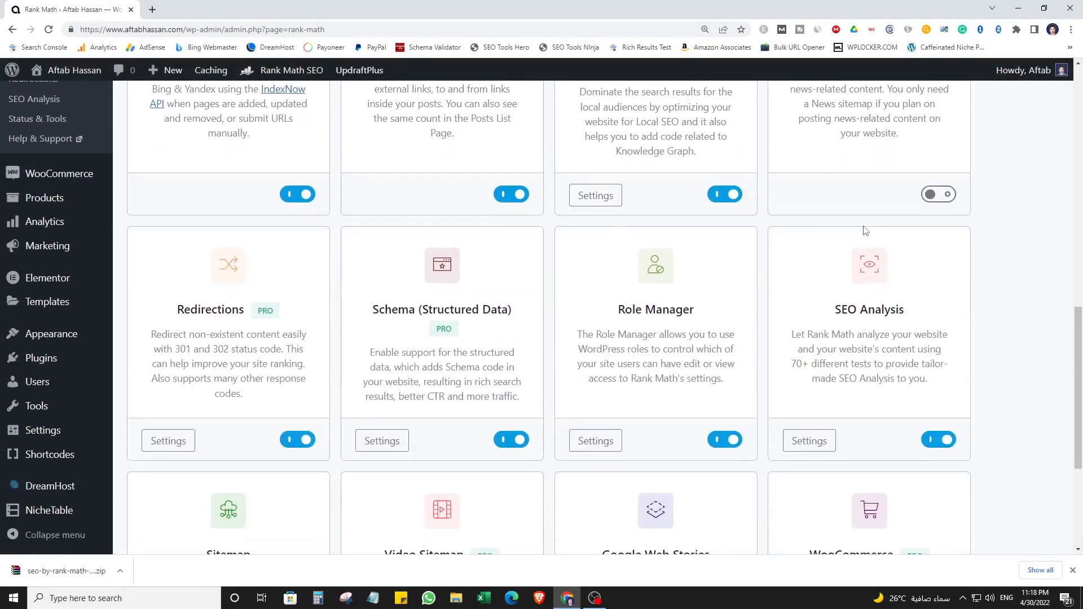
{"action": "scroll", "coordinate": [866, 231], "scroll_direction": "down", "scroll_amount": 2}
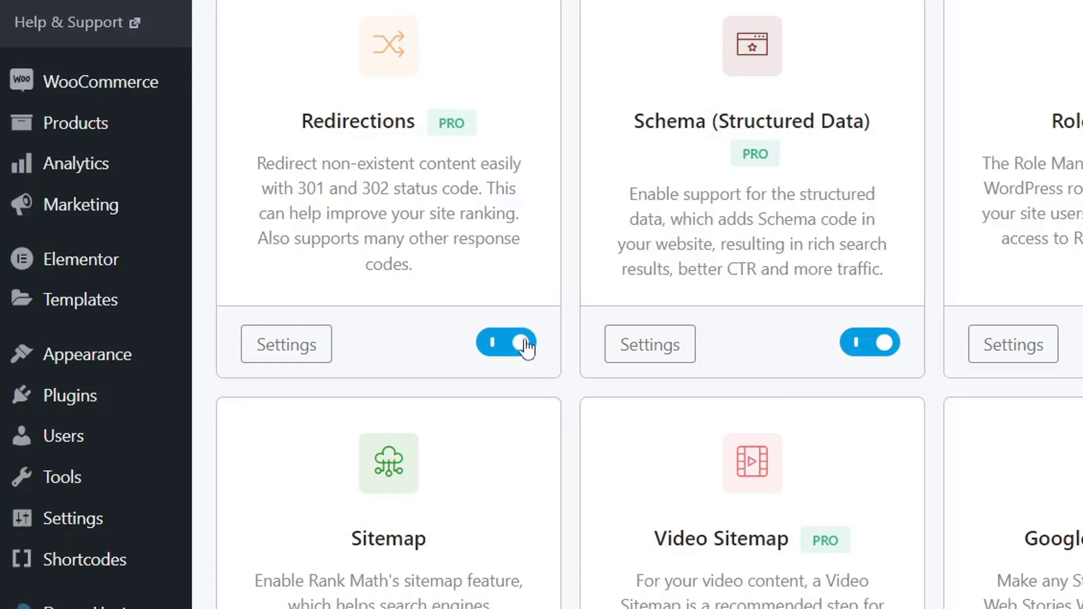
{"action": "left_click", "coordinate": [294, 345]}
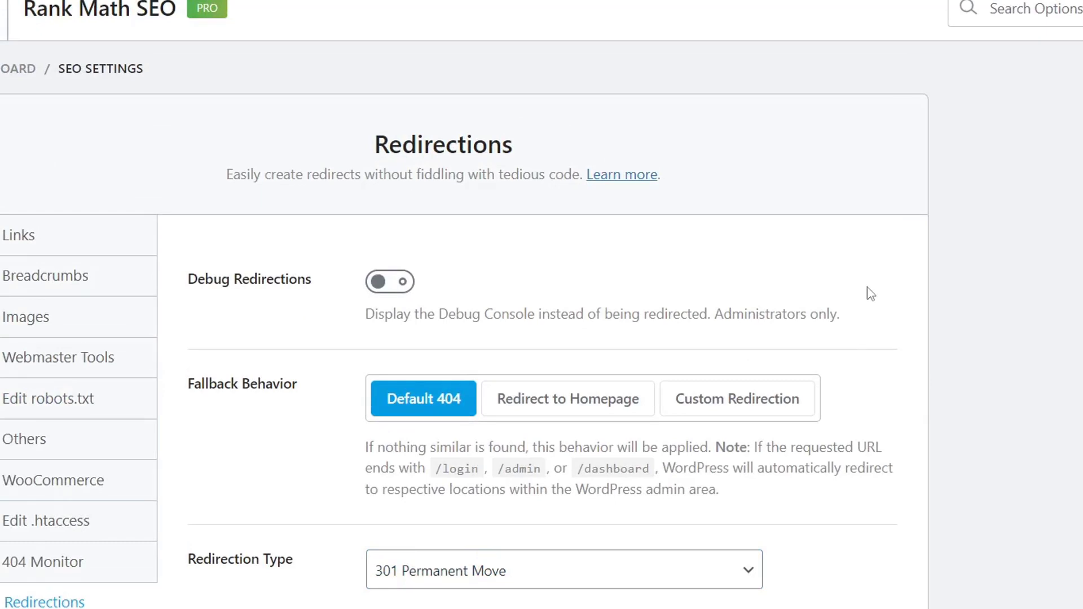
{"action": "scroll", "coordinate": [870, 293], "scroll_direction": "down", "scroll_amount": 1}
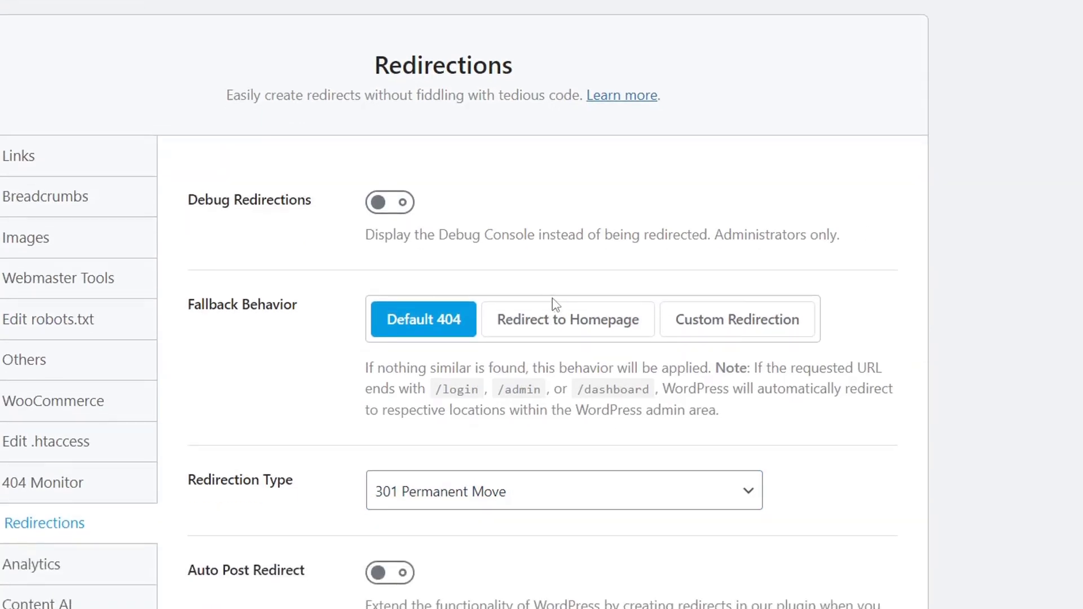
{"action": "left_click", "coordinate": [513, 331]}
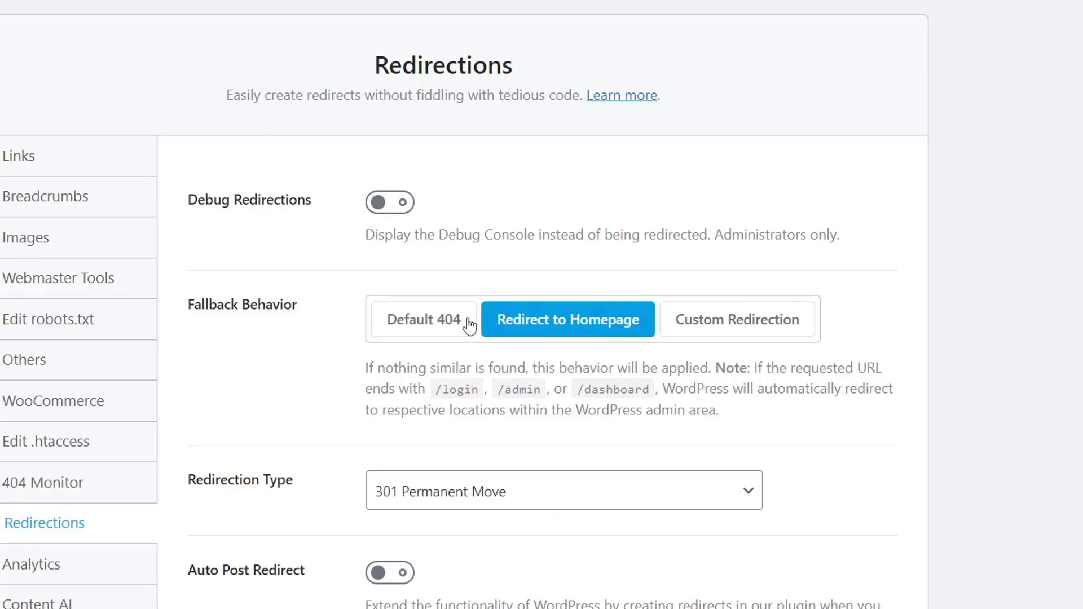
{"action": "left_click", "coordinate": [758, 319]}
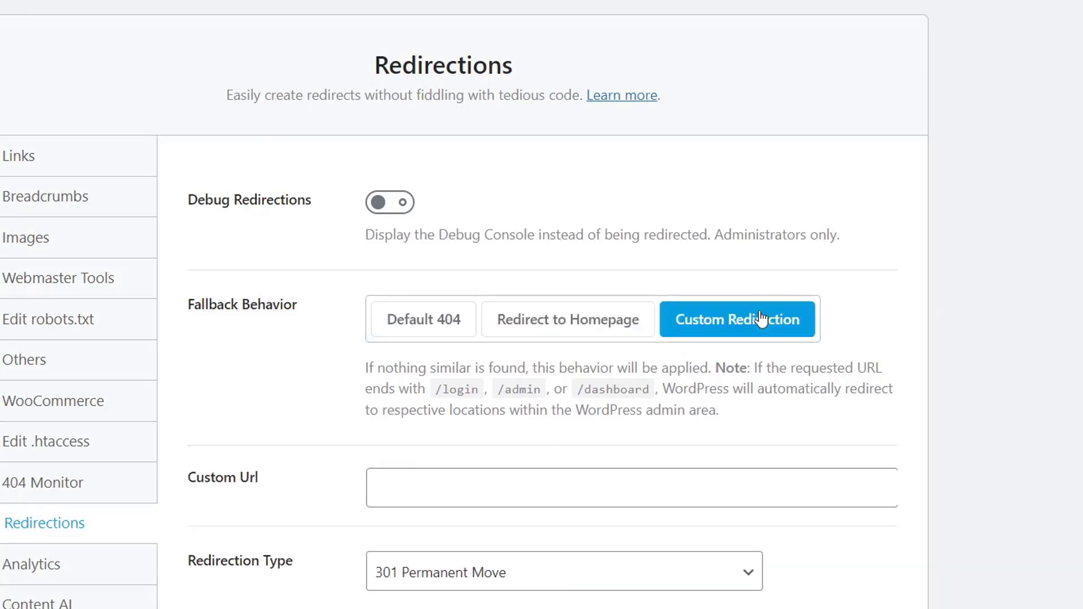
{"action": "left_click", "coordinate": [468, 503]}
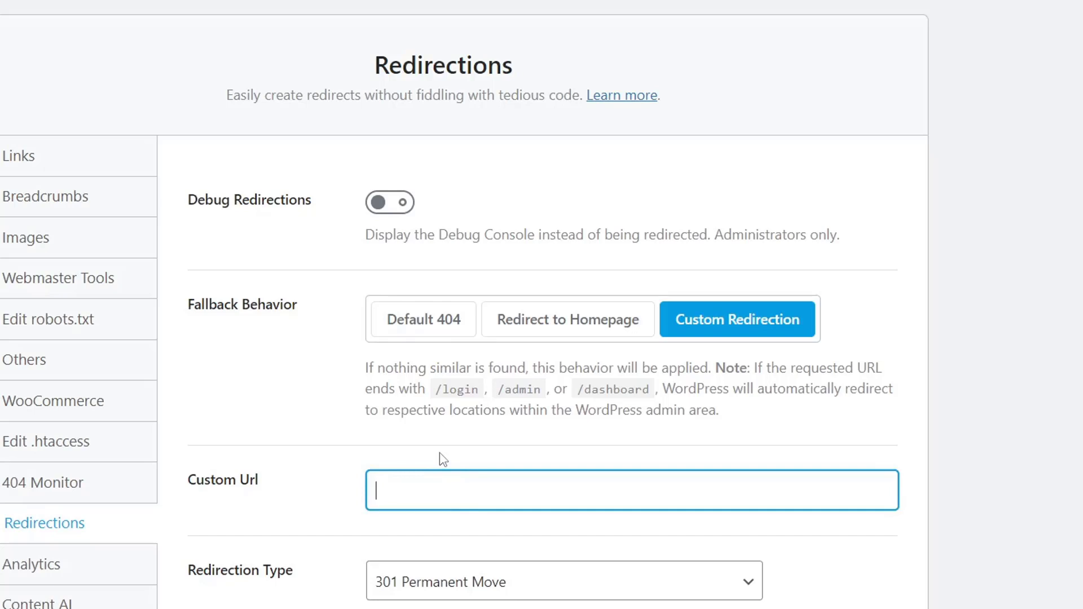
{"action": "left_click", "coordinate": [425, 326]}
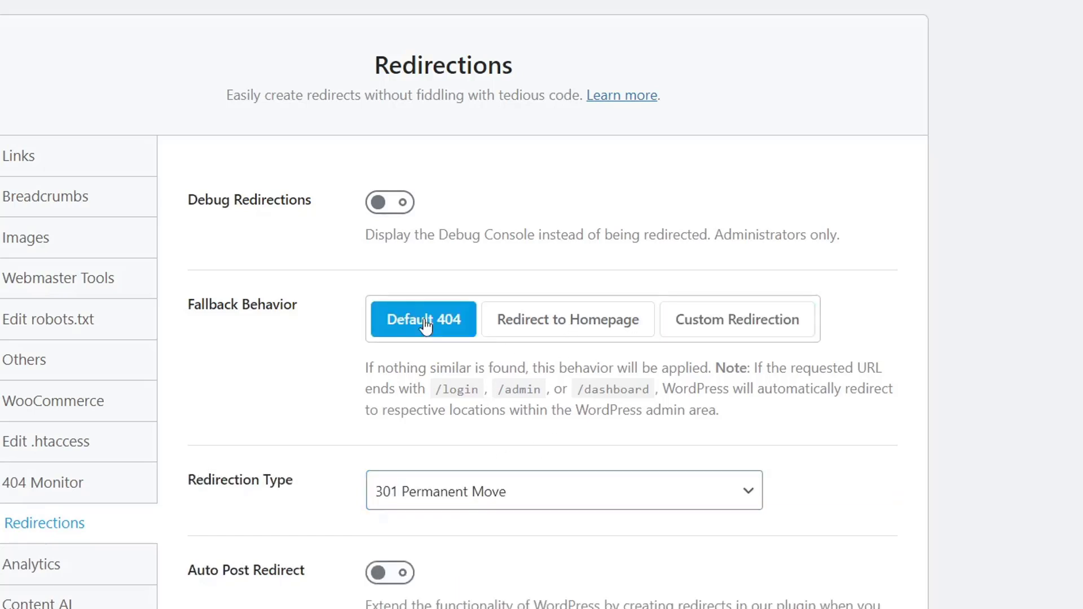
Look through the Redirection Type options without changing the type, and toggle Auto Post Redirect twice
{"action": "scroll", "coordinate": [525, 268], "scroll_direction": "down", "scroll_amount": 4}
{"action": "left_click", "coordinate": [540, 278]}
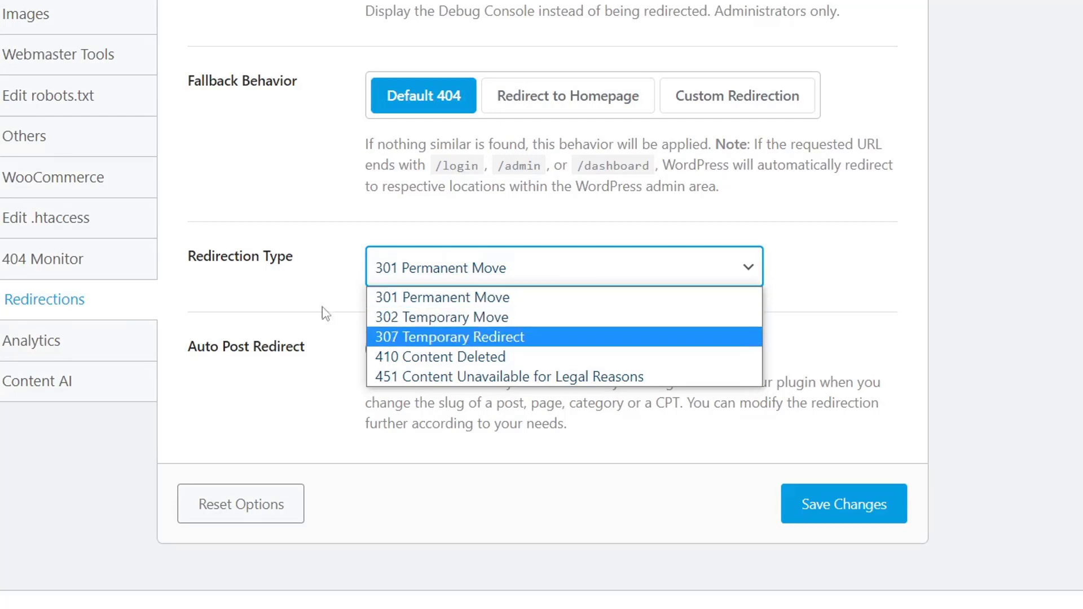
{"action": "left_click", "coordinate": [293, 286]}
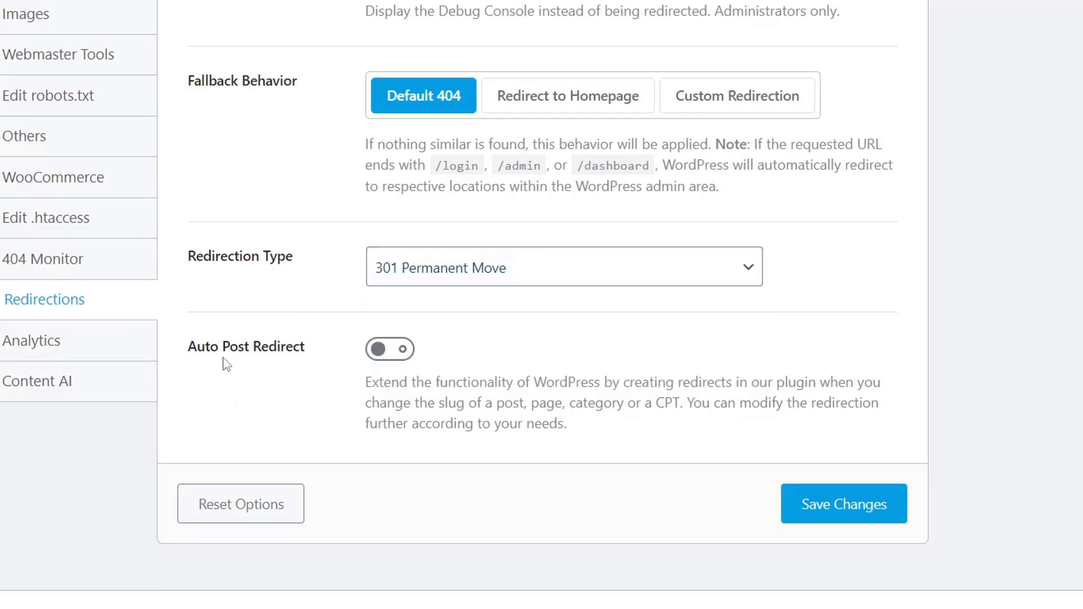
{"action": "left_click", "coordinate": [390, 353]}
{"action": "left_click", "coordinate": [390, 353]}
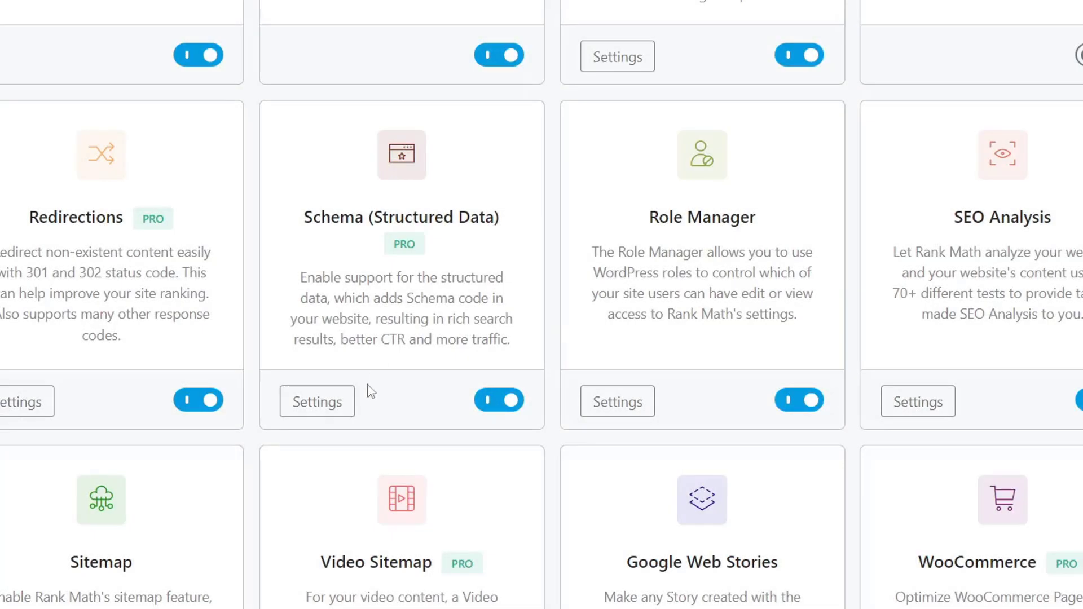
Open the Schema (Structured Data) module settings and examine the default title, description and schema type for posts
{"action": "left_click", "coordinate": [334, 410]}
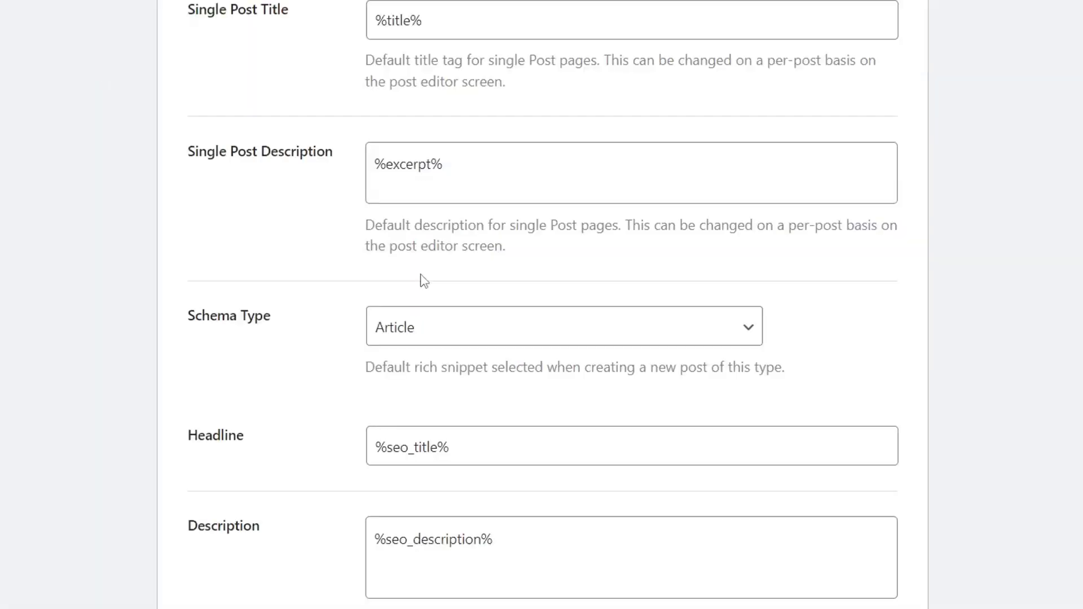
{"action": "scroll", "coordinate": [444, 290], "scroll_direction": "up", "scroll_amount": 3}
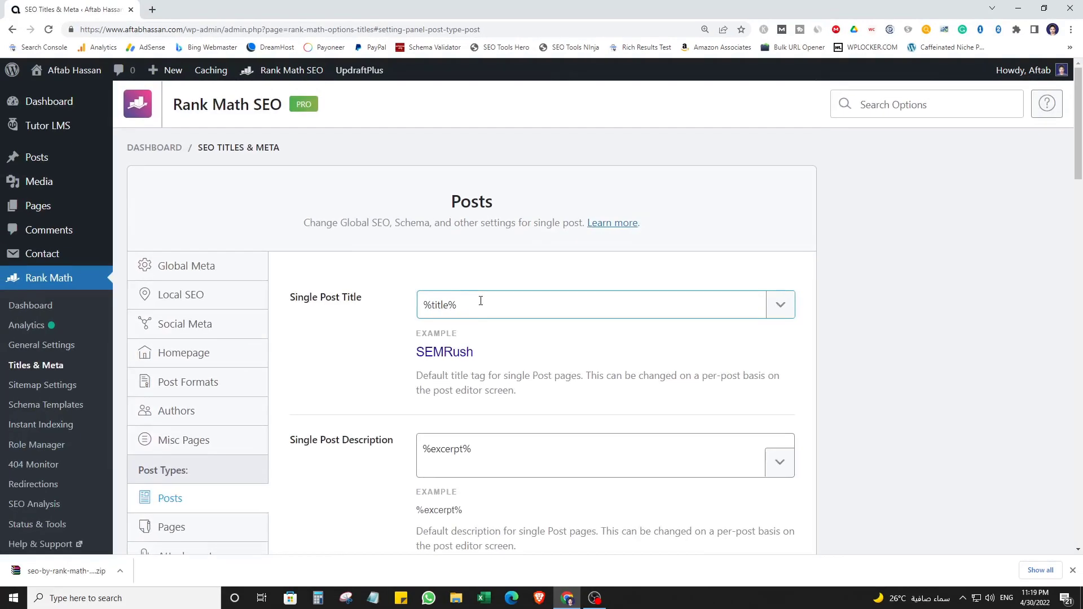
{"action": "scroll", "coordinate": [445, 286], "scroll_direction": "down", "scroll_amount": 6}
{"action": "scroll", "coordinate": [499, 309], "scroll_direction": "up", "scroll_amount": 5}
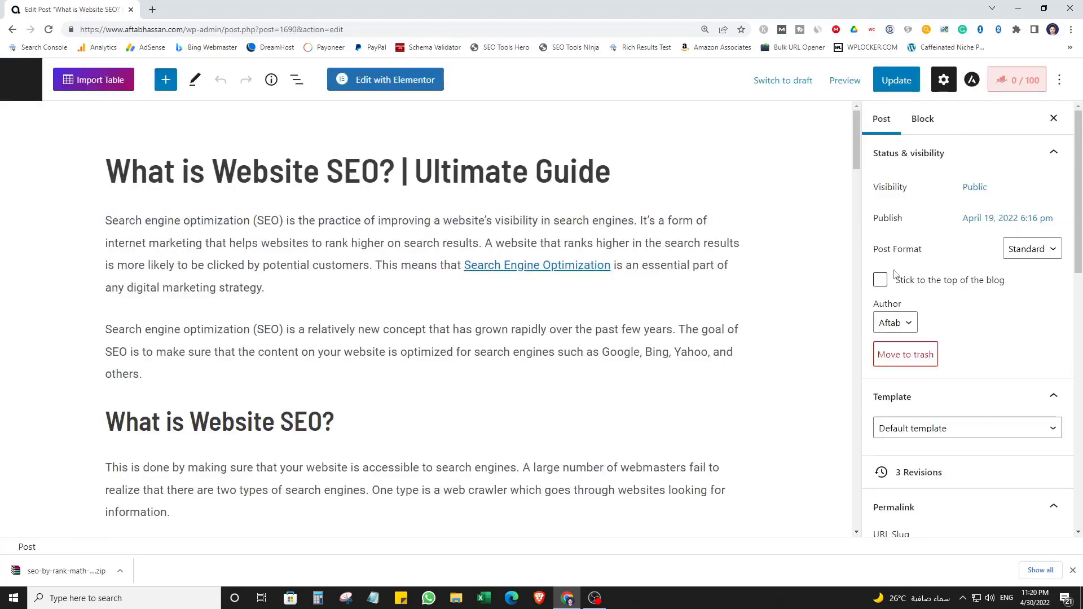
In the "What is Website SEO?" post, review the Rank Math general settings and open the Article schema for editing
{"action": "left_click", "coordinate": [968, 153]}
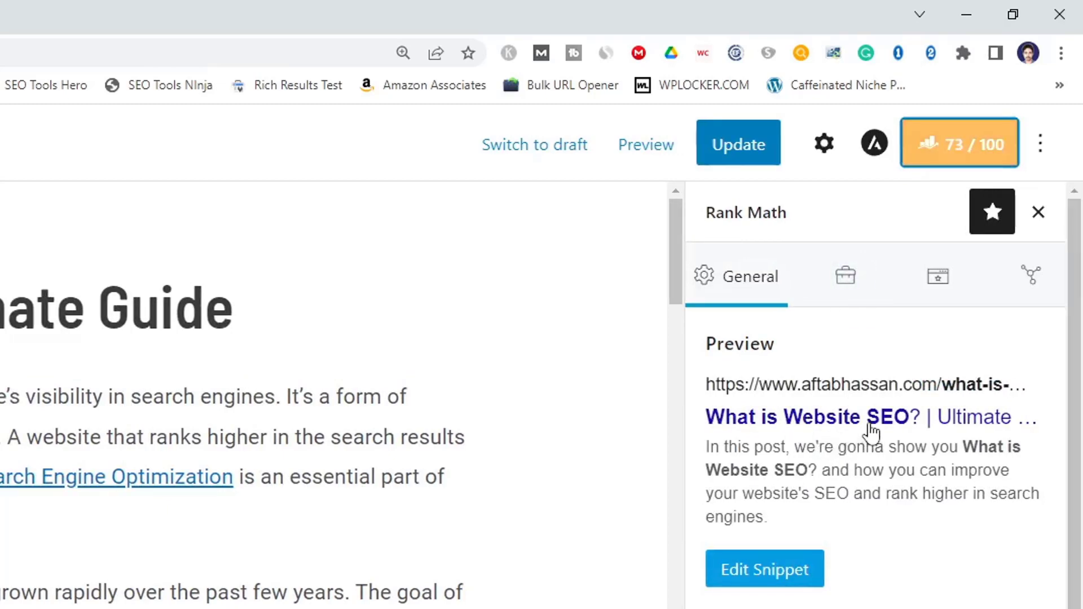
{"action": "scroll", "coordinate": [871, 439], "scroll_direction": "down", "scroll_amount": 5}
{"action": "scroll", "coordinate": [875, 449], "scroll_direction": "up", "scroll_amount": 5}
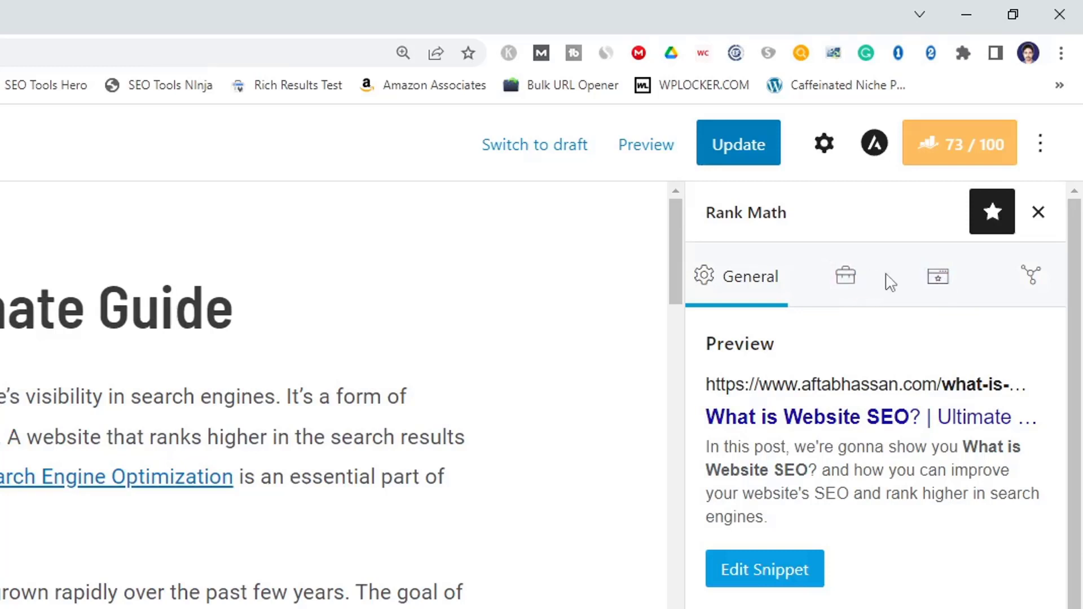
{"action": "left_click", "coordinate": [933, 280]}
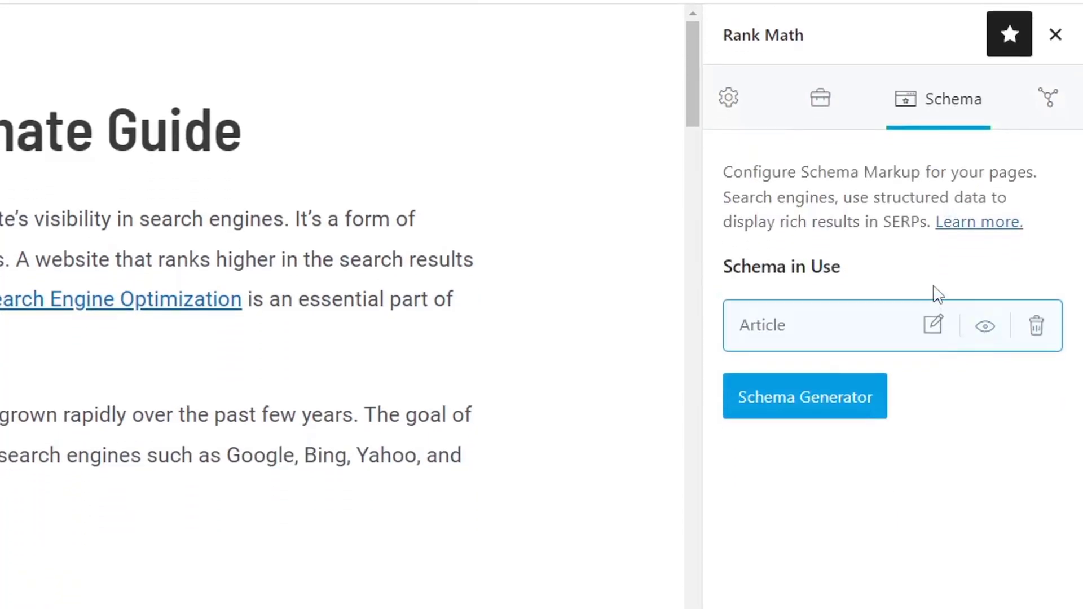
{"action": "left_click", "coordinate": [932, 328]}
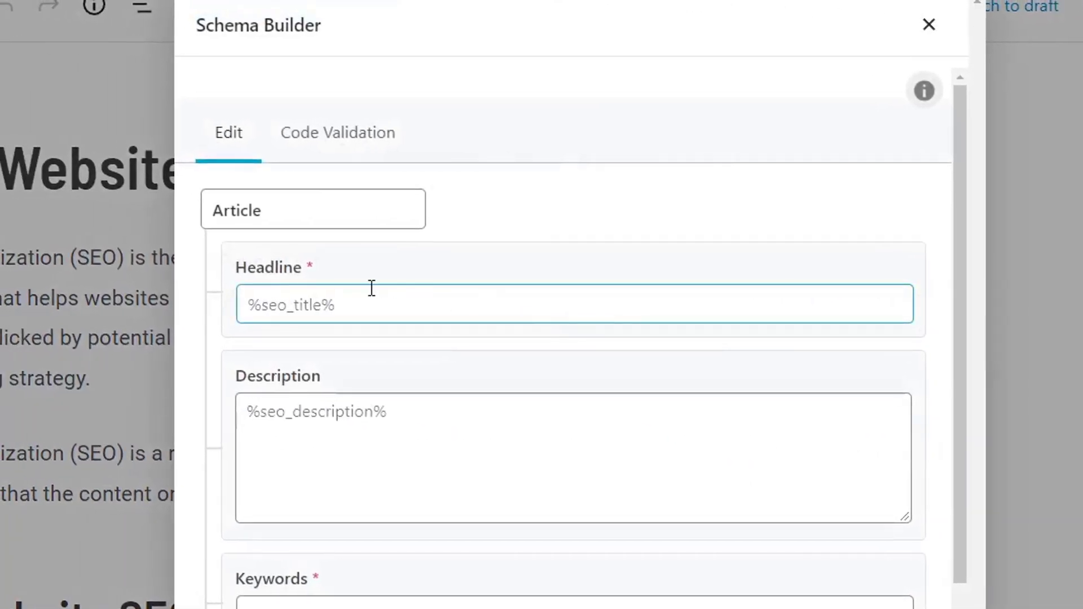
Copy the post title "What is Website SEO? | Ultimate Guide" into the Article schema's Headline and save it for this post
{"action": "left_click", "coordinate": [929, 24]}
{"action": "triple_click", "coordinate": [257, 219]}
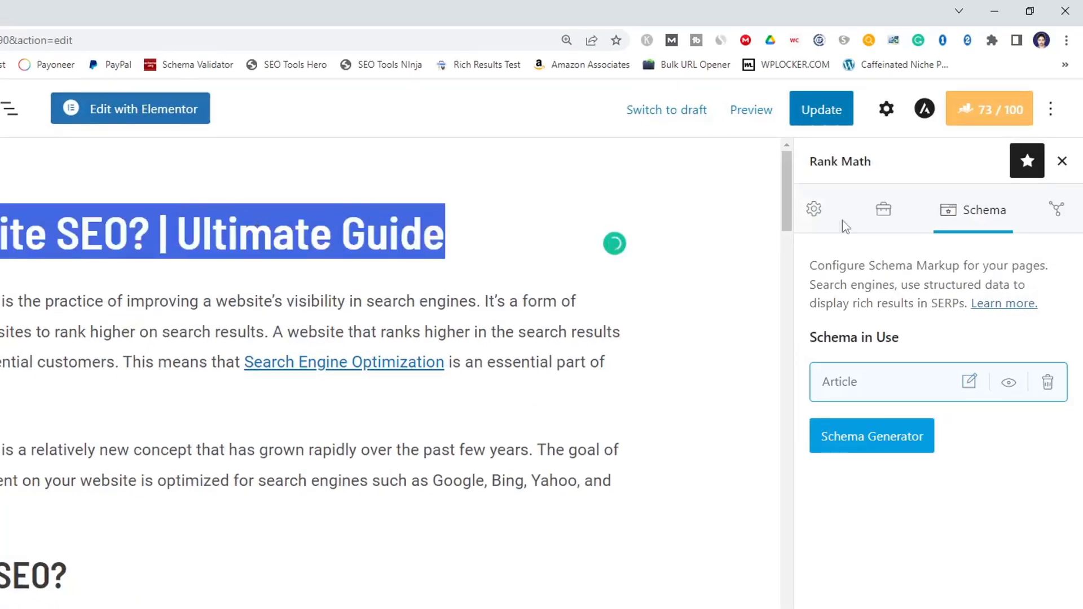
{"action": "left_click", "coordinate": [968, 381]}
{"action": "left_click", "coordinate": [135, 338]}
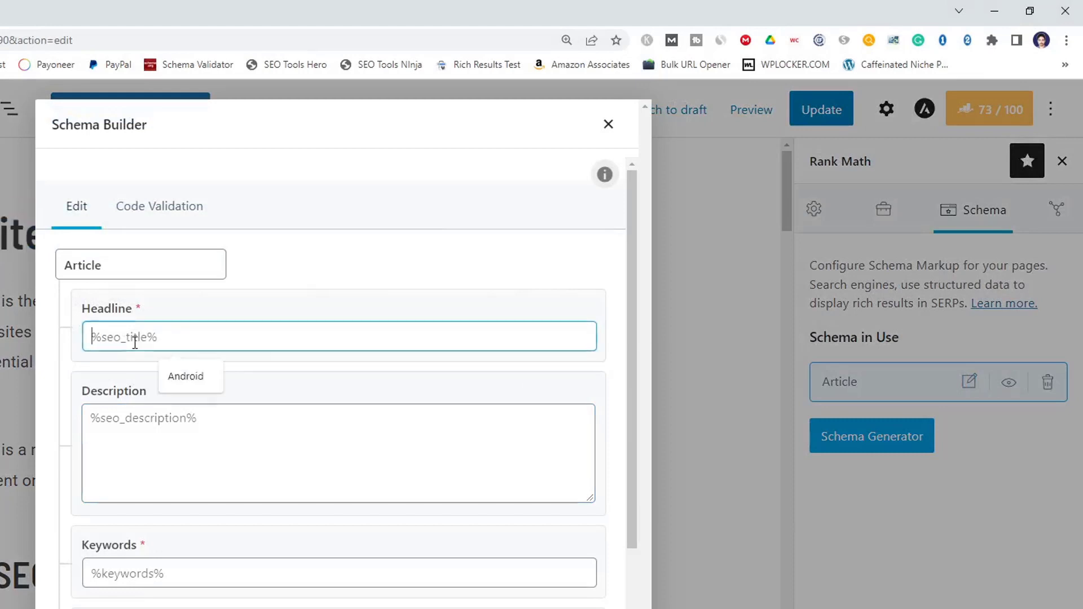
{"action": "type", "text": "What is Website SEO? | Ultimate Guide"}
{"action": "left_click", "coordinate": [191, 446]}
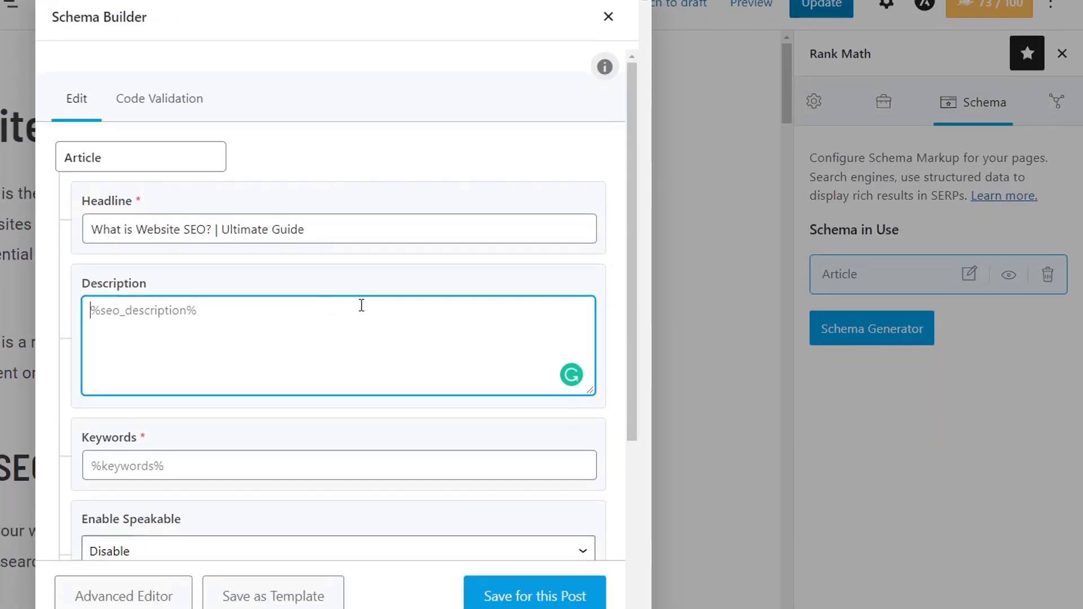
{"action": "left_click", "coordinate": [542, 596]}
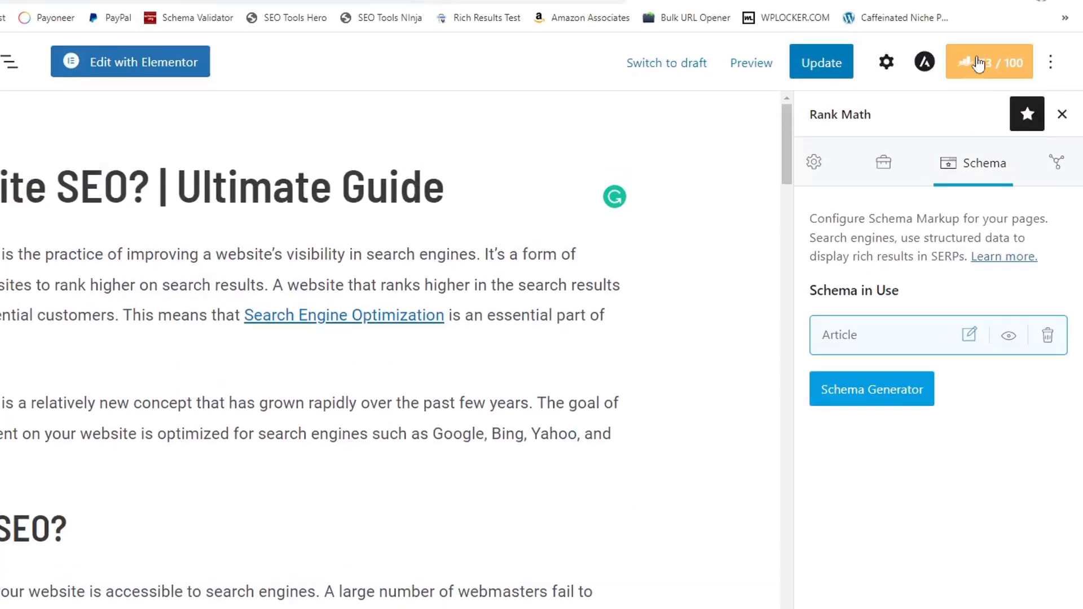
Copy the full SEO description from the post's snippet editor and close the editor
{"action": "left_click", "coordinate": [979, 64]}
{"action": "left_click", "coordinate": [980, 65]}
{"action": "left_click", "coordinate": [885, 316]}
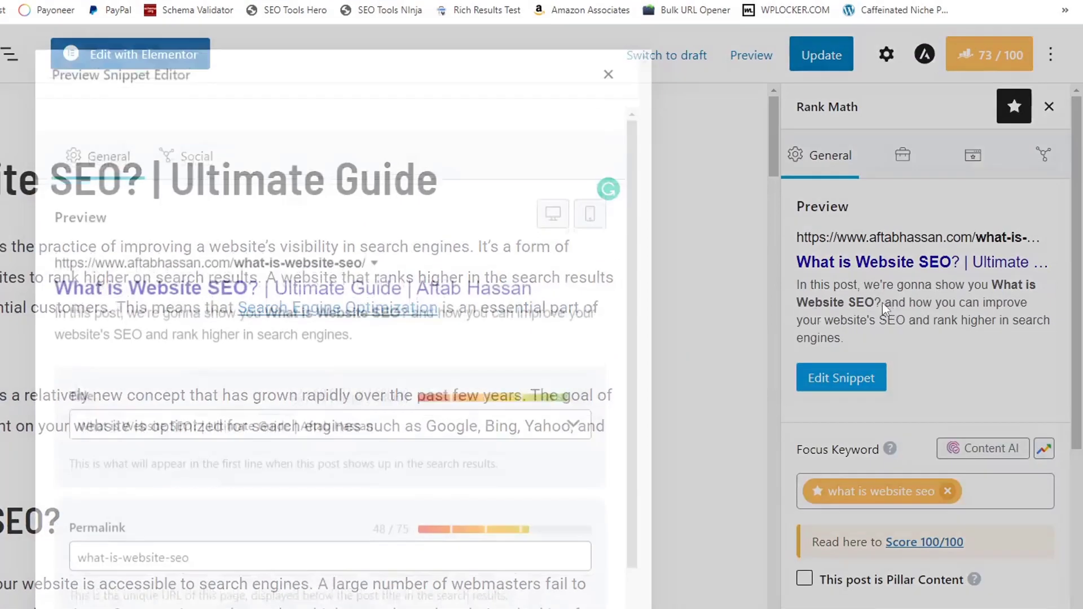
{"action": "scroll", "coordinate": [286, 586], "scroll_direction": "down", "scroll_amount": 3}
{"action": "triple_click", "coordinate": [281, 501]}
{"action": "key", "text": "ctrl+c"}
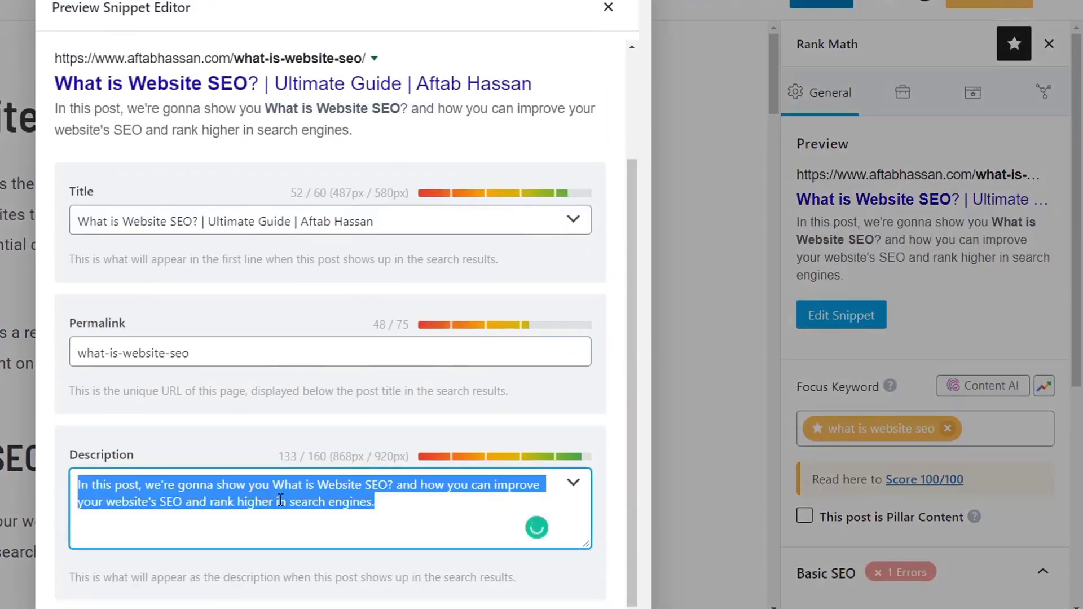
{"action": "left_click", "coordinate": [604, 6]}
Reopen the Article schema and paste the copied SEO description into its Description
{"action": "left_click", "coordinate": [963, 95]}
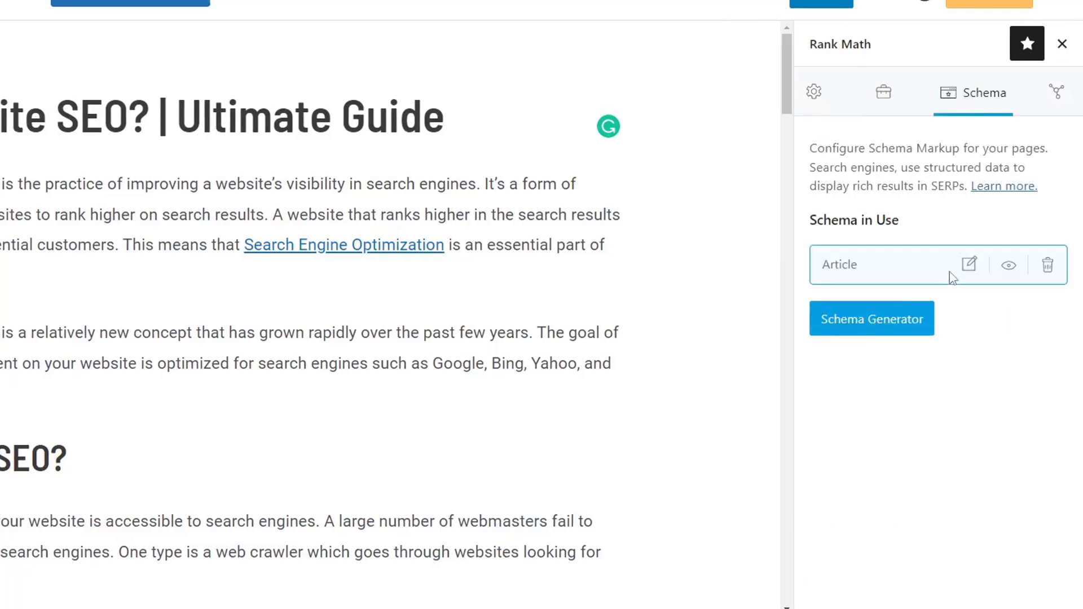
{"action": "left_click", "coordinate": [969, 264]}
{"action": "left_click", "coordinate": [153, 350]}
{"action": "key", "text": "ctrl+v"}
Set the Article schema's Keywords to "what is website seo"
{"action": "scroll", "coordinate": [204, 367], "scroll_direction": "down", "scroll_amount": 3}
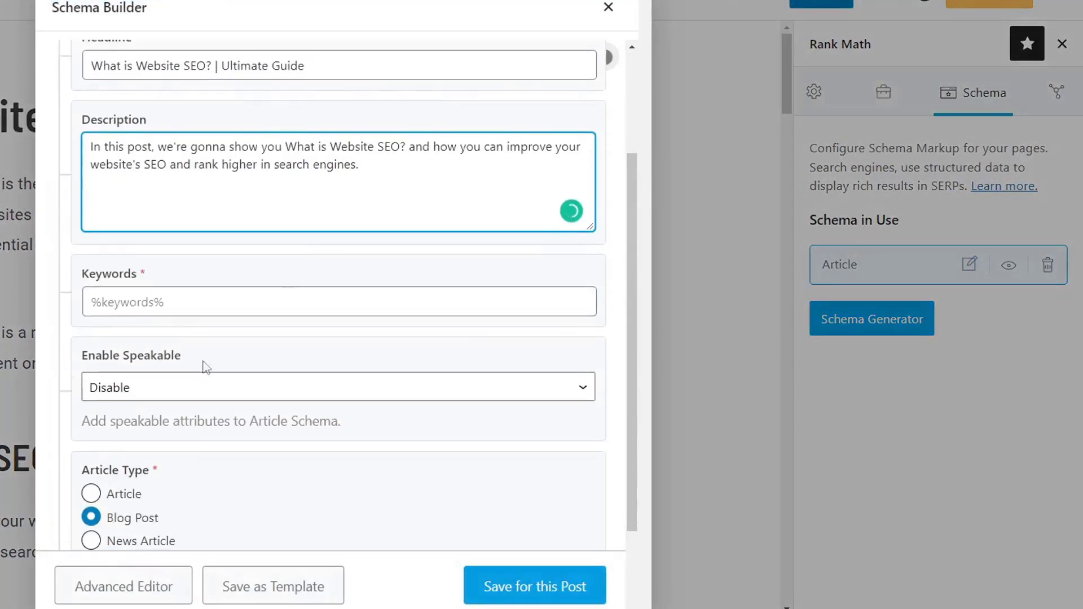
{"action": "left_click", "coordinate": [161, 300]}
{"action": "type", "text": "wat"}
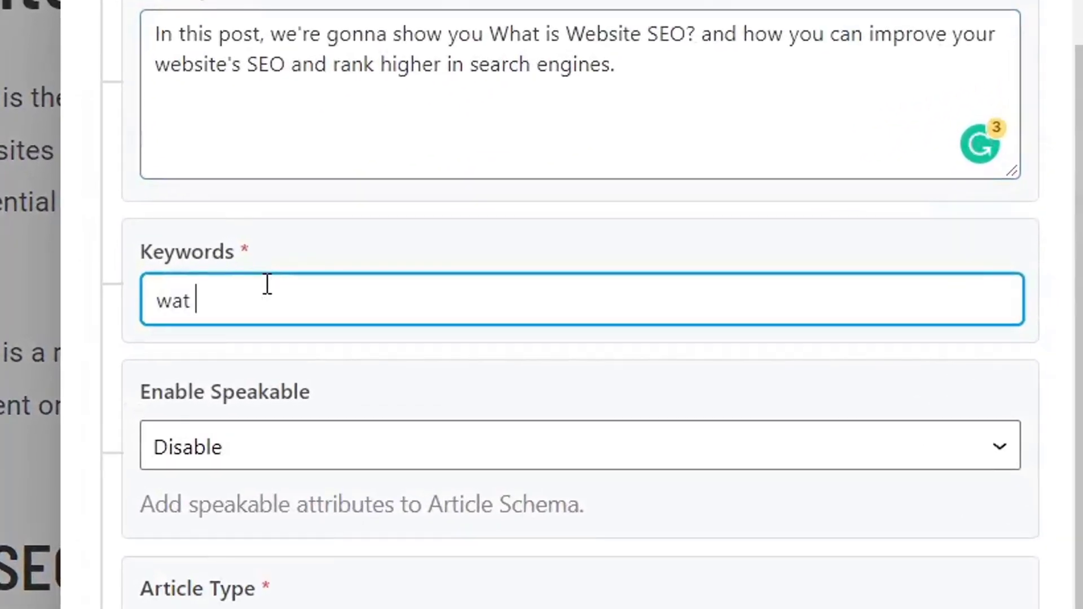
{"action": "key", "text": "BackSpace"}
{"action": "key", "text": "BackSpace"}
{"action": "type", "text": "hat is websi"}
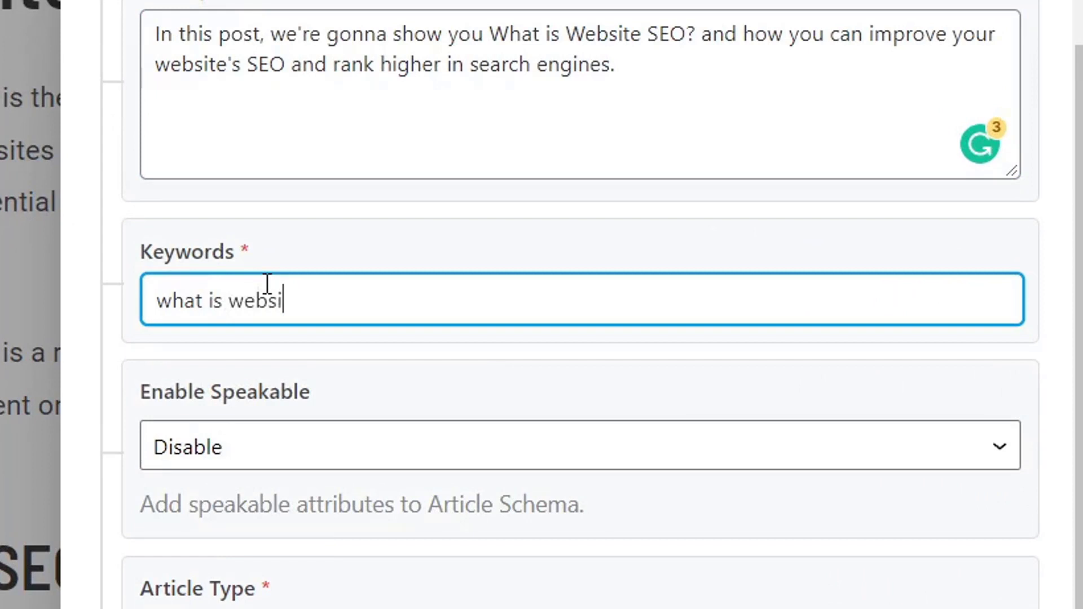
{"action": "type", "text": "te seo"}
Check the Enable Speakable options, leave it on Disable, and save the Article schema for this post
{"action": "scroll", "coordinate": [460, 293], "scroll_direction": "down", "scroll_amount": 3}
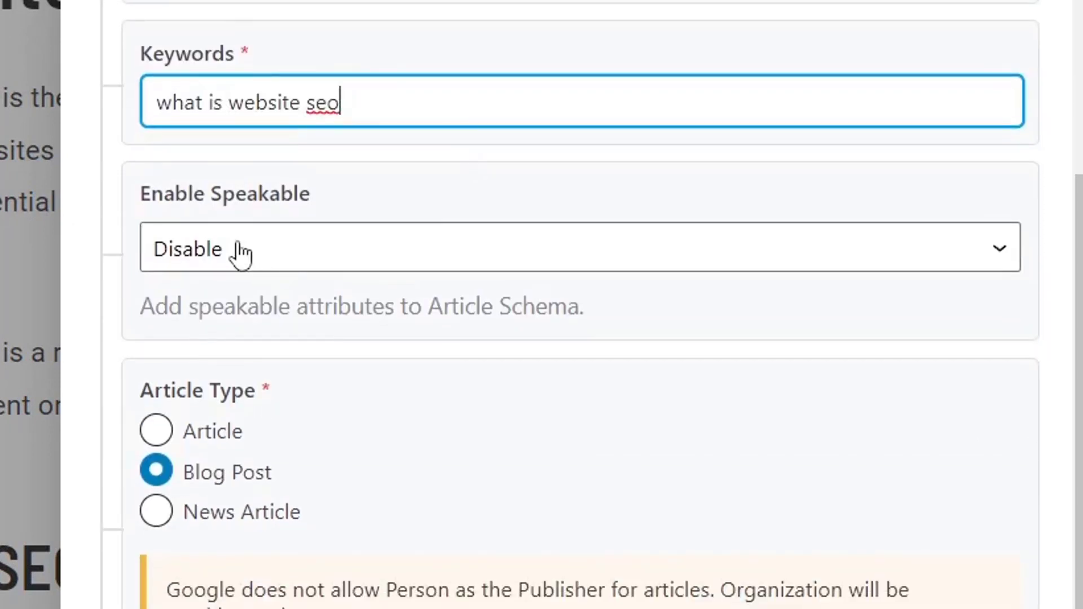
{"action": "left_click", "coordinate": [241, 250]}
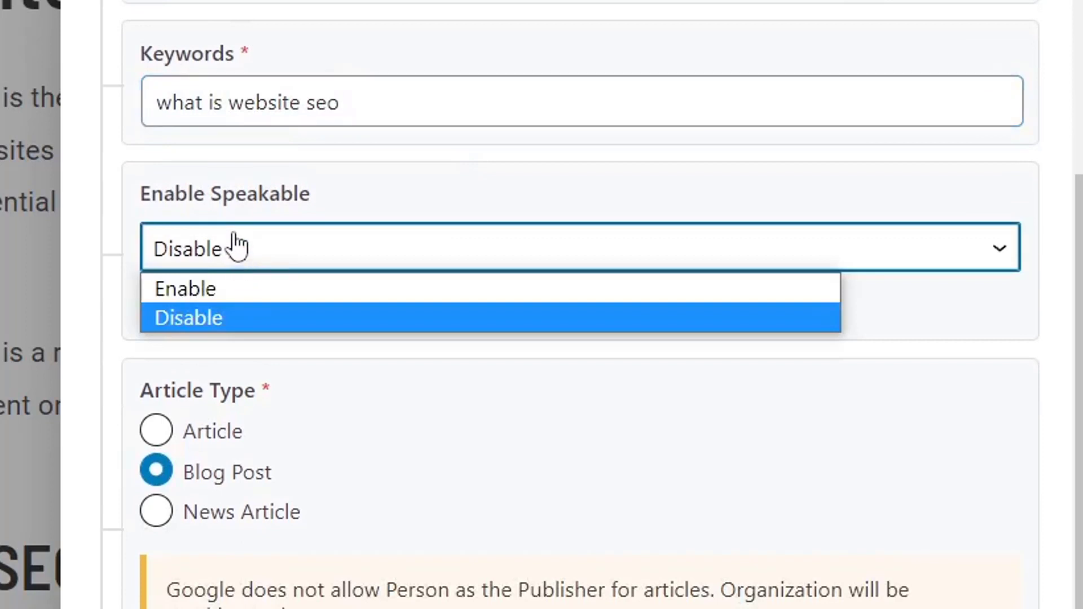
{"action": "left_click", "coordinate": [454, 161]}
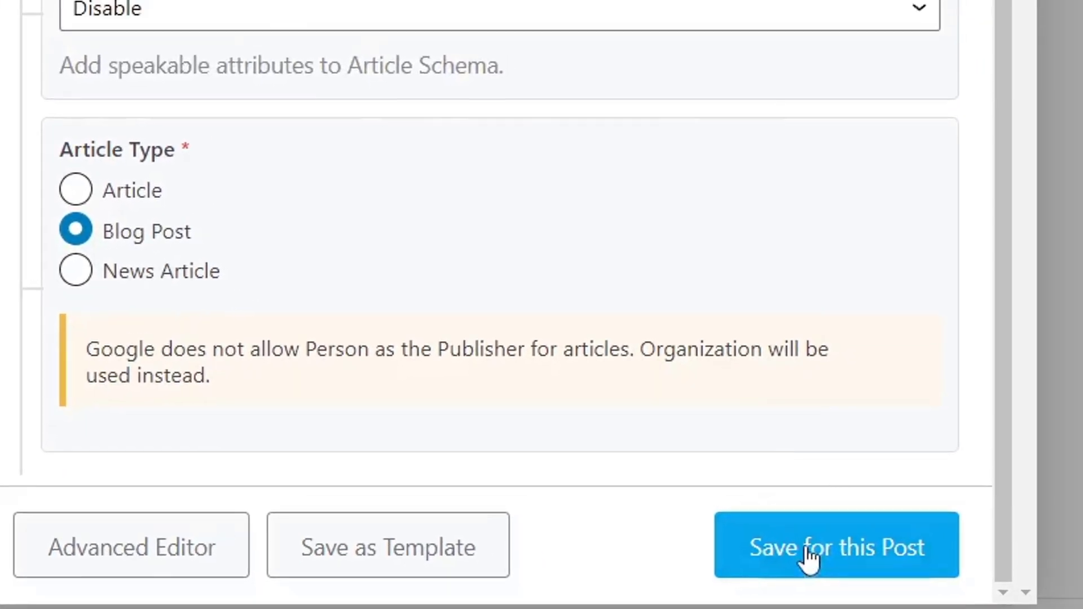
{"action": "left_click", "coordinate": [864, 530]}
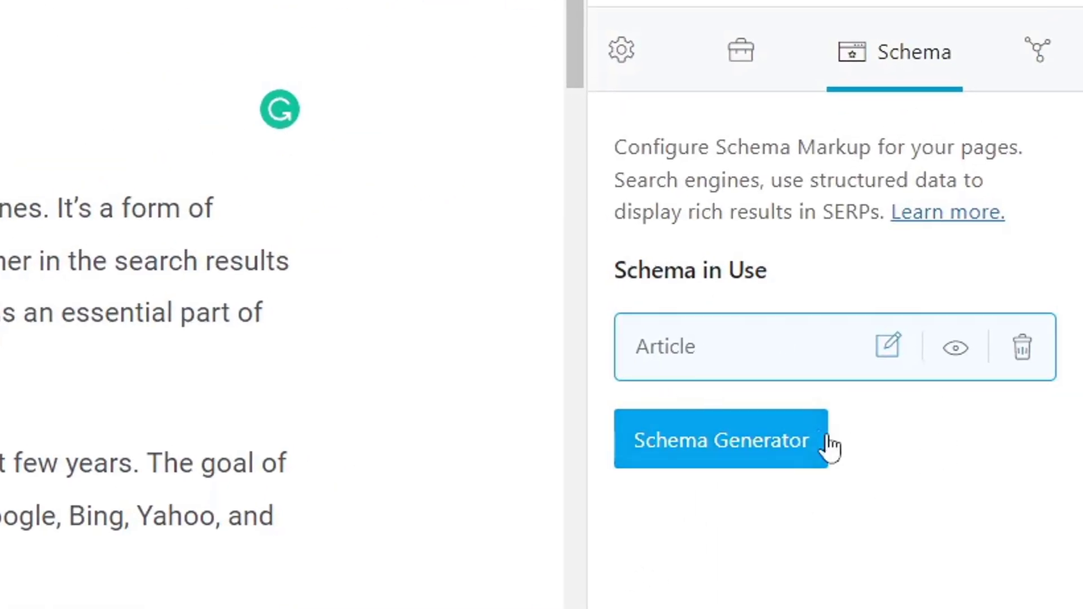
Open the Schema Generator, review the available schema types in the catalog, and choose FAQ
{"action": "left_click", "coordinate": [788, 436]}
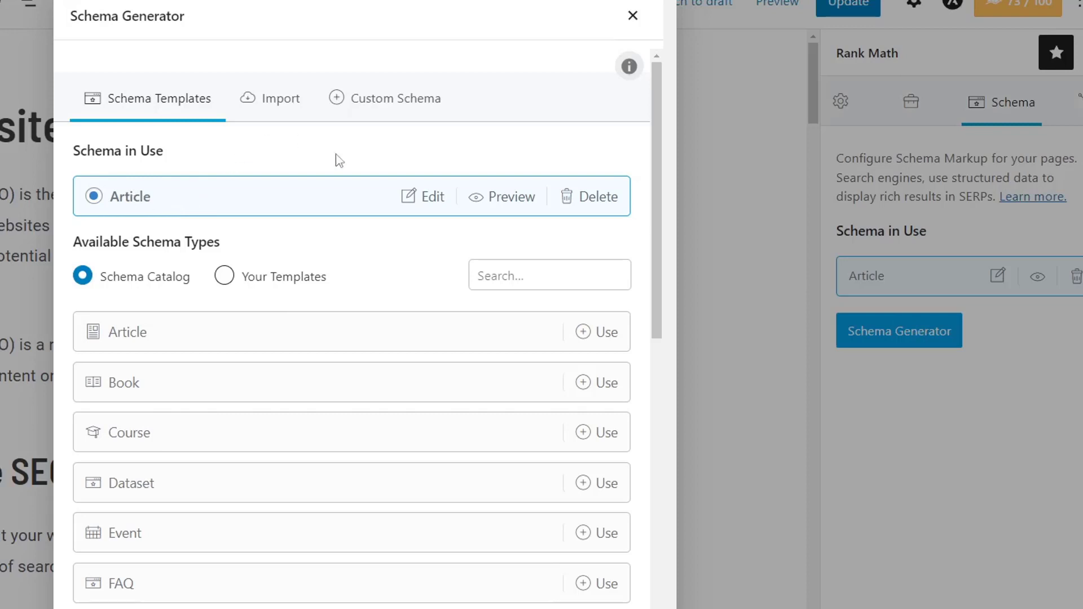
{"action": "scroll", "coordinate": [269, 254], "scroll_direction": "down", "scroll_amount": 3}
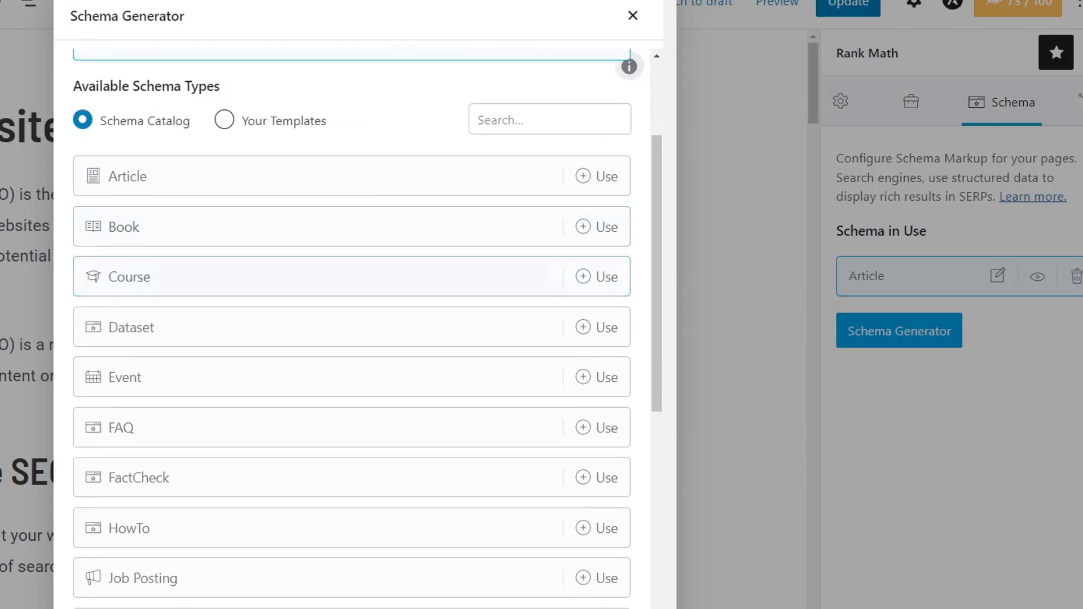
{"action": "scroll", "coordinate": [351, 271], "scroll_direction": "down", "scroll_amount": 2}
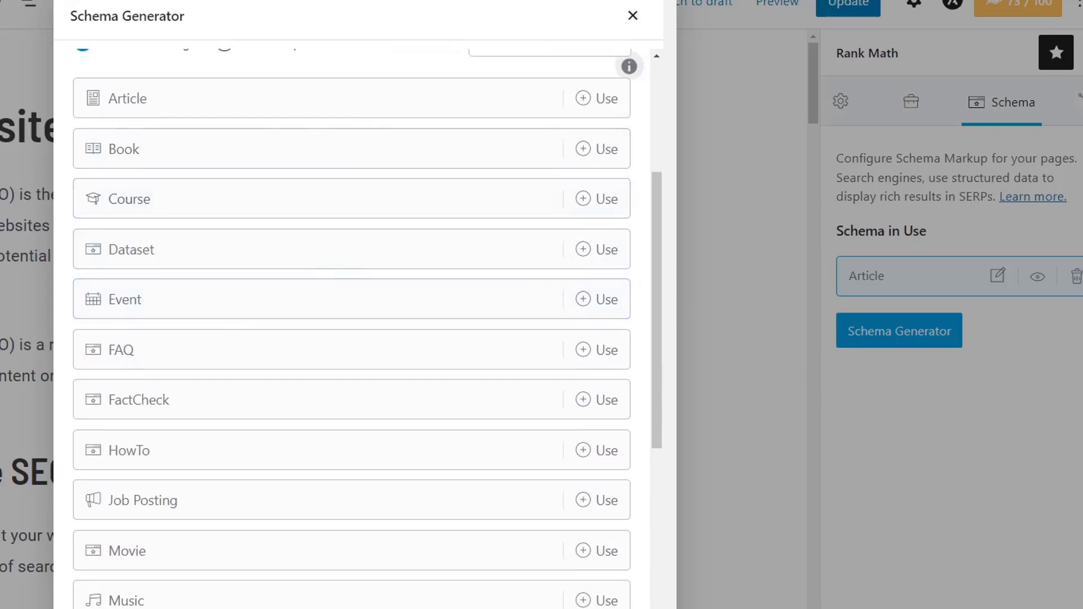
{"action": "scroll", "coordinate": [197, 259], "scroll_direction": "up", "scroll_amount": 2}
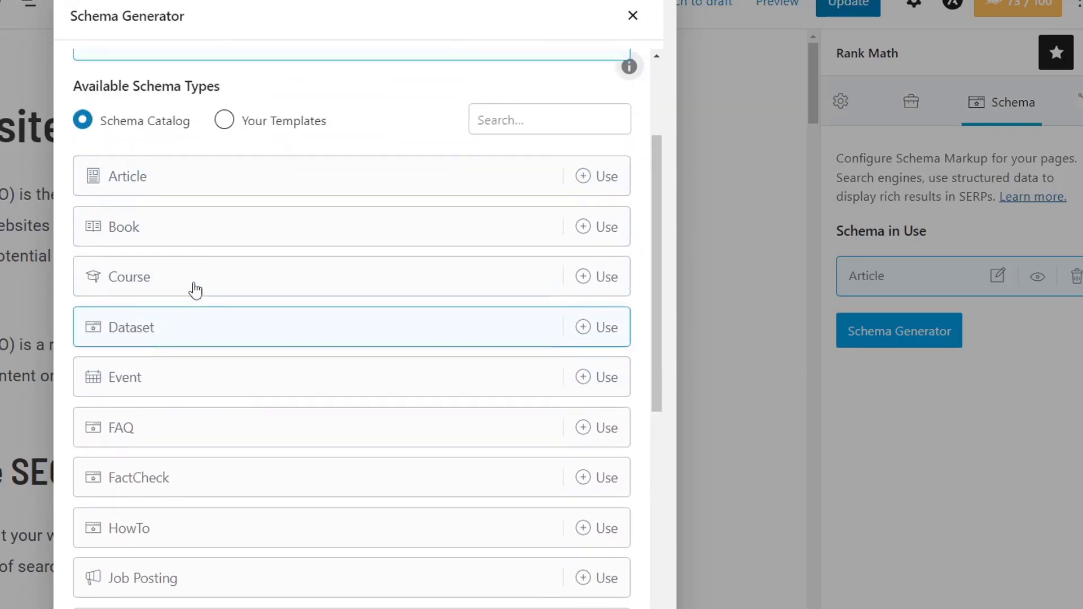
{"action": "left_click", "coordinate": [119, 427]}
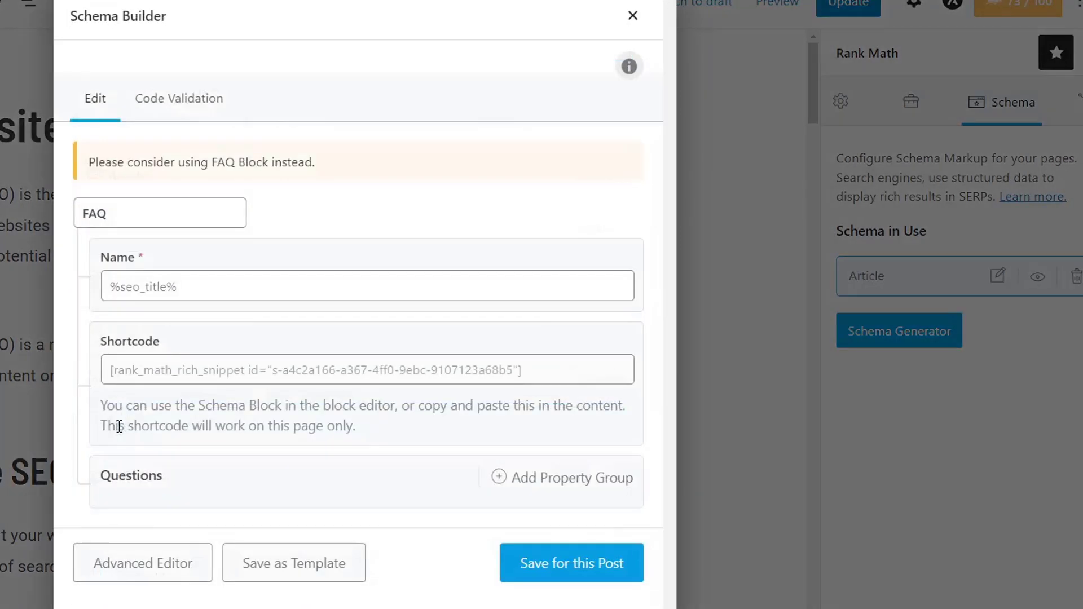
Add a first question group to the FAQ schema and check its Question, URL, Image and Answer fields
{"action": "left_click", "coordinate": [141, 281]}
{"action": "left_click", "coordinate": [256, 256]}
{"action": "left_click", "coordinate": [505, 479]}
{"action": "scroll", "coordinate": [437, 401], "scroll_direction": "down", "scroll_amount": 5}
{"action": "left_click", "coordinate": [153, 275]}
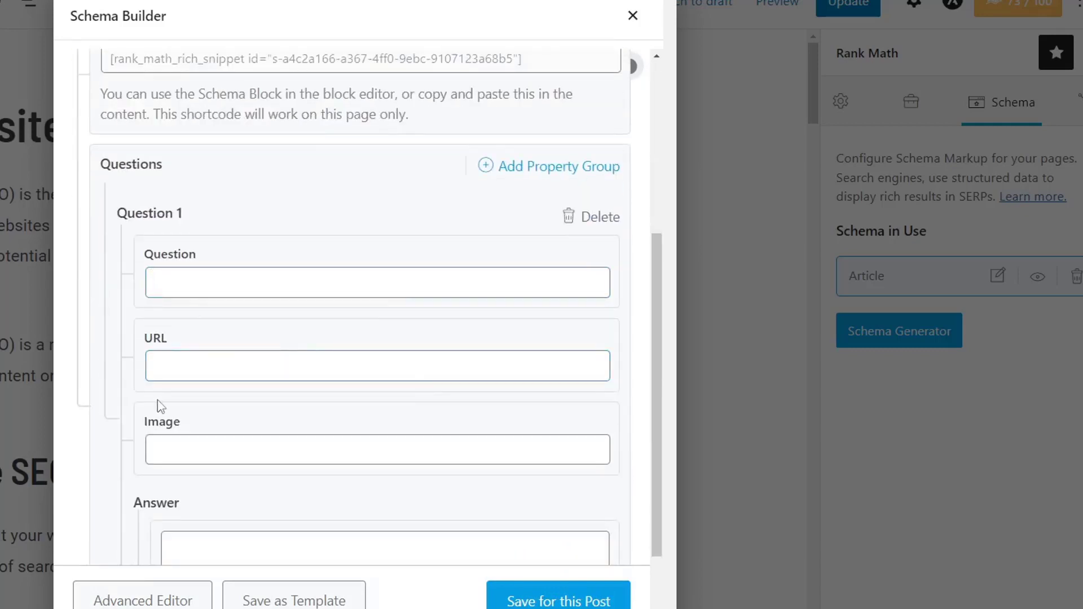
{"action": "scroll", "coordinate": [163, 395], "scroll_direction": "down", "scroll_amount": 3}
{"action": "left_click", "coordinate": [193, 337]}
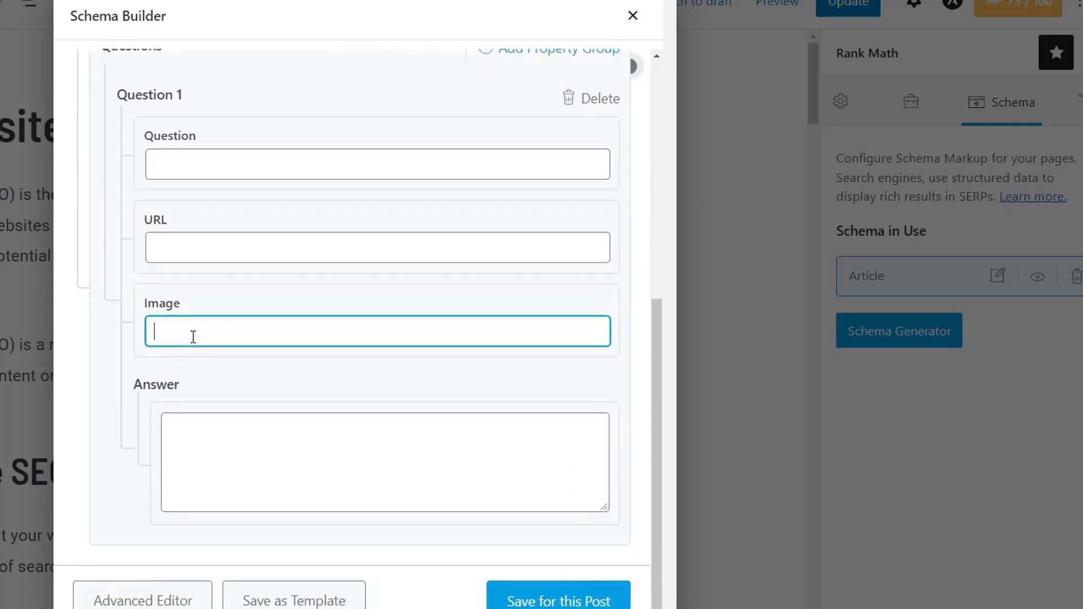
{"action": "left_click", "coordinate": [247, 455]}
{"action": "scroll", "coordinate": [533, 432], "scroll_direction": "up", "scroll_amount": 1}
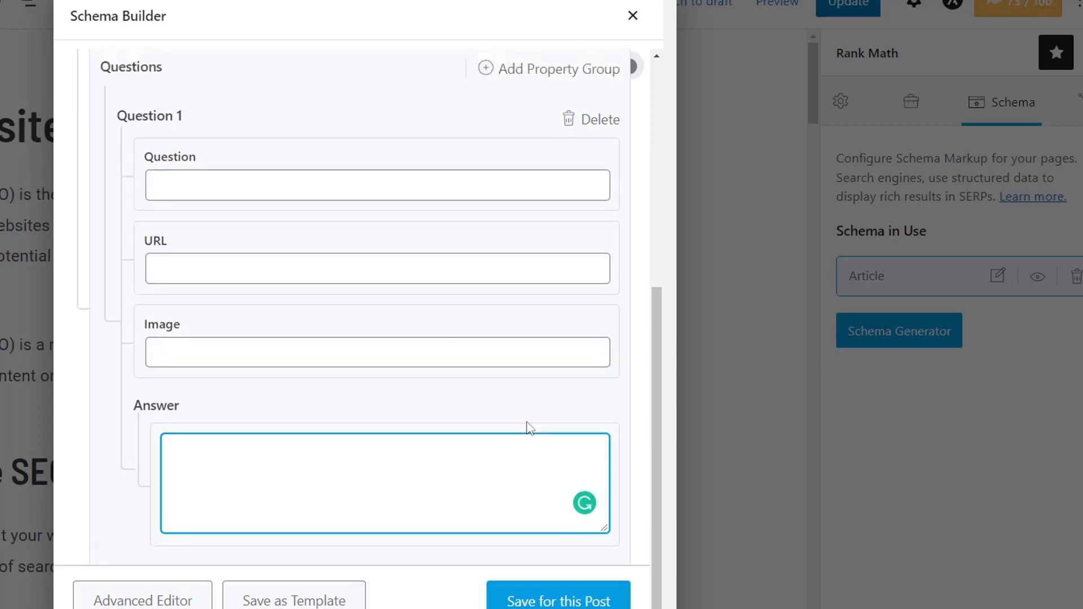
Add a second question group to the FAQ schema, check its fields, and close the schema without saving
{"action": "scroll", "coordinate": [533, 414], "scroll_direction": "up", "scroll_amount": 8}
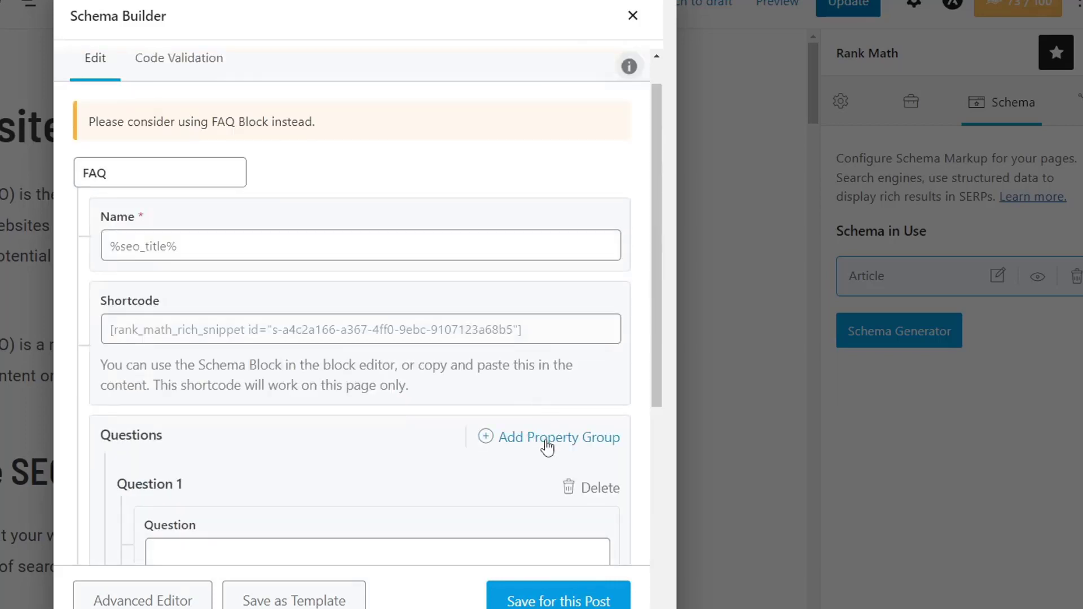
{"action": "scroll", "coordinate": [539, 412], "scroll_direction": "down", "scroll_amount": 2}
{"action": "left_click", "coordinate": [535, 372]}
{"action": "scroll", "coordinate": [541, 375], "scroll_direction": "down", "scroll_amount": 12}
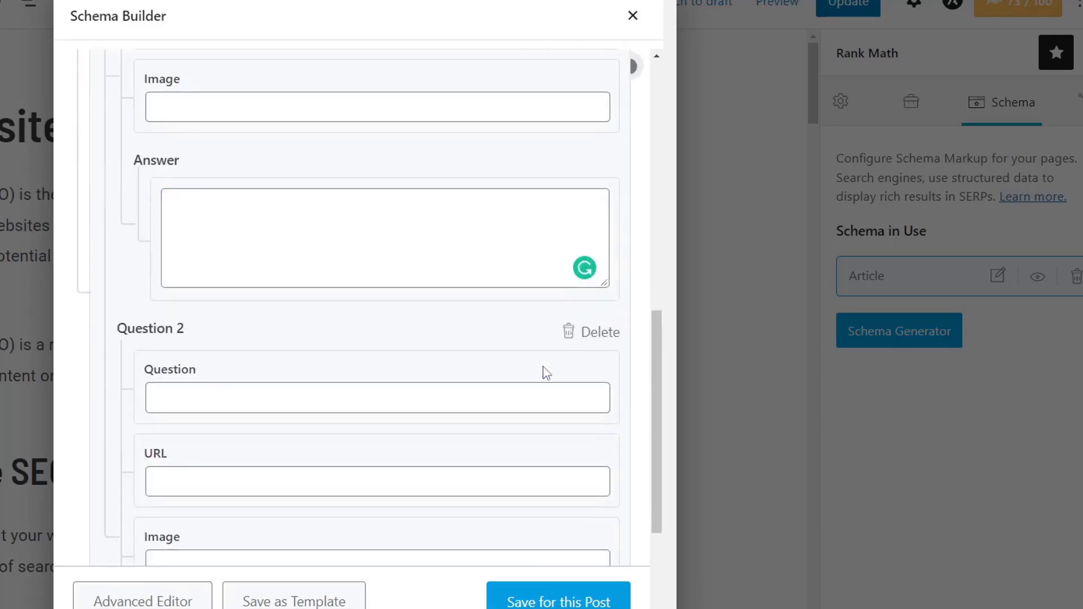
{"action": "left_click", "coordinate": [346, 256]}
{"action": "scroll", "coordinate": [508, 440], "scroll_direction": "up", "scroll_amount": 1}
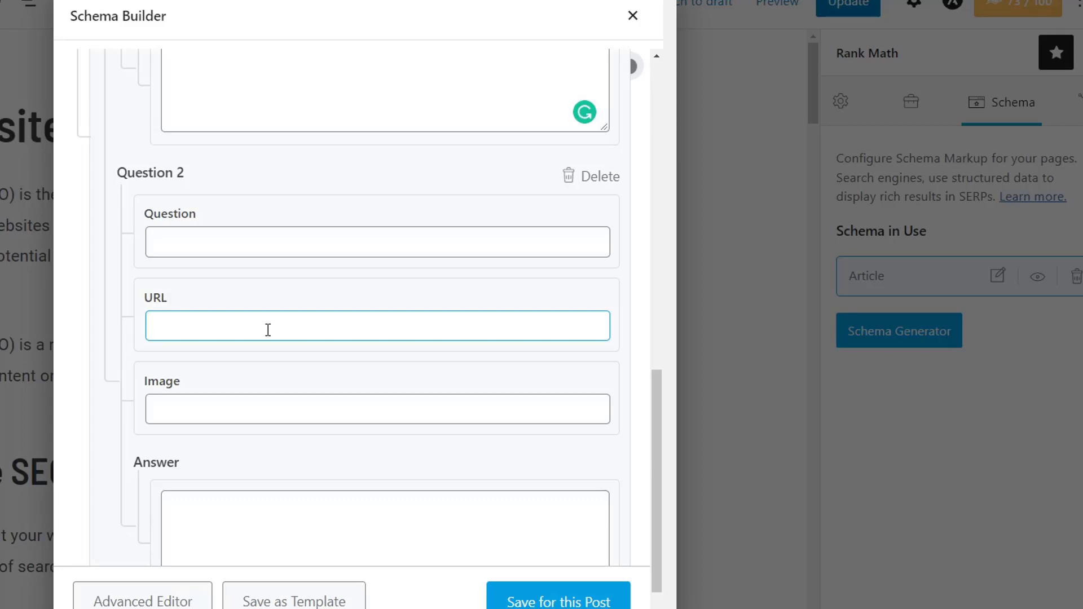
{"action": "left_click", "coordinate": [205, 334]}
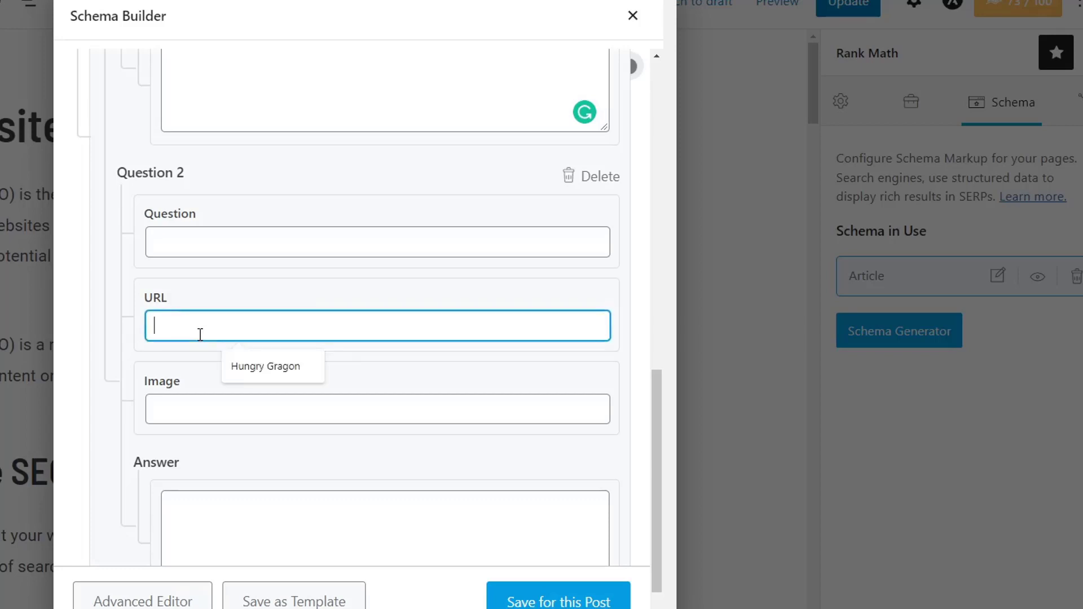
{"action": "left_click", "coordinate": [419, 271]}
{"action": "scroll", "coordinate": [445, 291], "scroll_direction": "up", "scroll_amount": 4}
{"action": "scroll", "coordinate": [454, 302], "scroll_direction": "up", "scroll_amount": 5}
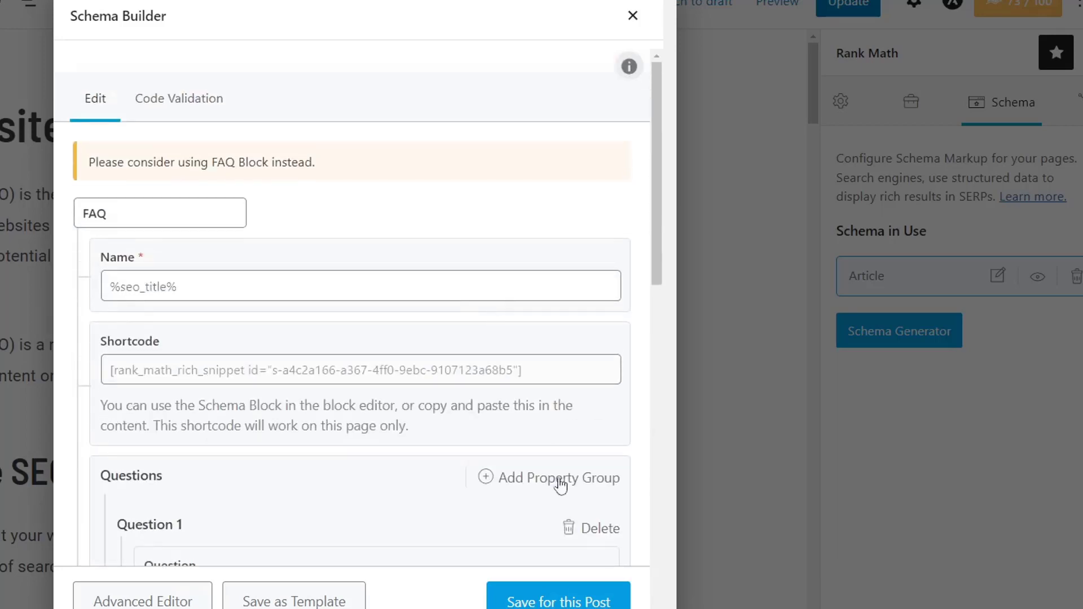
{"action": "left_click", "coordinate": [634, 17]}
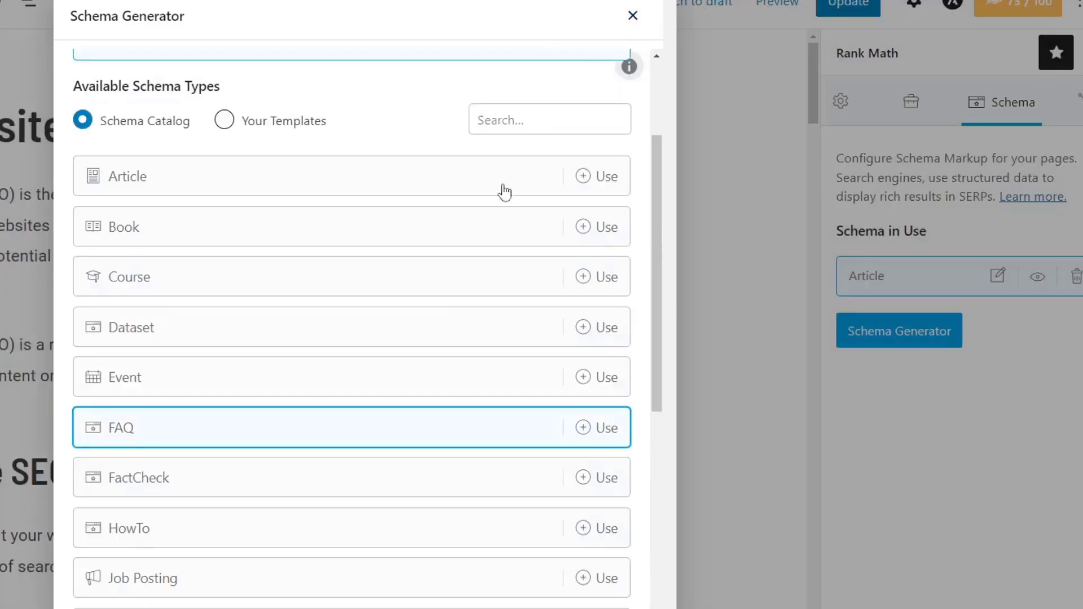
Review the remaining schema types in the catalog down to Video and close the Schema Generator
{"action": "scroll", "coordinate": [443, 313], "scroll_direction": "down", "scroll_amount": 6}
{"action": "scroll", "coordinate": [272, 362], "scroll_direction": "down", "scroll_amount": 1}
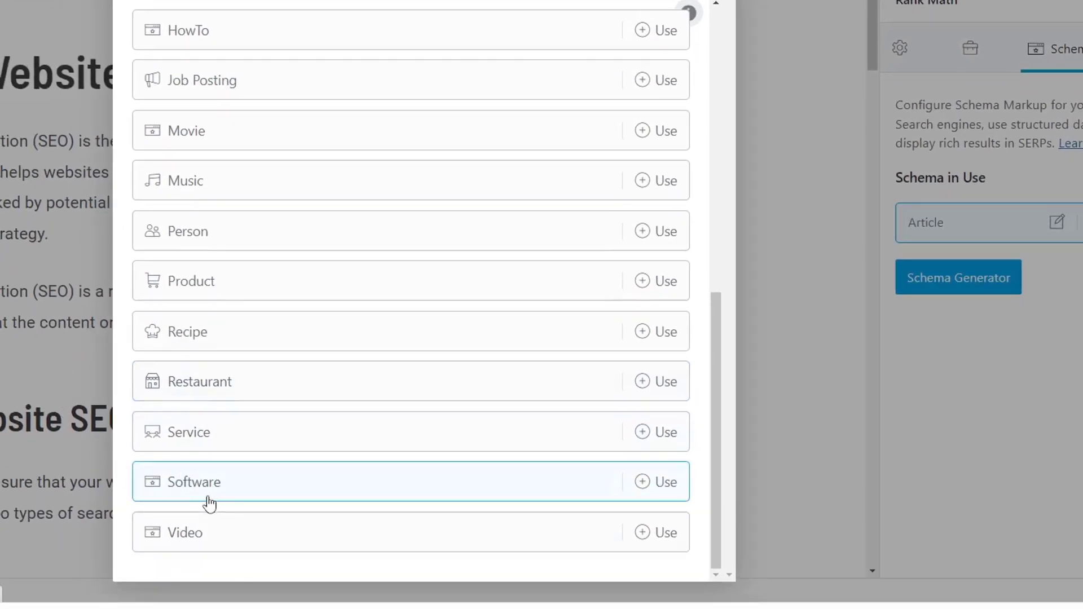
{"action": "scroll", "coordinate": [273, 392], "scroll_direction": "up", "scroll_amount": 8}
{"action": "scroll", "coordinate": [282, 395], "scroll_direction": "down", "scroll_amount": 1}
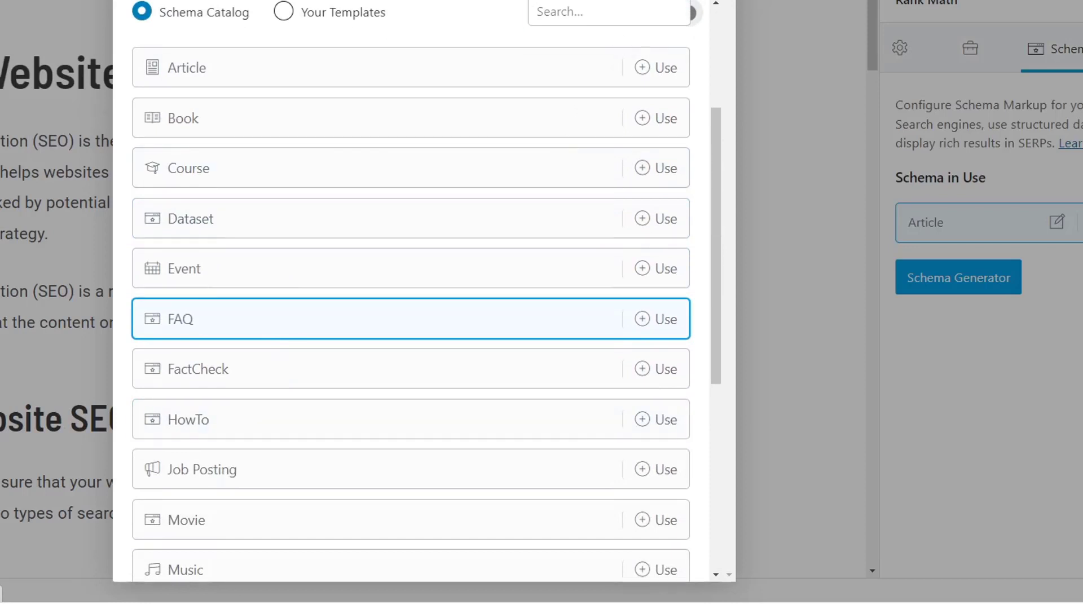
{"action": "left_click", "coordinate": [715, 1]}
Insert a "FAQ by Rank Math" block in the empty paragraph below the answer to "What are some ways to build links?"
{"action": "scroll", "coordinate": [698, 258], "scroll_direction": "down", "scroll_amount": 15}
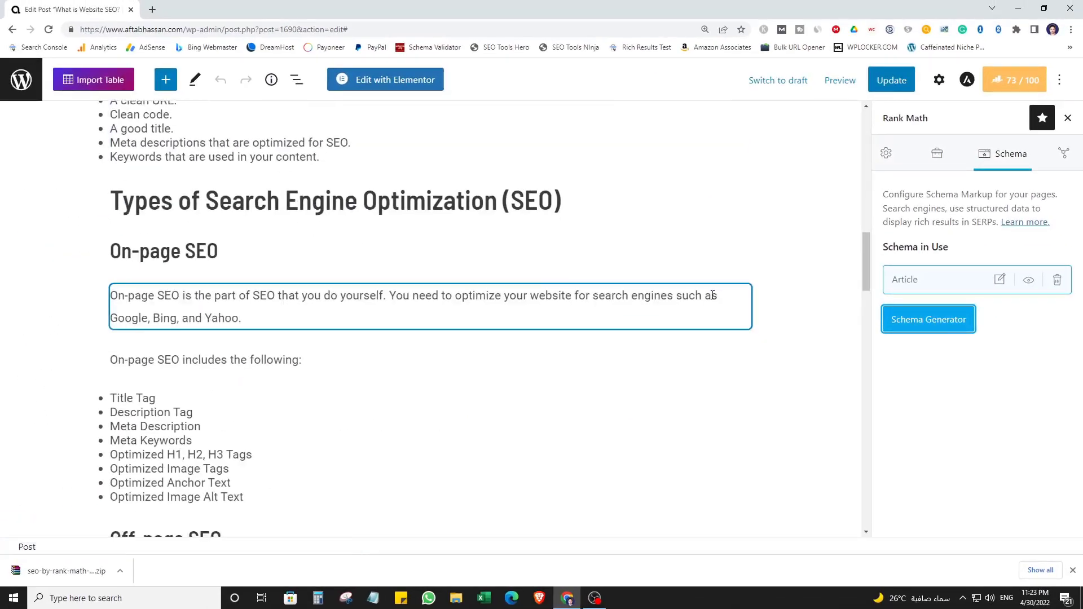
{"action": "scroll", "coordinate": [712, 295], "scroll_direction": "down", "scroll_amount": 20}
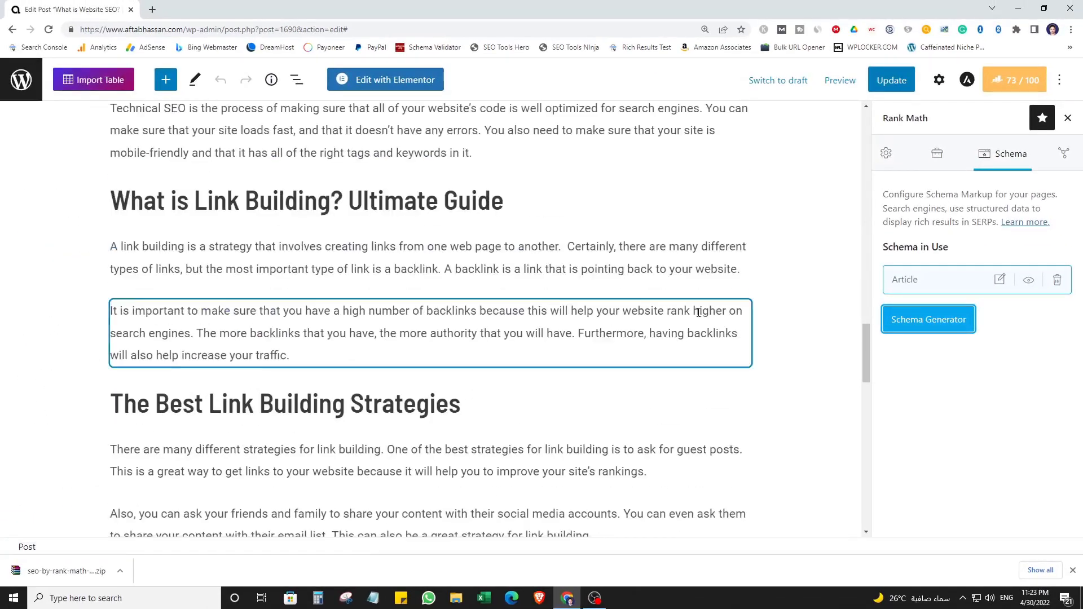
{"action": "scroll", "coordinate": [698, 318], "scroll_direction": "up", "scroll_amount": 4}
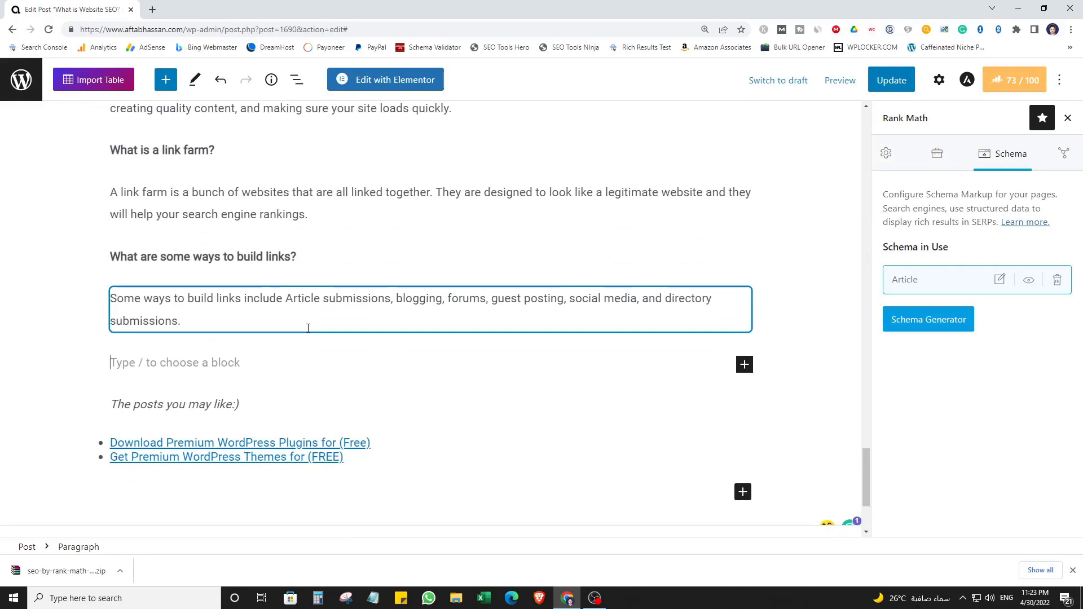
{"action": "left_click", "coordinate": [654, 355]}
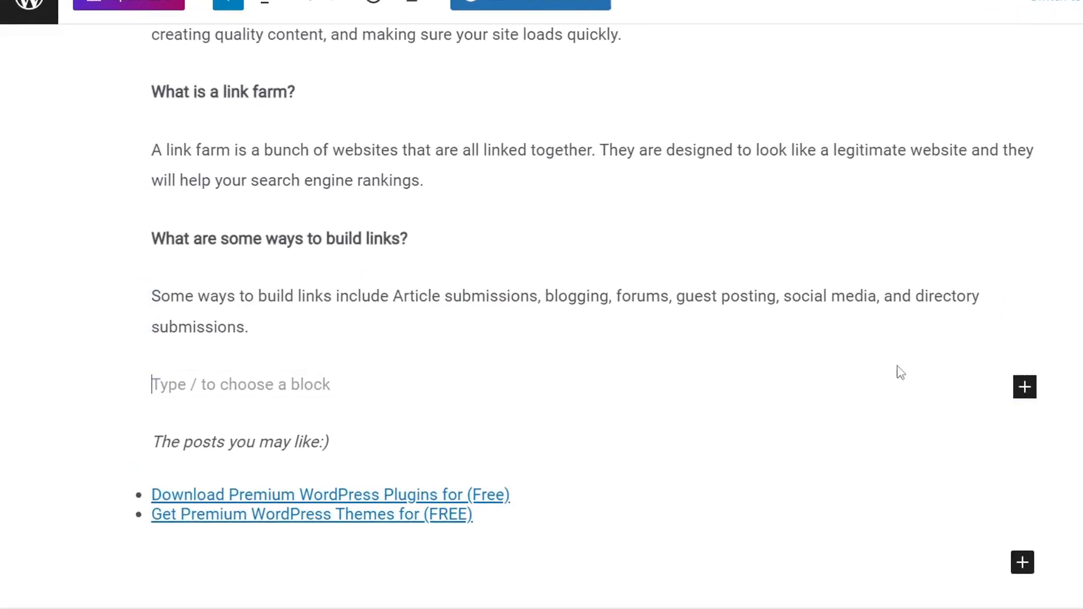
{"action": "left_click", "coordinate": [1025, 387]}
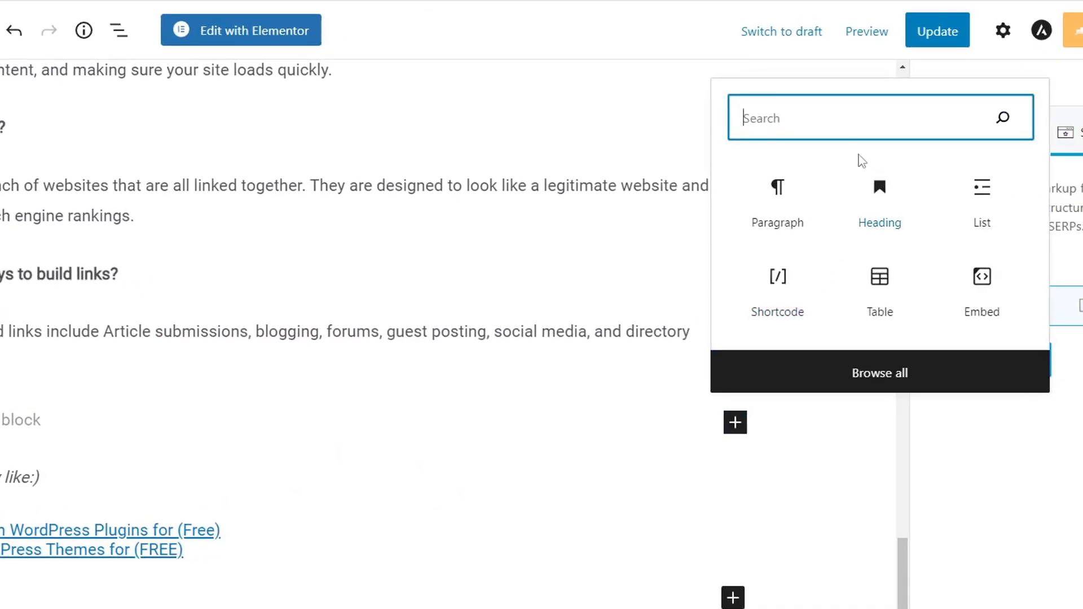
{"action": "type", "text": "faq"}
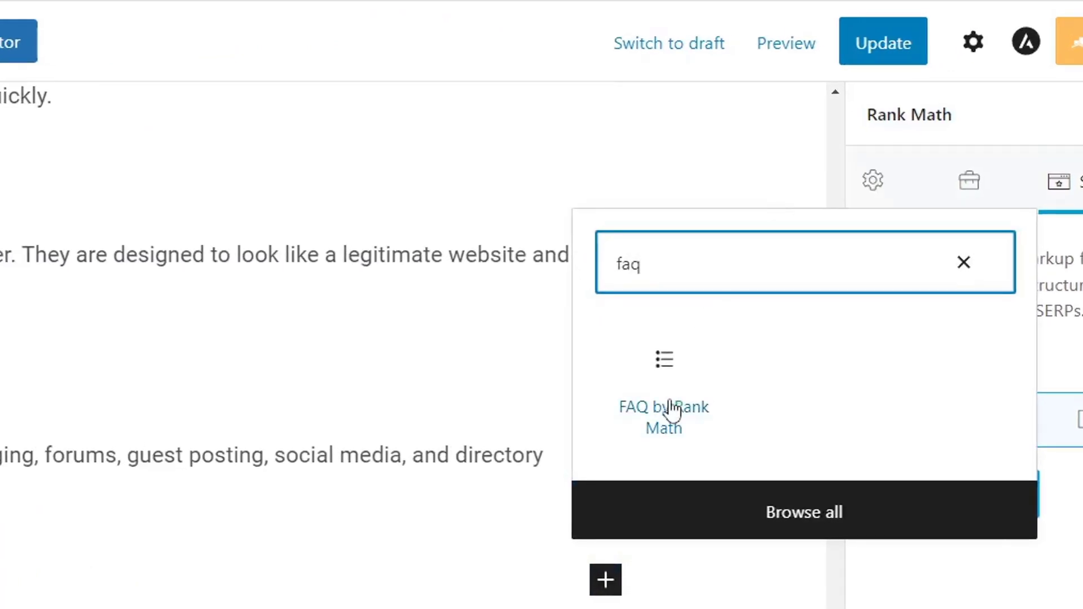
{"action": "left_click", "coordinate": [696, 389]}
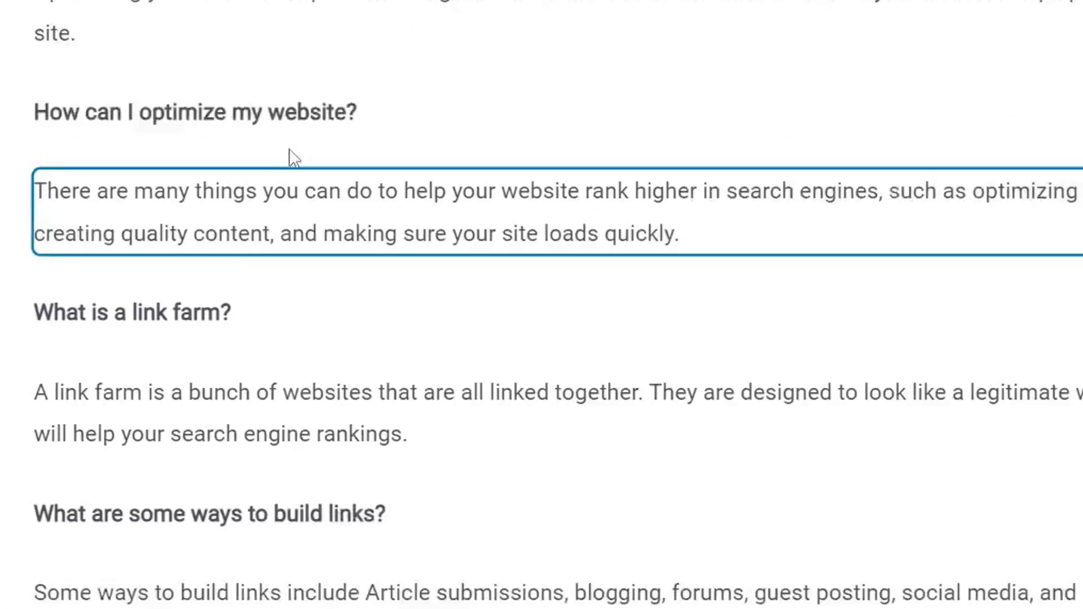
Copy "Why do I need to optimize my website?" from the post and paste it as the FAQ block's first question
{"action": "triple_click", "coordinate": [278, 174]}
{"action": "key", "text": "ctrl+c"}
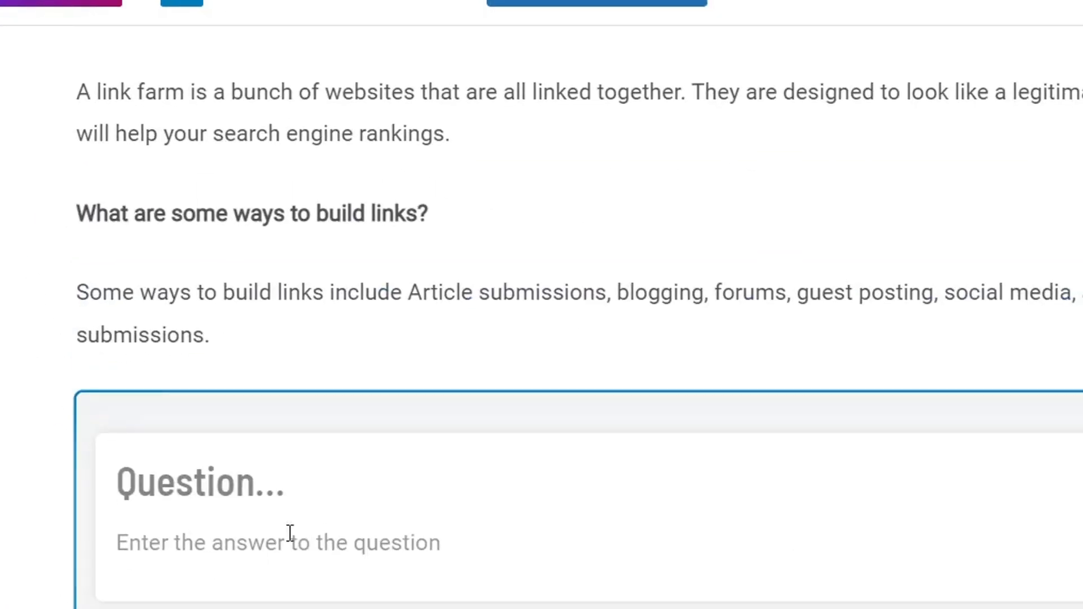
{"action": "left_click", "coordinate": [217, 442]}
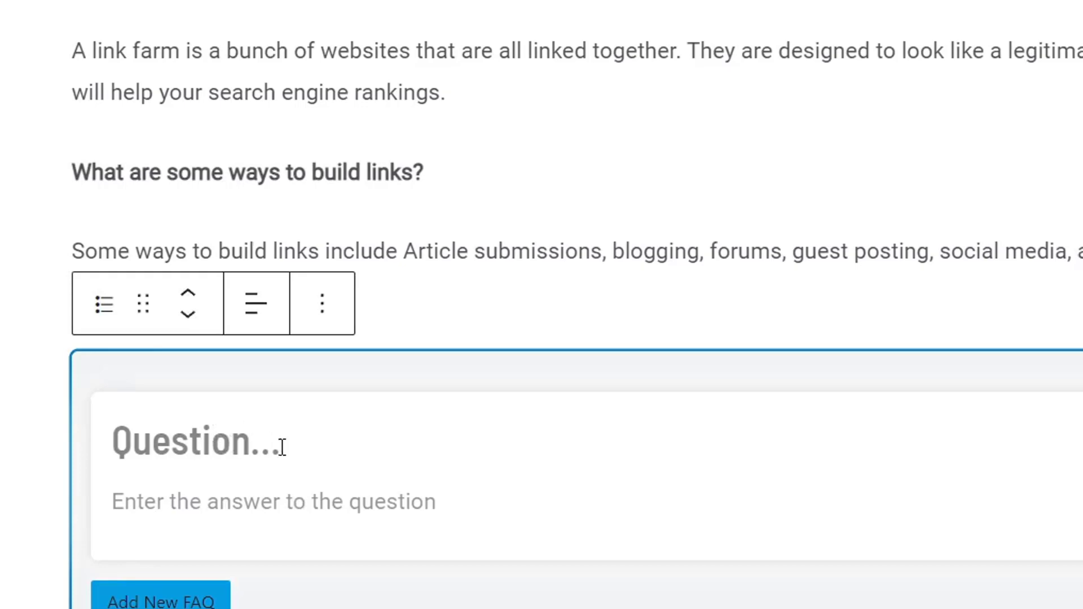
{"action": "key", "text": "ctrl+v"}
Copy the paragraph starting "Optimizing your website helps search engines" into the first FAQ's answer
{"action": "scroll", "coordinate": [435, 476], "scroll_direction": "up", "scroll_amount": 6}
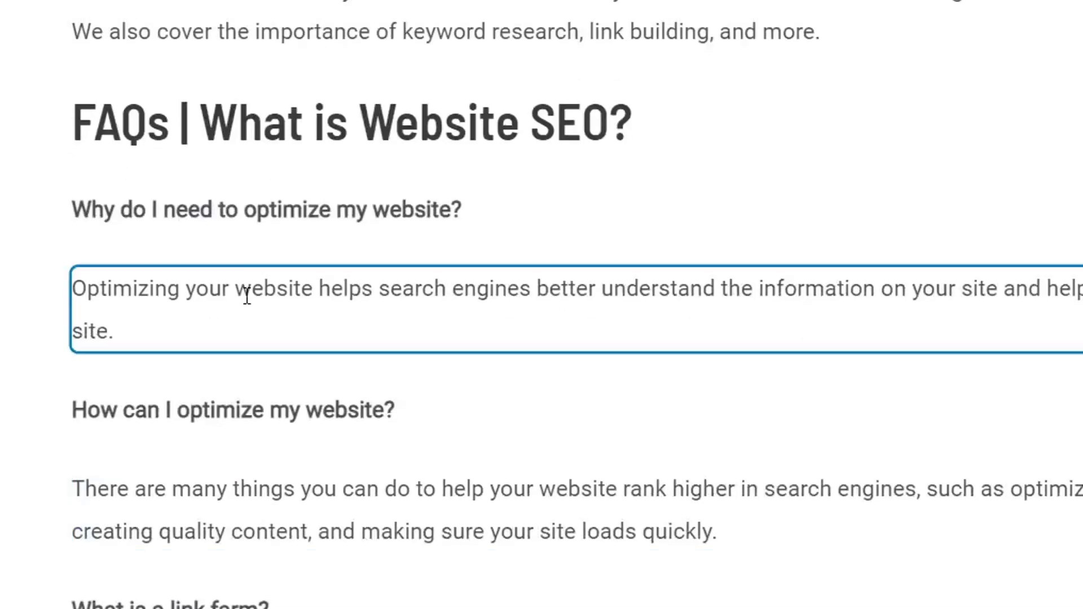
{"action": "triple_click", "coordinate": [247, 297]}
{"action": "scroll", "coordinate": [586, 489], "scroll_direction": "down", "scroll_amount": 10}
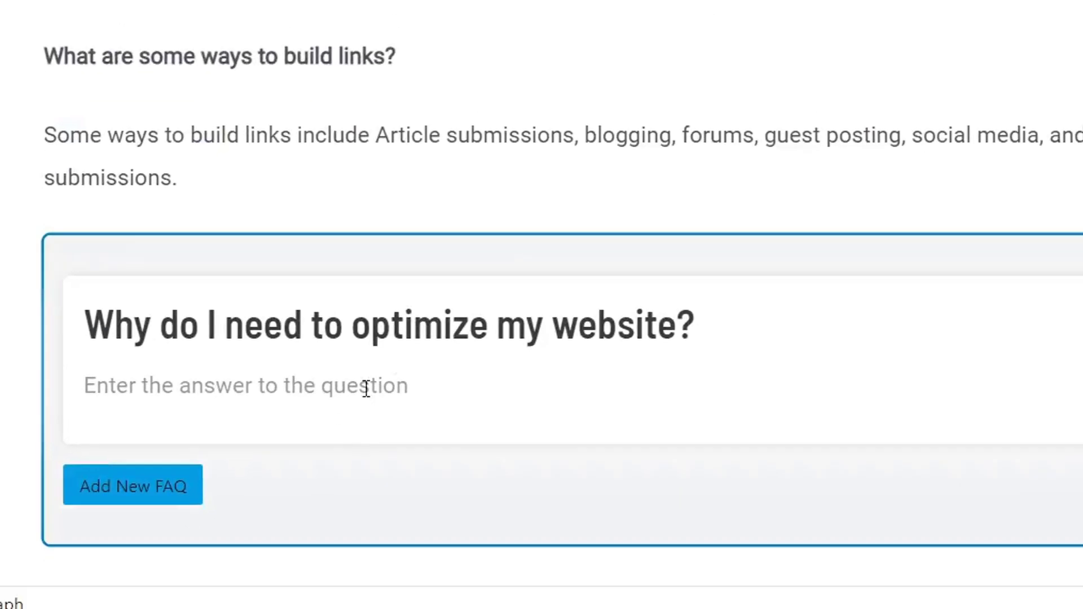
{"action": "left_click", "coordinate": [331, 352]}
{"action": "type", "text": "Optimizing your website helps search engines better understand the information on your site and helps people find your site."}
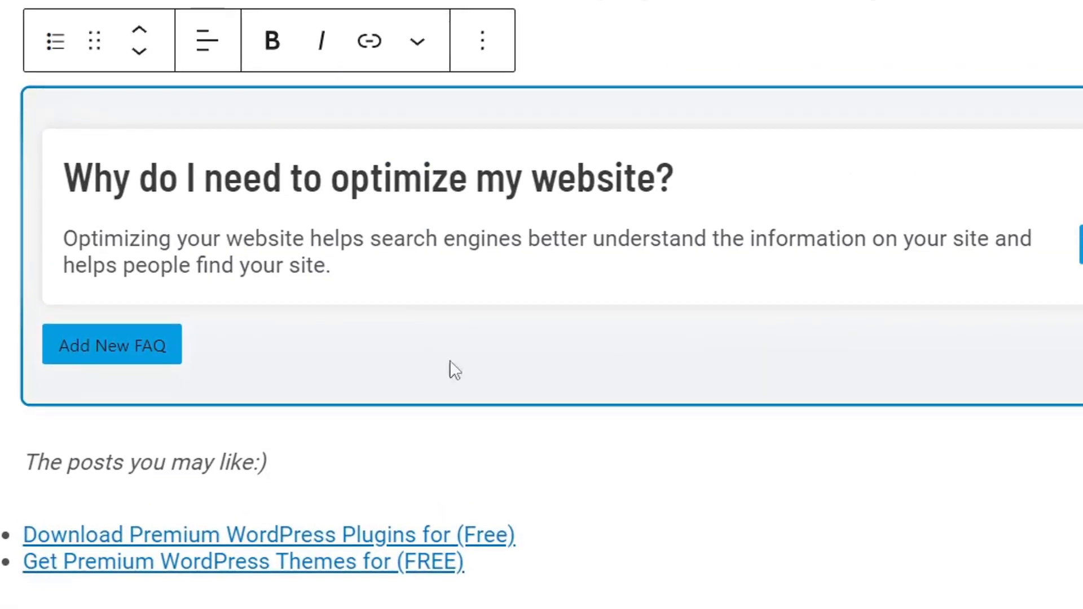
Add a second FAQ entry and copy the question "How can I optimize my website?" from the post for it
{"action": "left_click", "coordinate": [89, 350]}
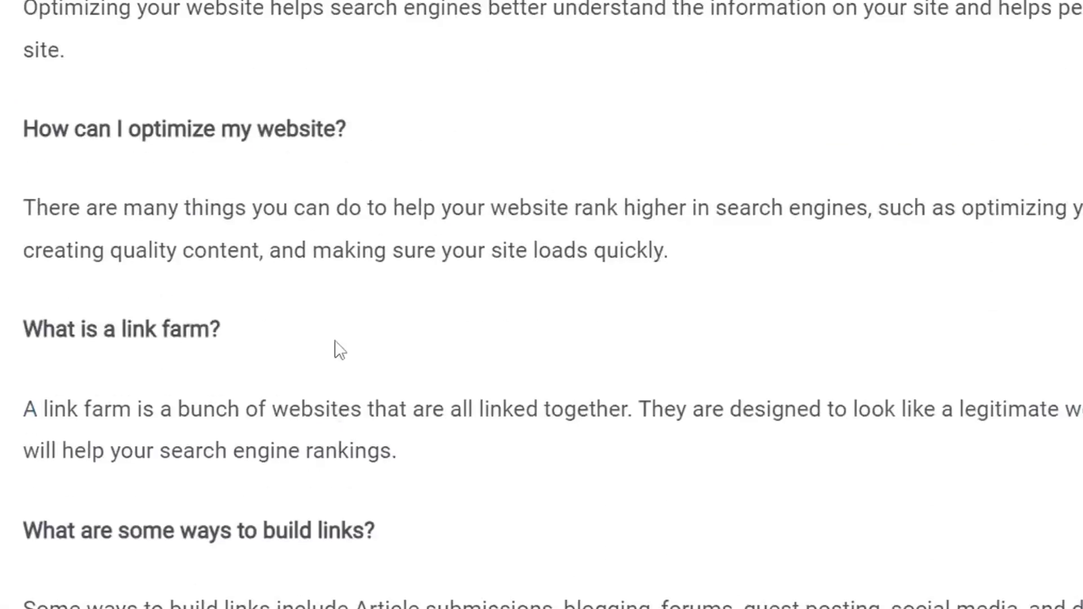
{"action": "triple_click", "coordinate": [248, 129]}
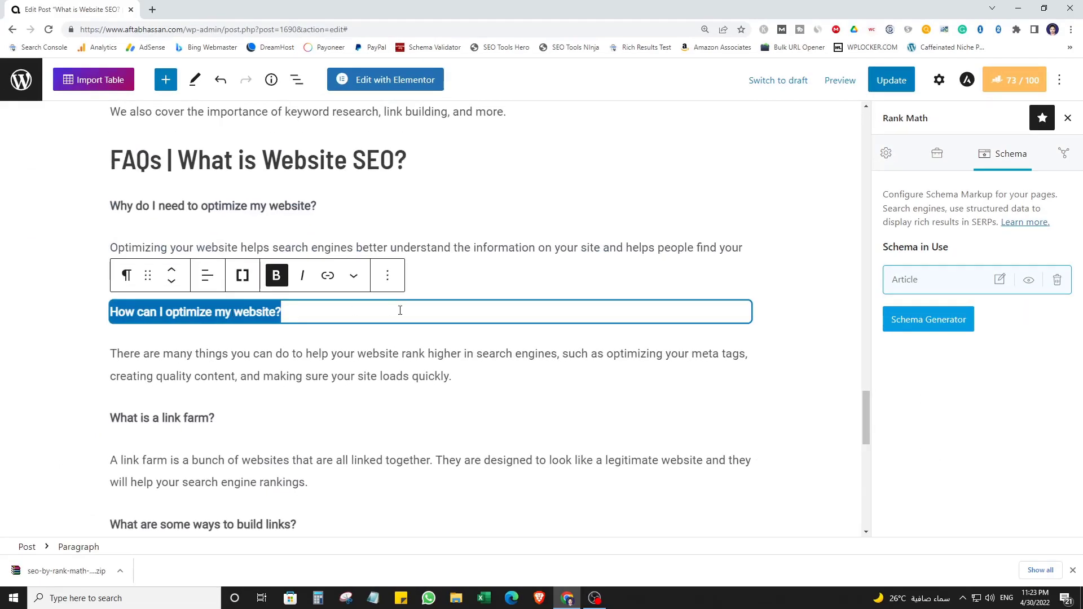
{"action": "scroll", "coordinate": [400, 310], "scroll_direction": "down", "scroll_amount": 5}
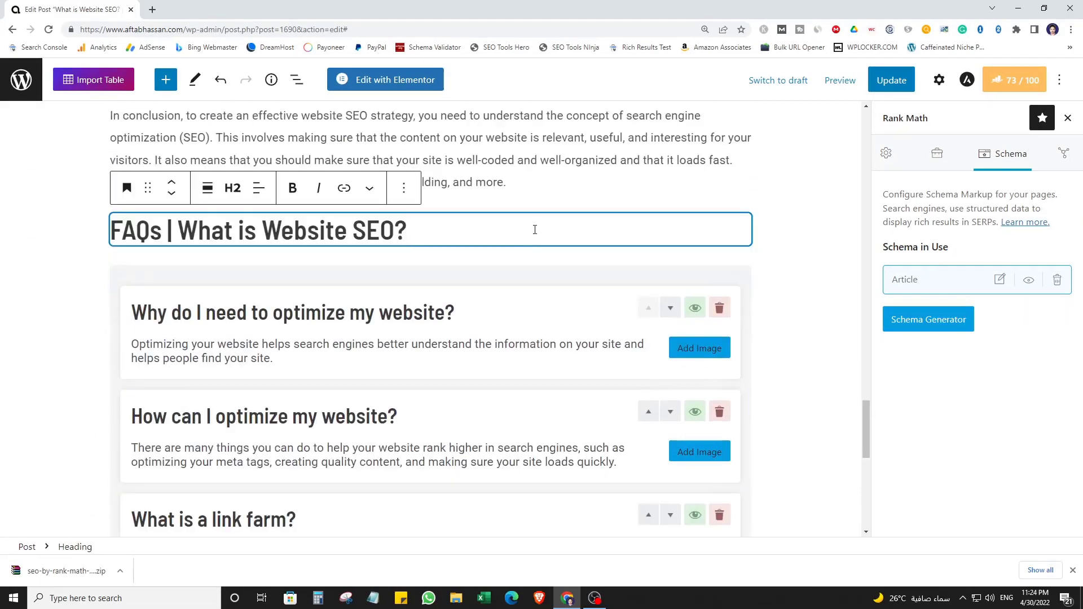
Review the filled FAQ block, reopen the Schema Generator, and open the Article schema from the catalog
{"action": "scroll", "coordinate": [596, 316], "scroll_direction": "down", "scroll_amount": 5}
{"action": "scroll", "coordinate": [564, 327], "scroll_direction": "up", "scroll_amount": 4}
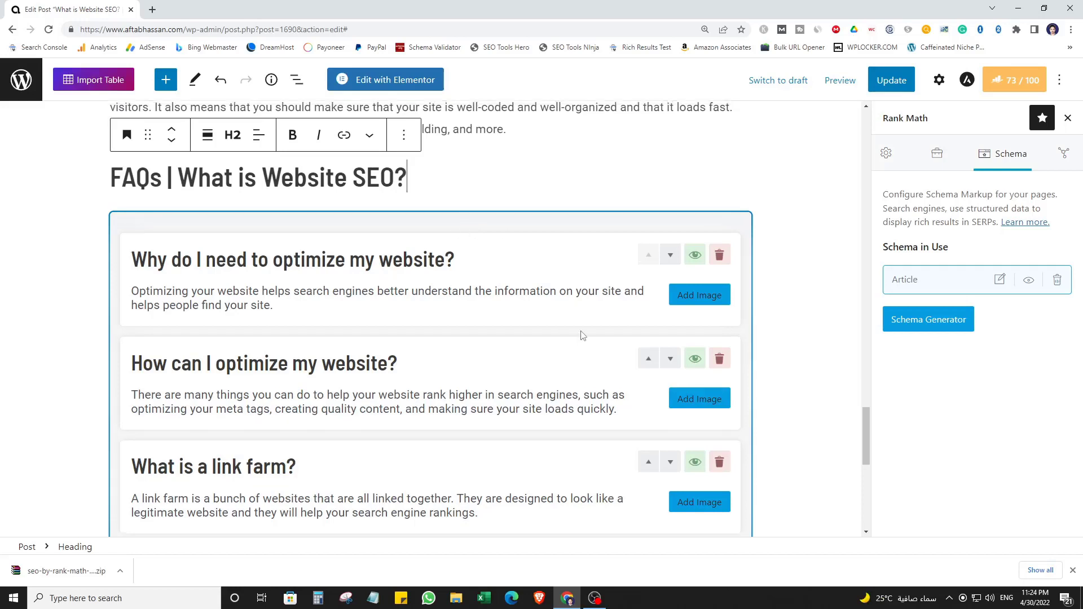
{"action": "scroll", "coordinate": [580, 333], "scroll_direction": "up", "scroll_amount": 3}
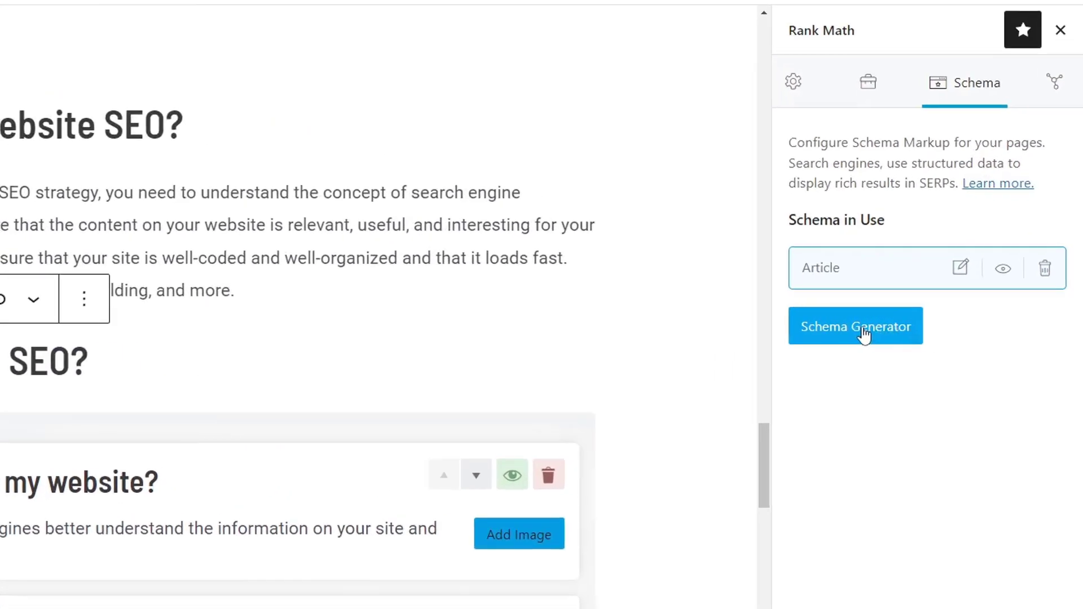
{"action": "left_click", "coordinate": [951, 320]}
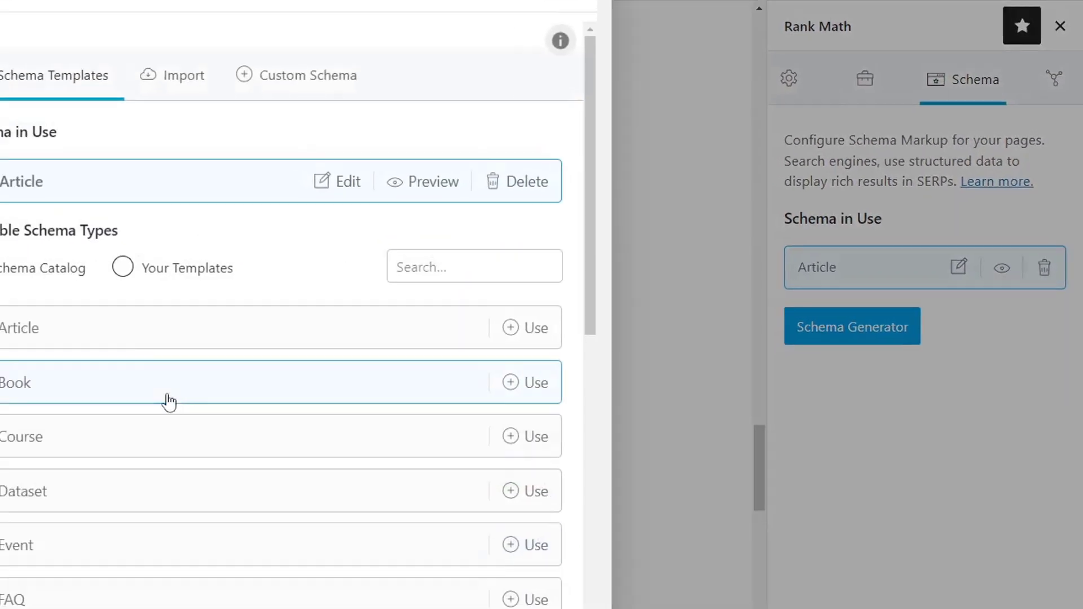
{"action": "left_click", "coordinate": [136, 324]}
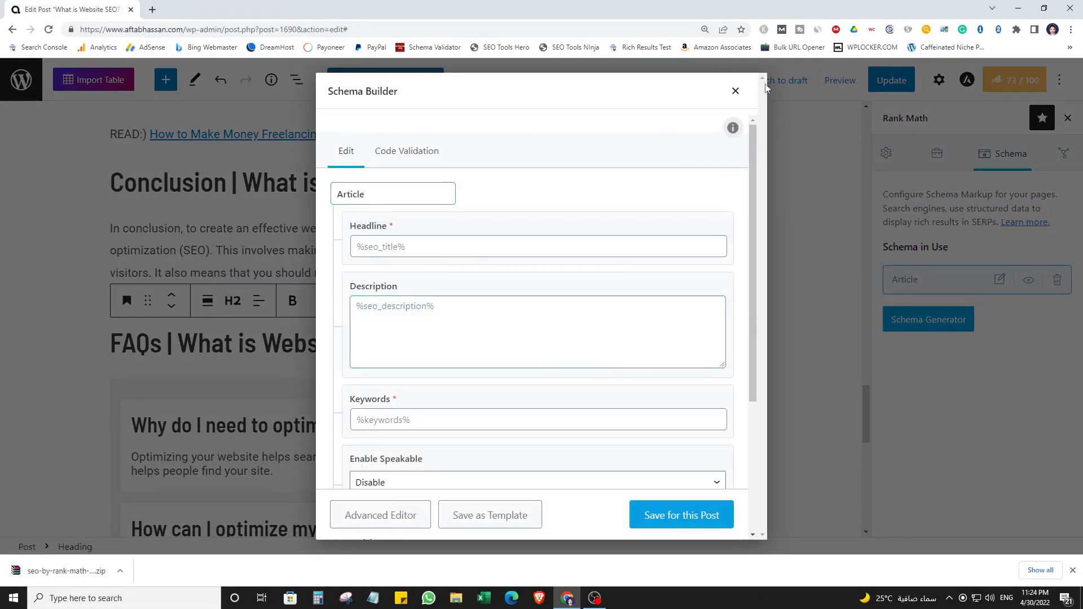
Leave the Article schema, use the Course schema from the catalog instead, and enter the filler headline "fdgfdgfd"
{"action": "left_click", "coordinate": [735, 91]}
{"action": "scroll", "coordinate": [459, 286], "scroll_direction": "down", "scroll_amount": 1}
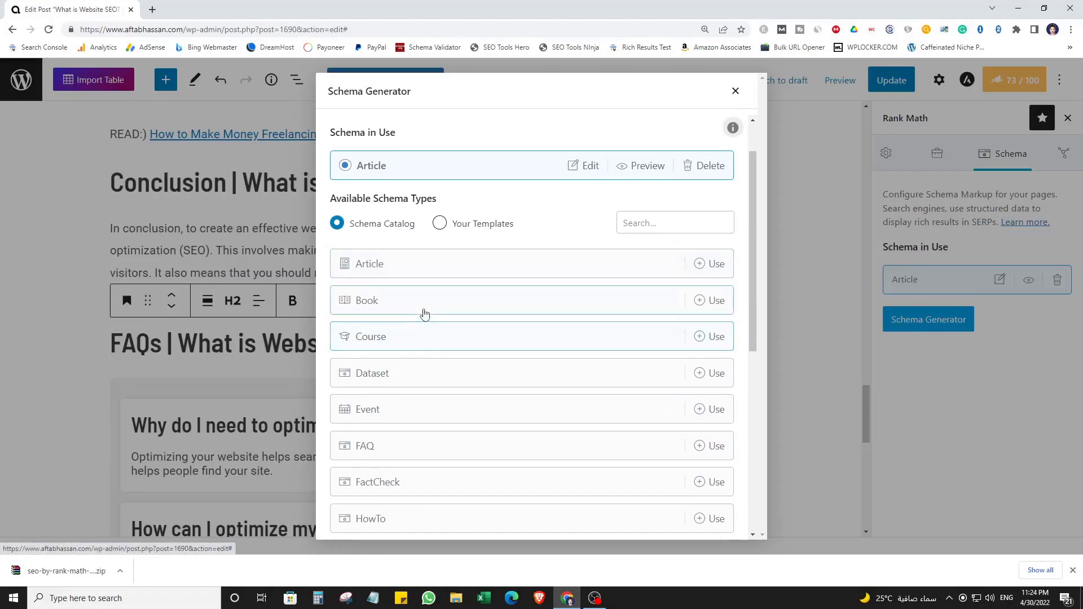
{"action": "left_click", "coordinate": [413, 338]}
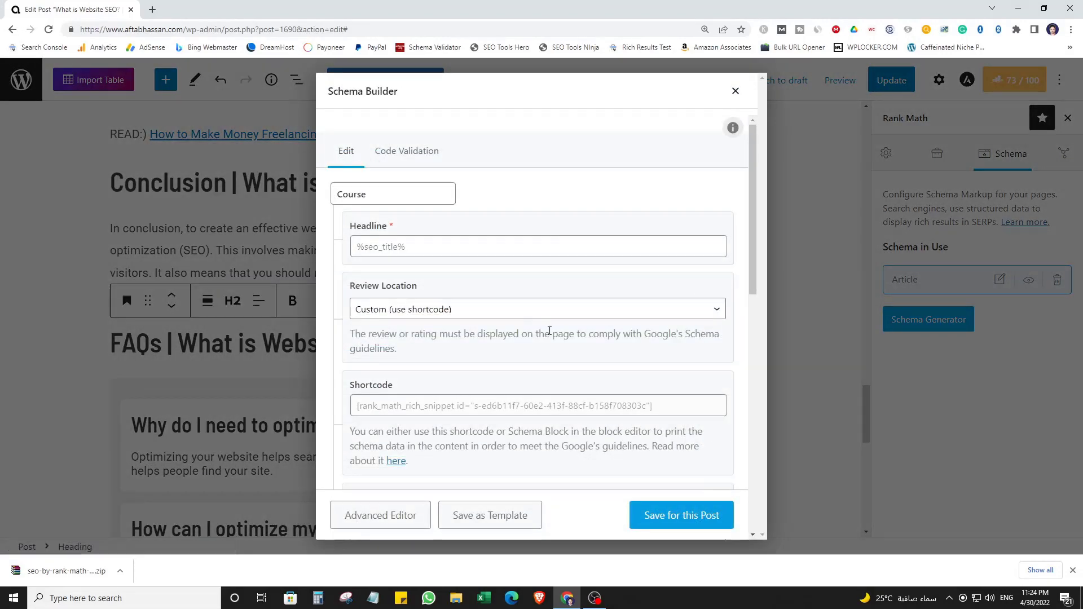
{"action": "left_click", "coordinate": [471, 243]}
{"action": "type", "text": "fdgfdgfd"}
Fill the Course schema's description with filler text and save the schema for this post
{"action": "scroll", "coordinate": [519, 395], "scroll_direction": "down", "scroll_amount": 5}
{"action": "left_click", "coordinate": [442, 237]}
{"action": "type", "text": "fgfdgfd"}
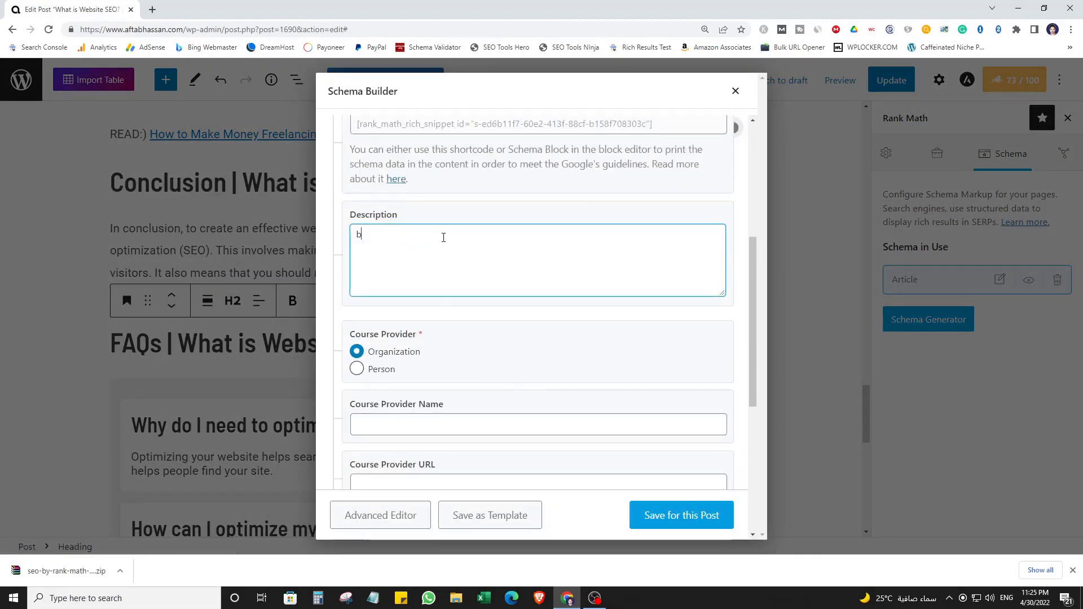
{"action": "scroll", "coordinate": [520, 316], "scroll_direction": "down", "scroll_amount": 5}
{"action": "left_click", "coordinate": [696, 515]}
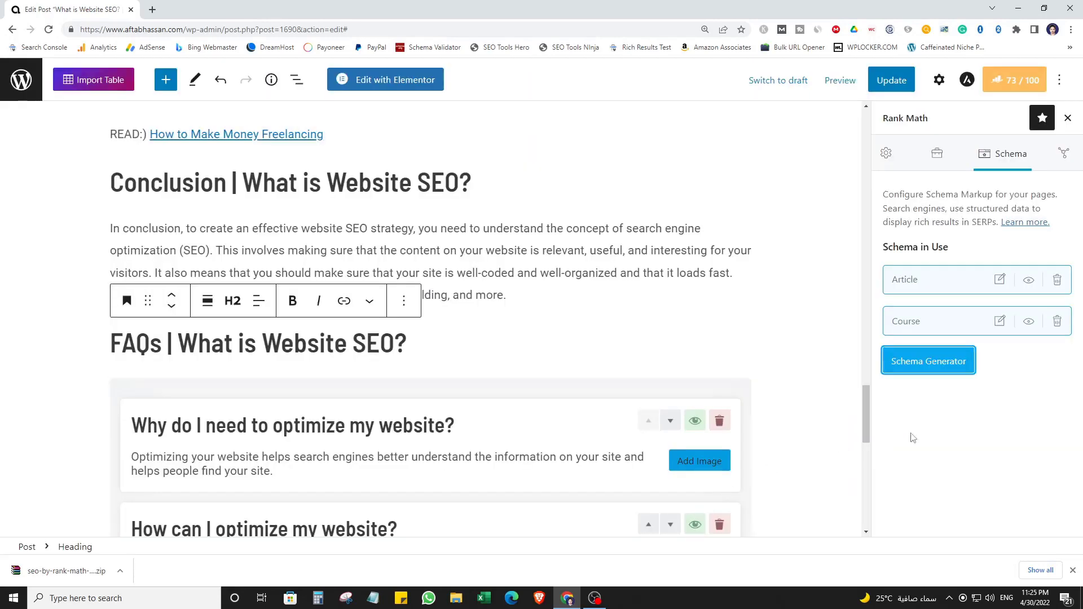
Add a HowTo schema from the Schema Generator with description "bdgbdg" and name "dbgbdb", and save it for this post
{"action": "left_click", "coordinate": [936, 364]}
{"action": "scroll", "coordinate": [484, 310], "scroll_direction": "down", "scroll_amount": 5}
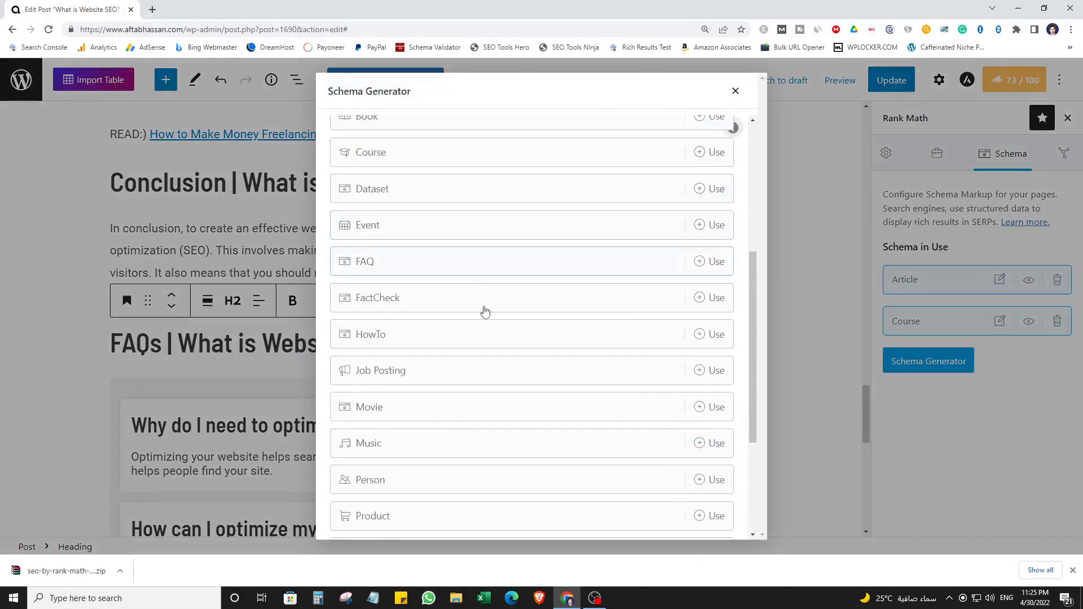
{"action": "left_click", "coordinate": [454, 333]}
{"action": "left_click", "coordinate": [562, 379]}
{"action": "type", "text": "bdgbdg"}
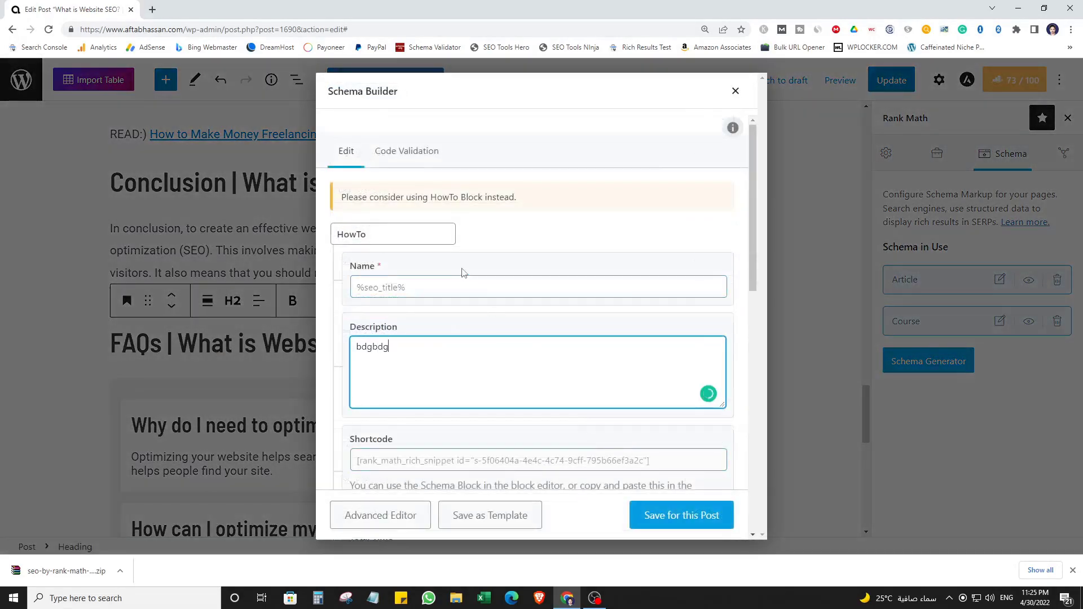
{"action": "left_click", "coordinate": [464, 286]}
{"action": "type", "text": "dbgbdb"}
{"action": "left_click", "coordinate": [677, 516]}
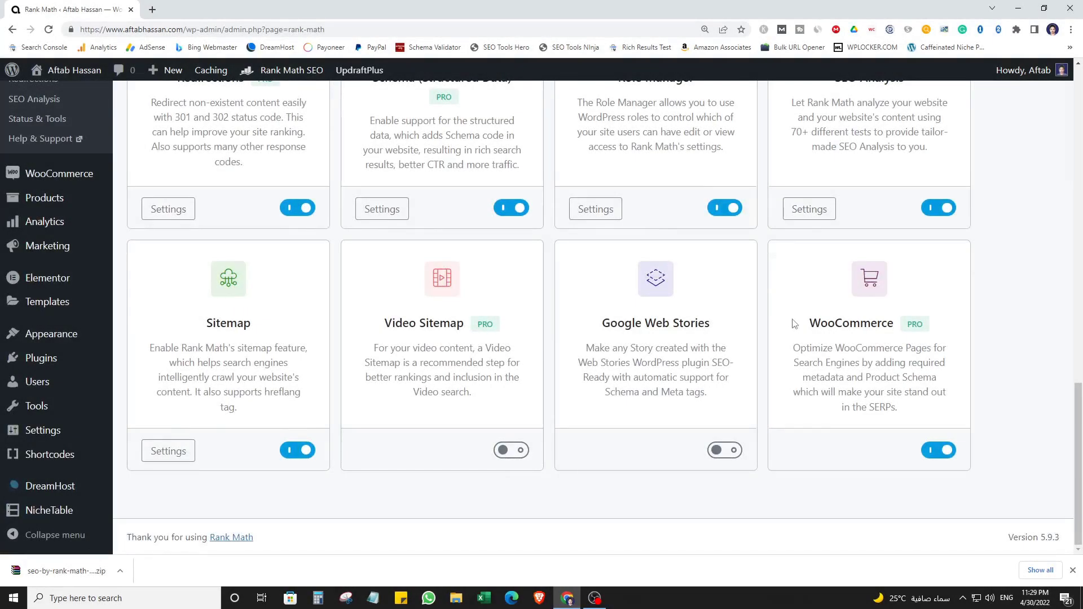
Leave the Rank Math modules page for rankmath.com and open its plan comparison page
{"action": "scroll", "coordinate": [589, 445], "scroll_direction": "up", "scroll_amount": 20}
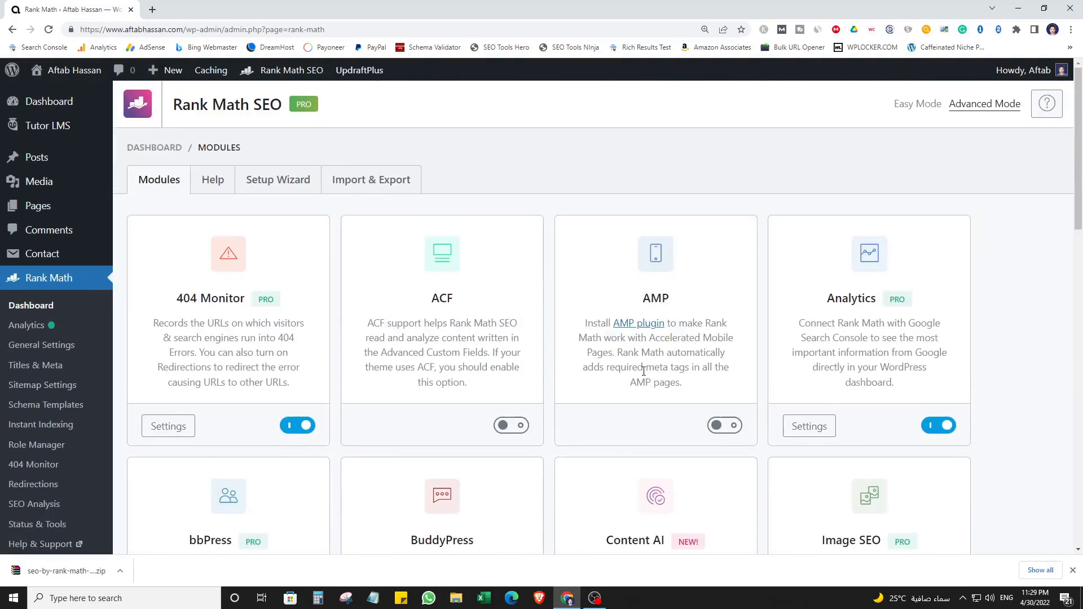
{"action": "left_click", "coordinate": [334, 26]}
{"action": "type", "text": "rankma"}
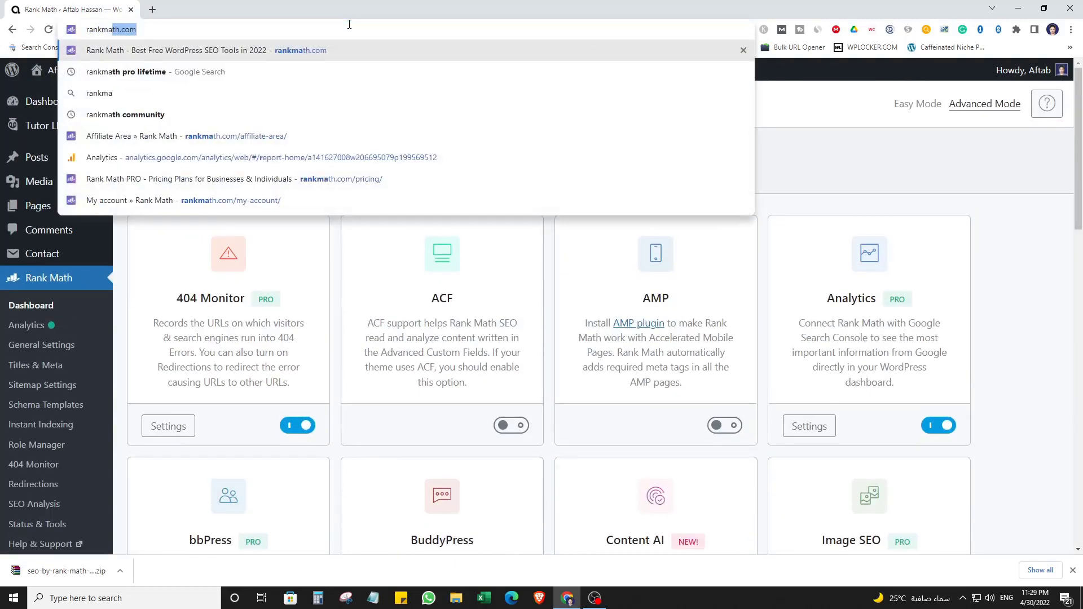
{"action": "key", "text": "Return"}
{"action": "left_click", "coordinate": [691, 90]}
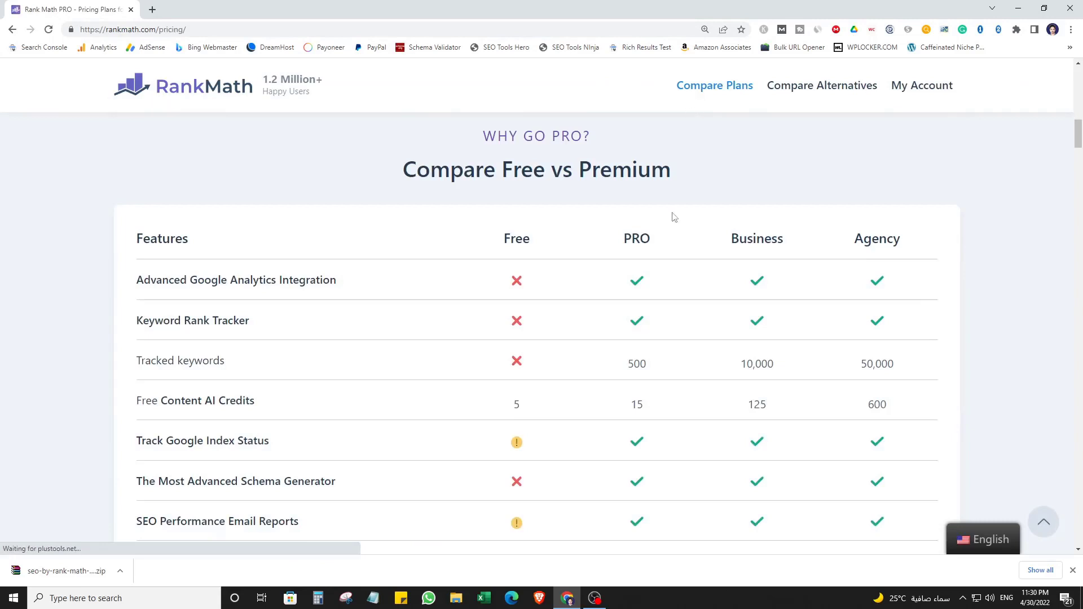
Examine the Compare Free vs Premium table for the features included in the Free, PRO, Business and Agency plans
{"action": "scroll", "coordinate": [671, 229], "scroll_direction": "down", "scroll_amount": 3}
{"action": "scroll", "coordinate": [652, 216], "scroll_direction": "up", "scroll_amount": 3}
{"action": "scroll", "coordinate": [669, 256], "scroll_direction": "down", "scroll_amount": 1}
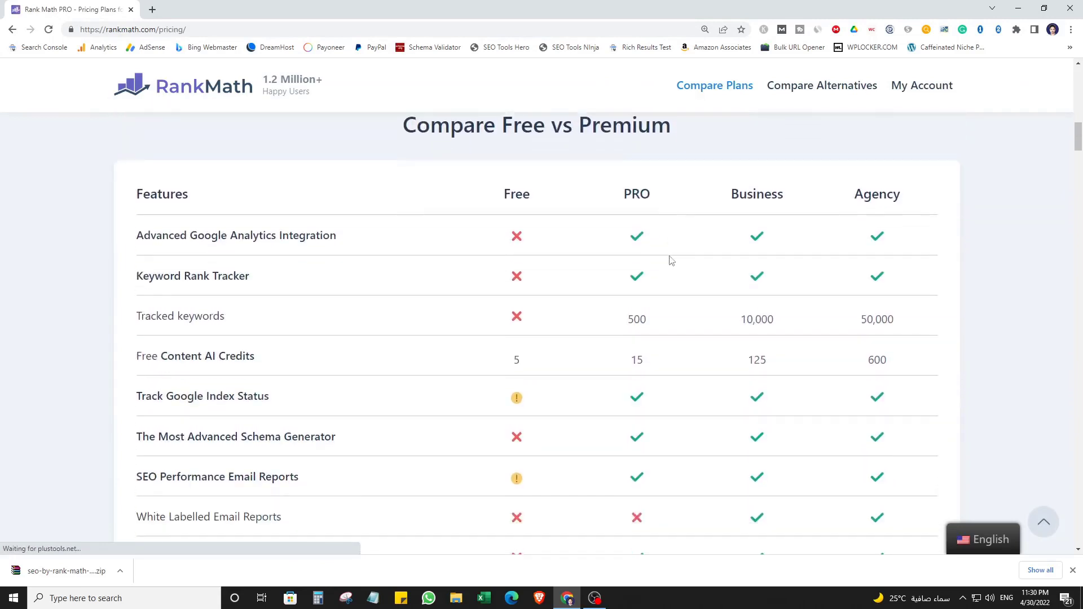
{"action": "scroll", "coordinate": [671, 260], "scroll_direction": "down", "scroll_amount": 2}
{"action": "mouse_move", "coordinate": [231, 284]}
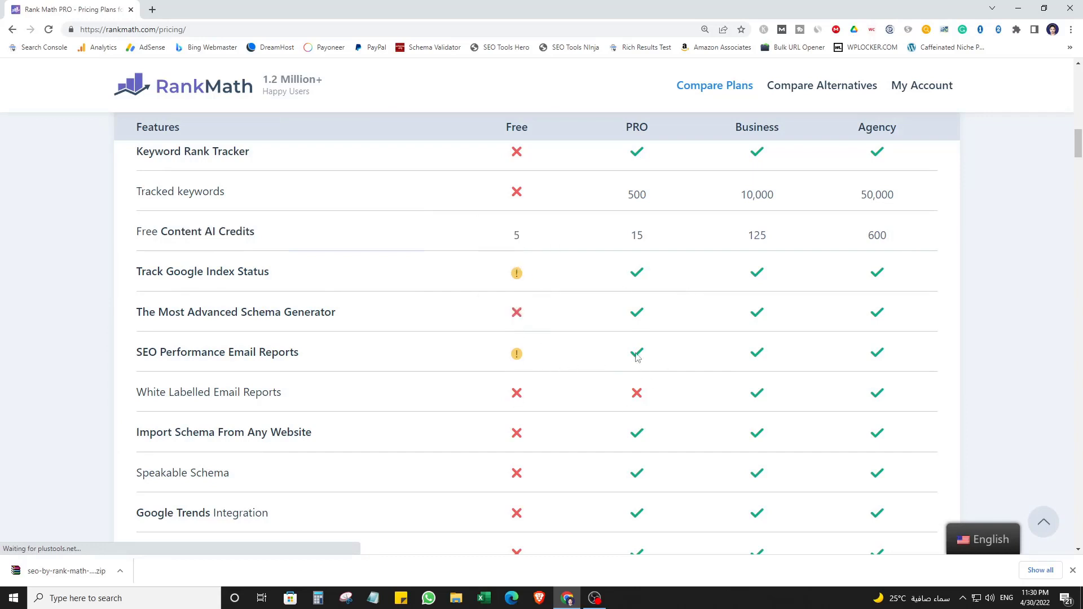
{"action": "scroll", "coordinate": [654, 386], "scroll_direction": "down", "scroll_amount": 6}
{"action": "scroll", "coordinate": [656, 385], "scroll_direction": "up", "scroll_amount": 9}
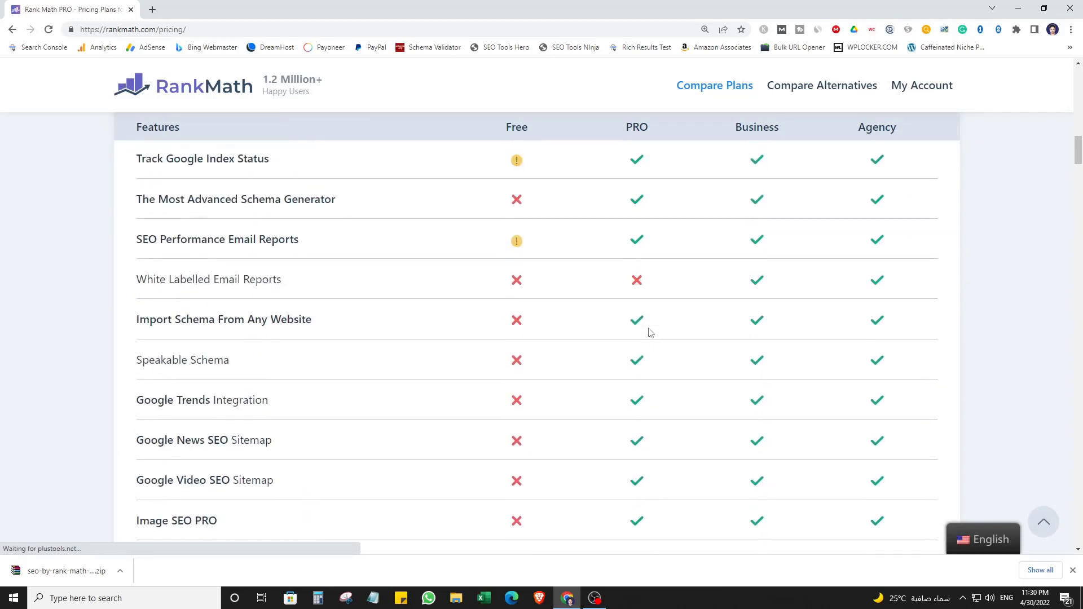